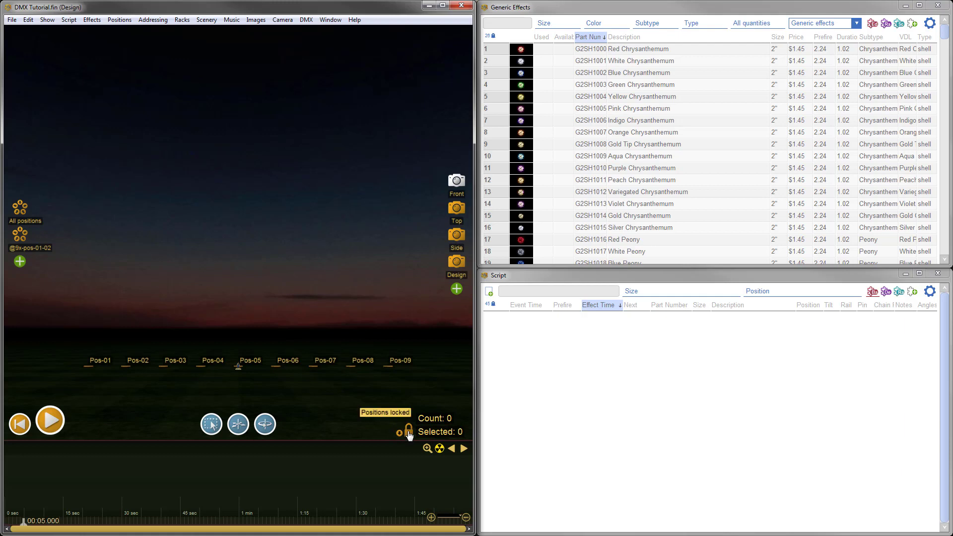
Step: Unlock the positions and, in the top view, duplicate Pos-02 through Pos-09 into two new rows below the original row
left_click(456, 209)
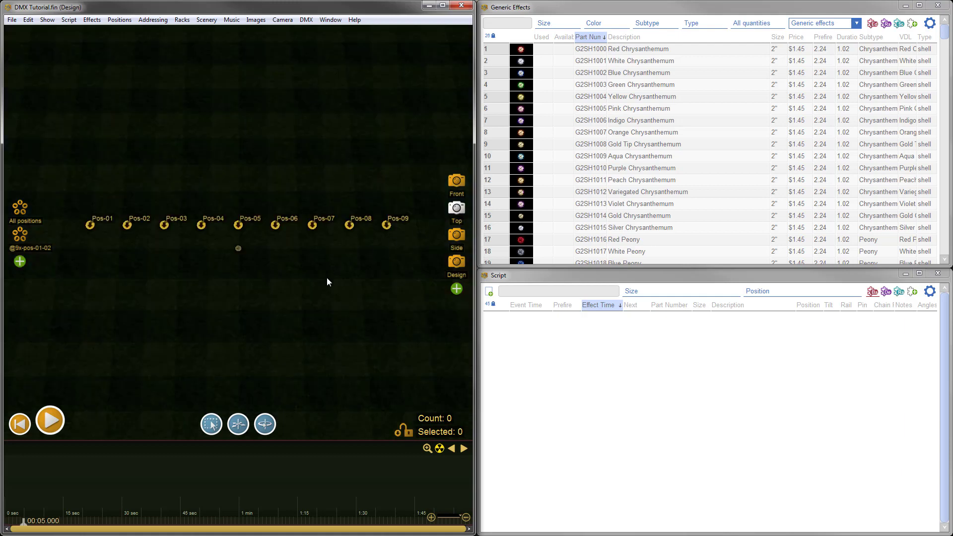
left_click_drag(122, 195, 414, 247)
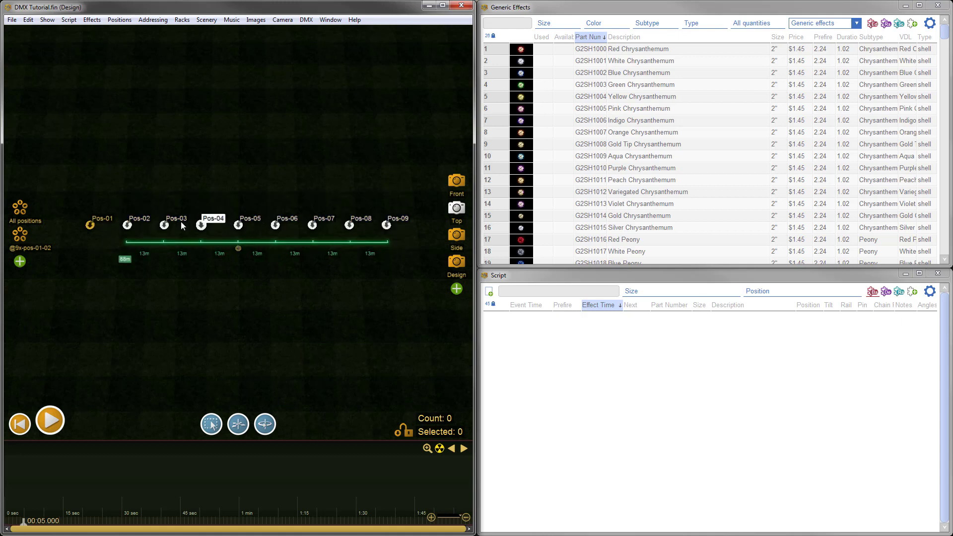
left_click_drag(200, 226, 185, 313, "ctrl")
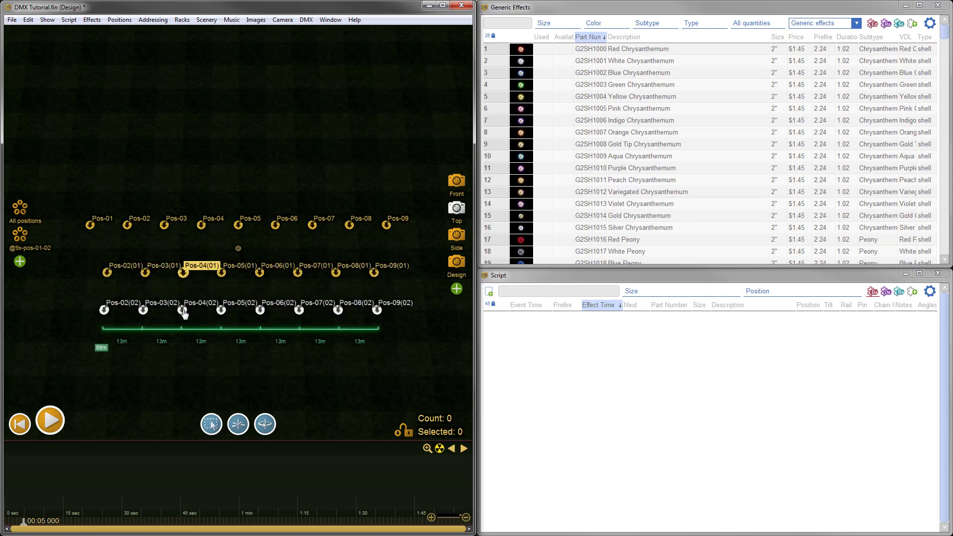
left_click(252, 398)
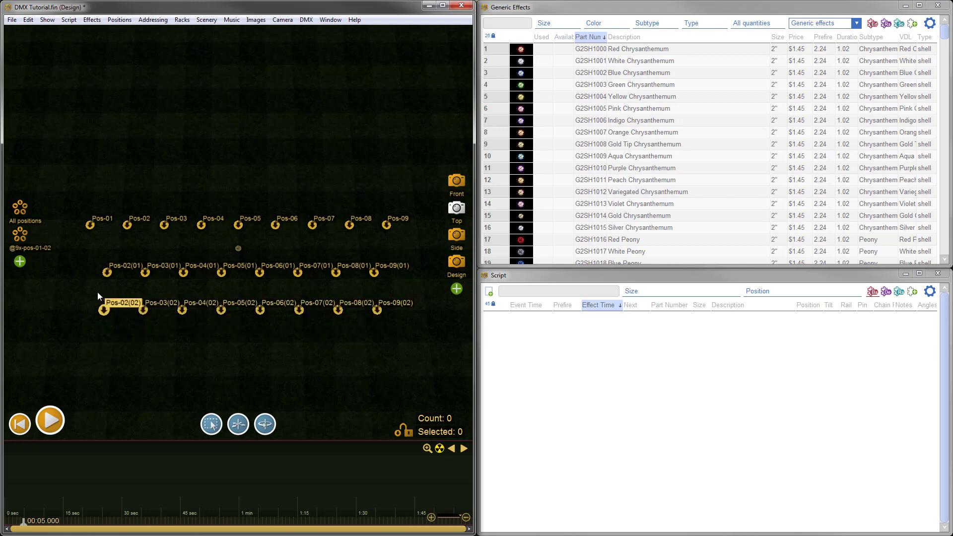
Step: Rename the eight positions of the upper duplicated row using the name stem DMX
left_click_drag(81, 251, 418, 296)
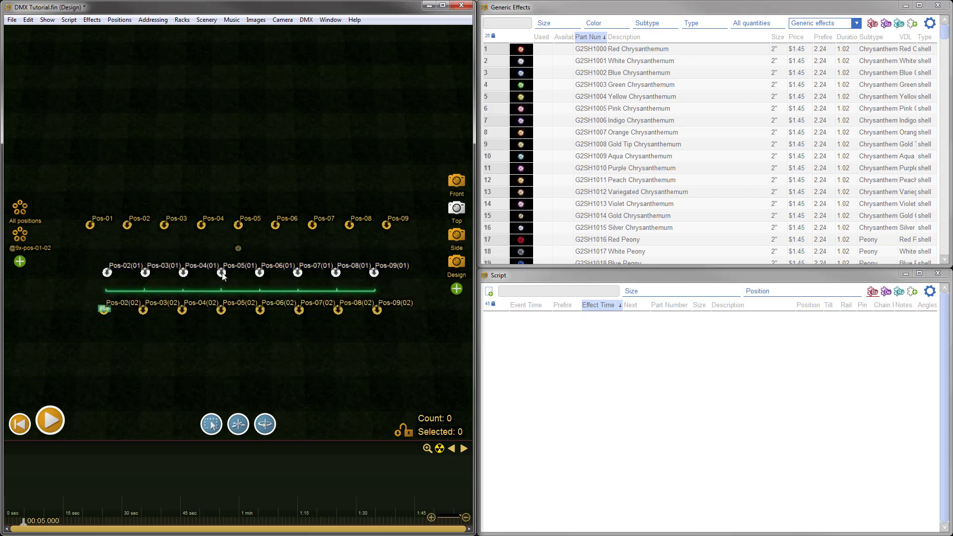
right_click(106, 272)
left_click(149, 342)
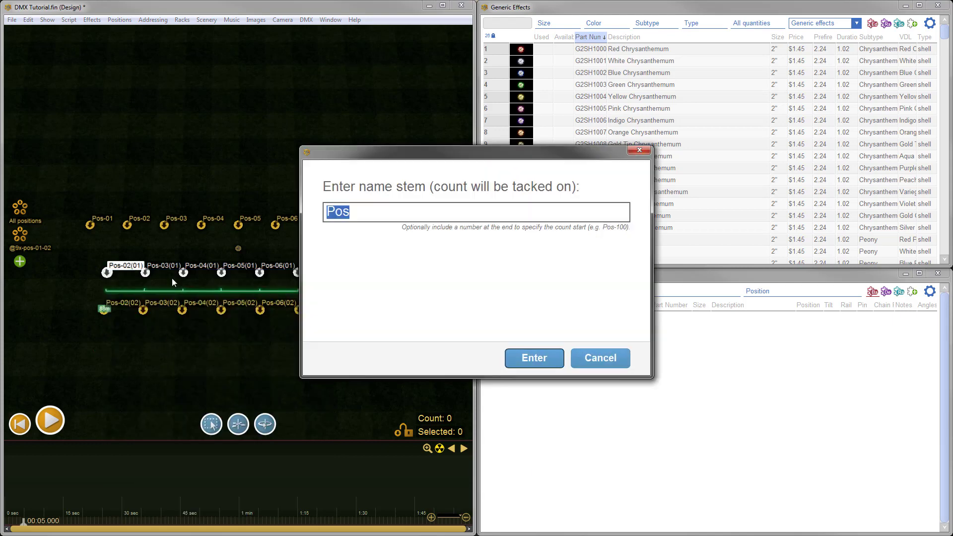
type("DMX")
left_click(529, 357)
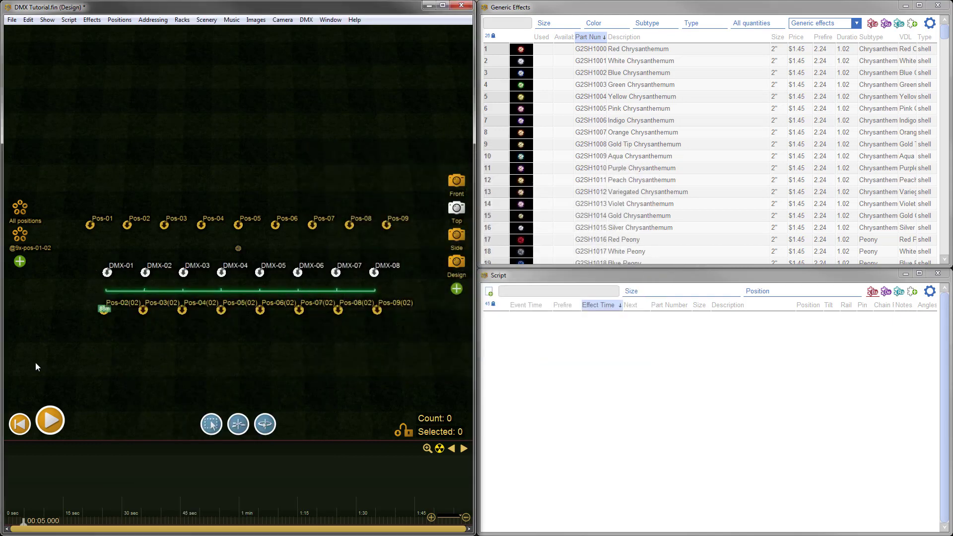
Step: Rename the eight positions of the lower duplicated row with the name stem DMX, and lock all positions again
left_click(83, 345)
left_click_drag(82, 345, 425, 298)
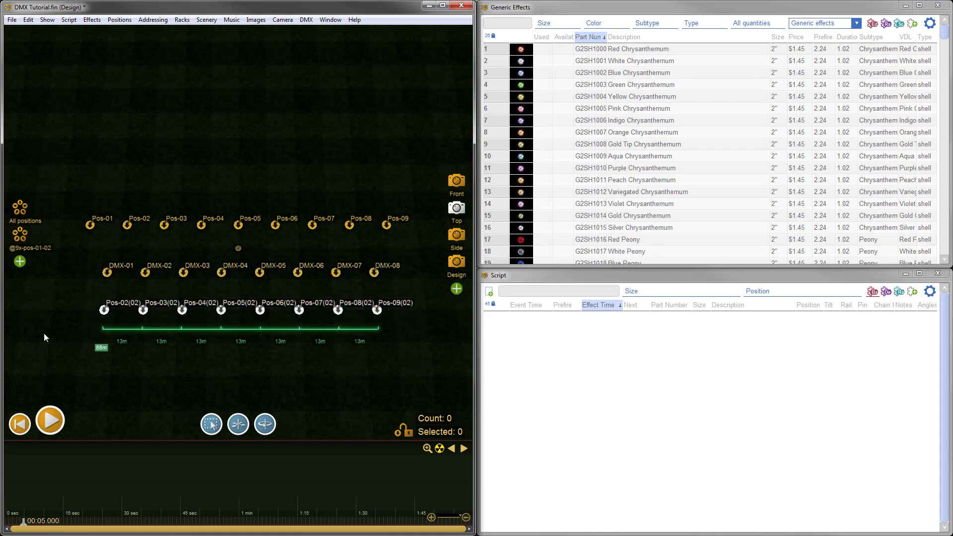
right_click(109, 309)
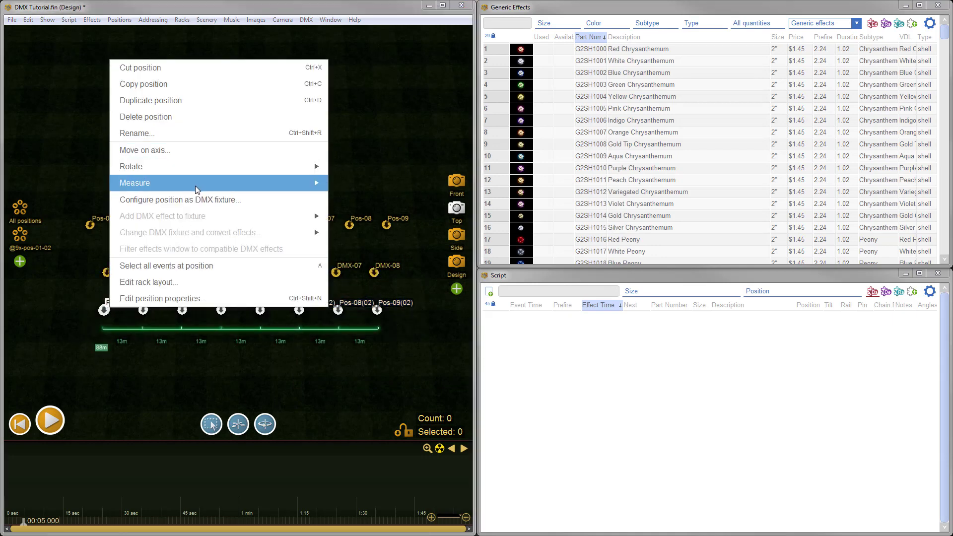
left_click(189, 134)
type("DMX")
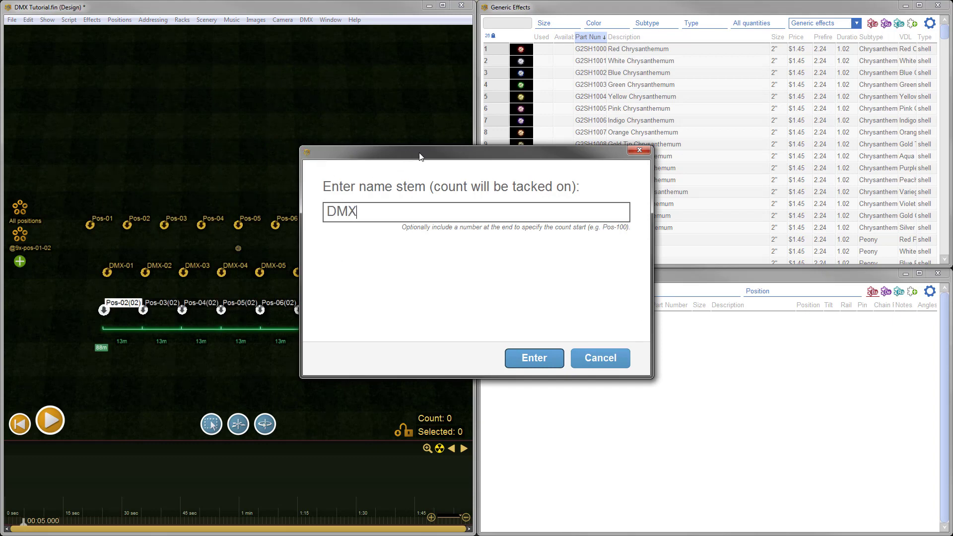
left_click_drag(419, 153, 600, 140)
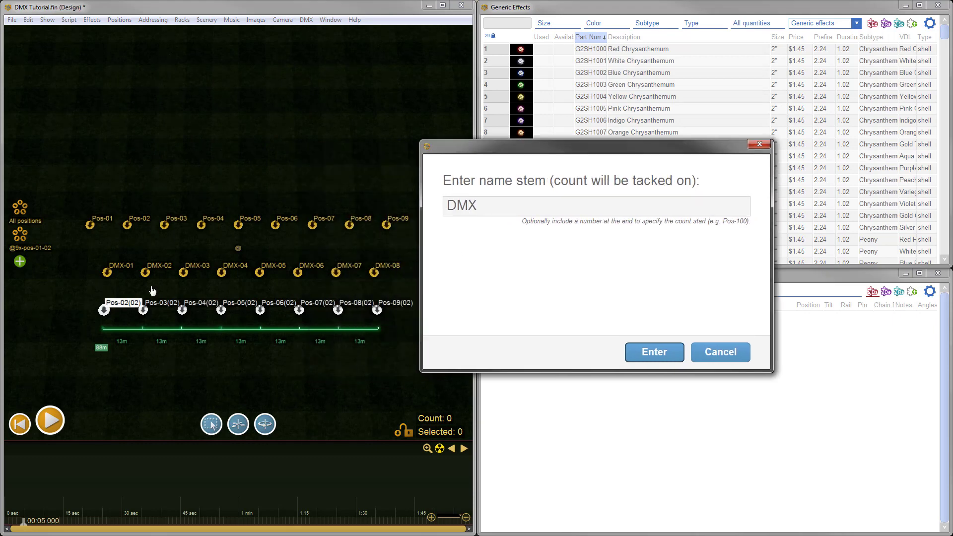
left_click(648, 353)
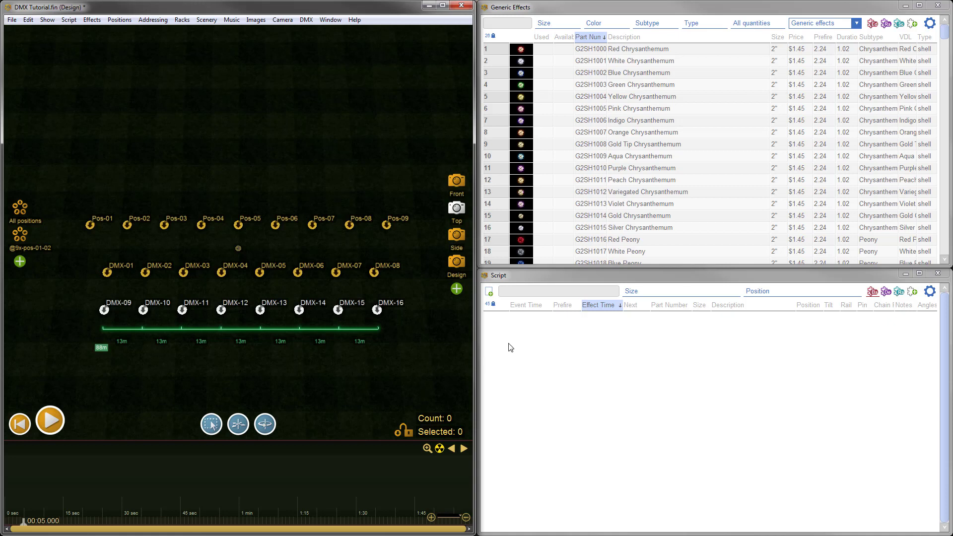
left_click(406, 433)
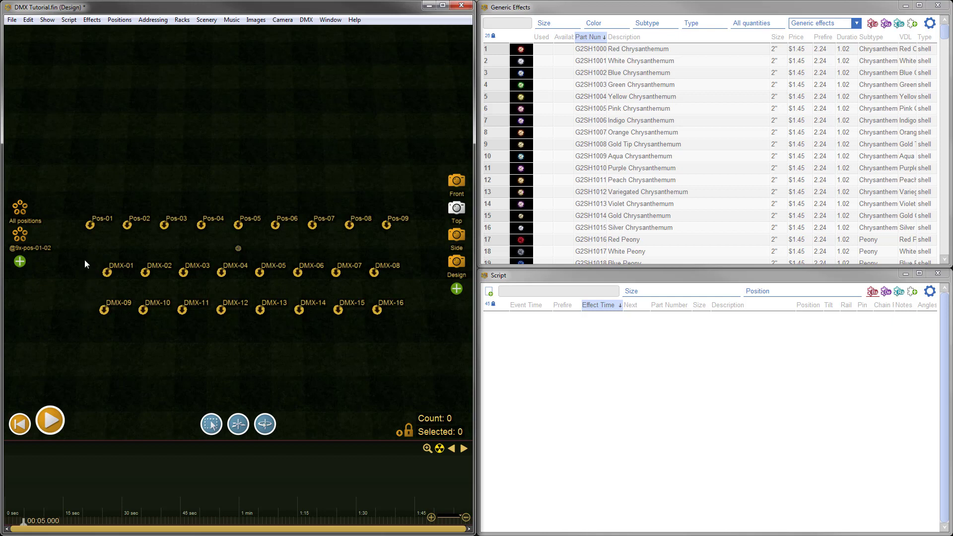
Step: Configure DMX-01 to DMX-08 as DMX Fixture (Master) positions of type Showven [014] Sparkular, with auto-assigned DMX channel ranges
left_click_drag(85, 258, 425, 297)
right_click(109, 272)
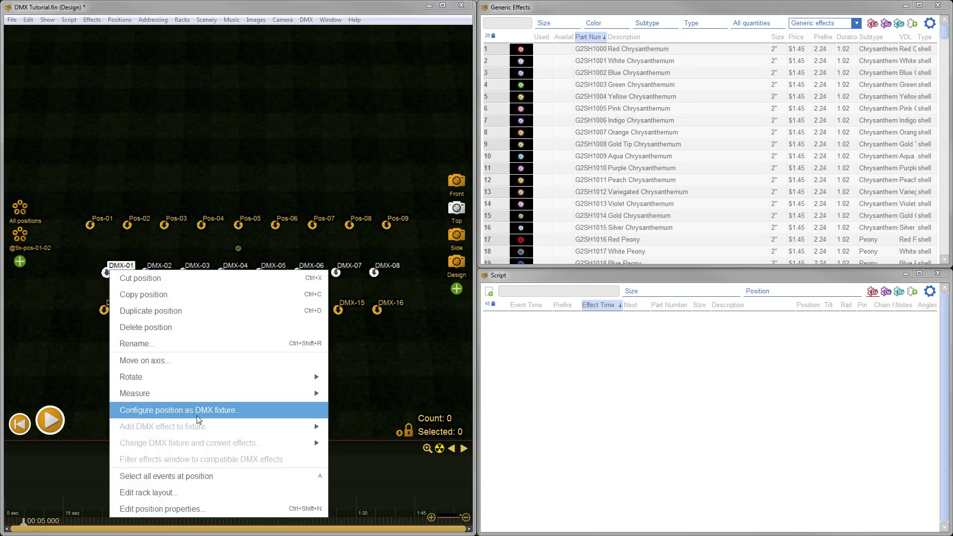
left_click(260, 417)
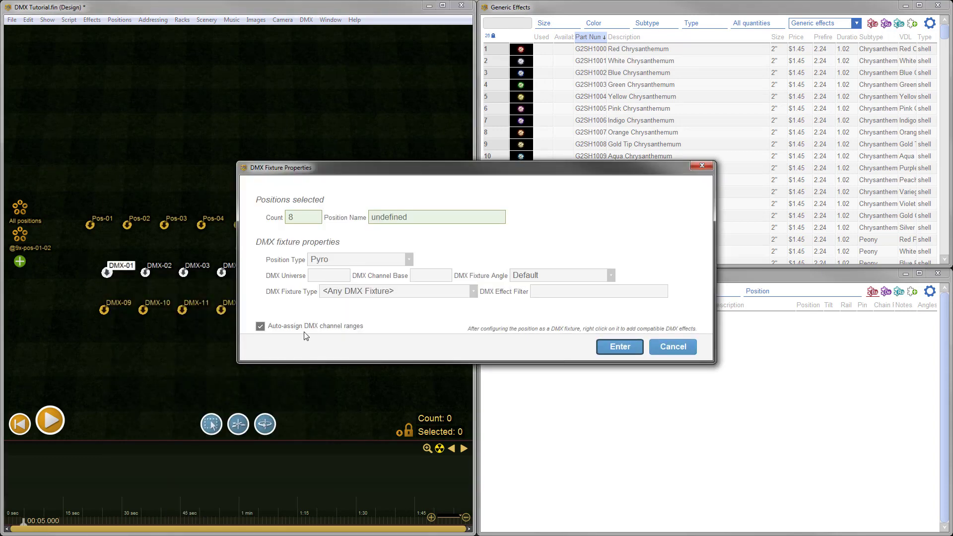
left_click(410, 260)
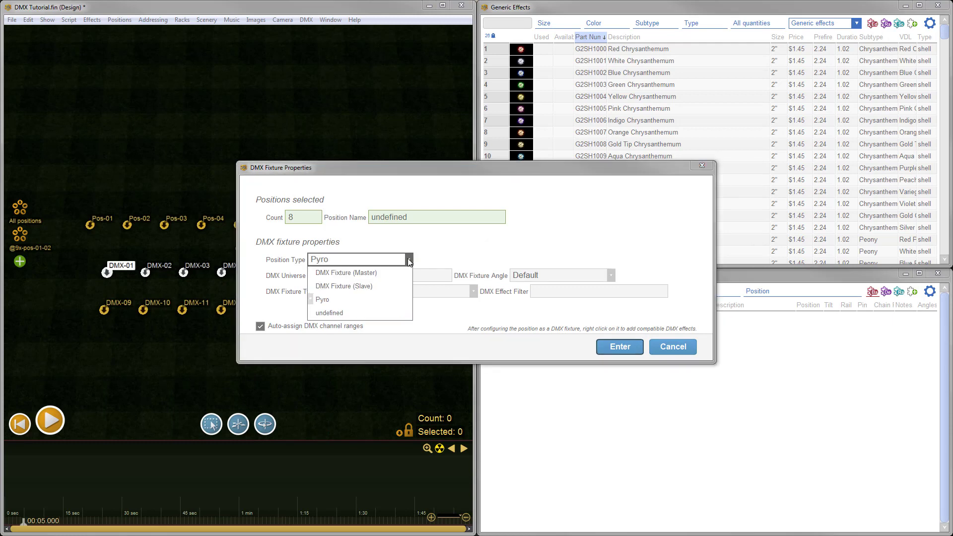
left_click(394, 272)
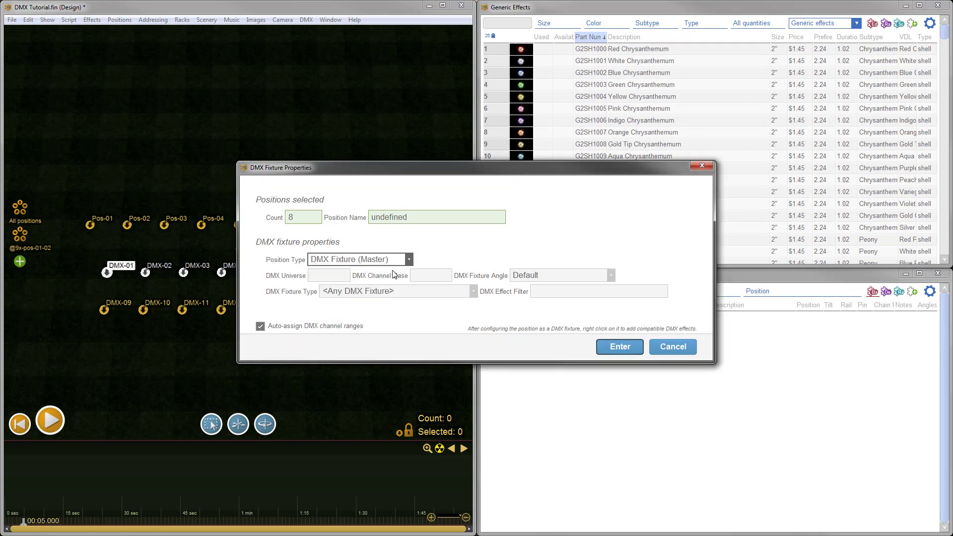
left_click(473, 293)
scroll(412, 387, "down", 2)
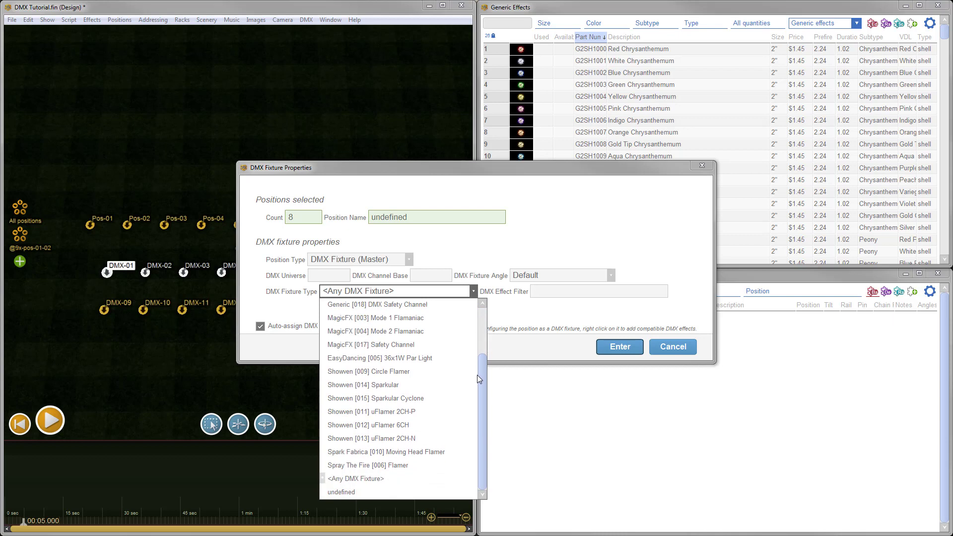
left_click(411, 385)
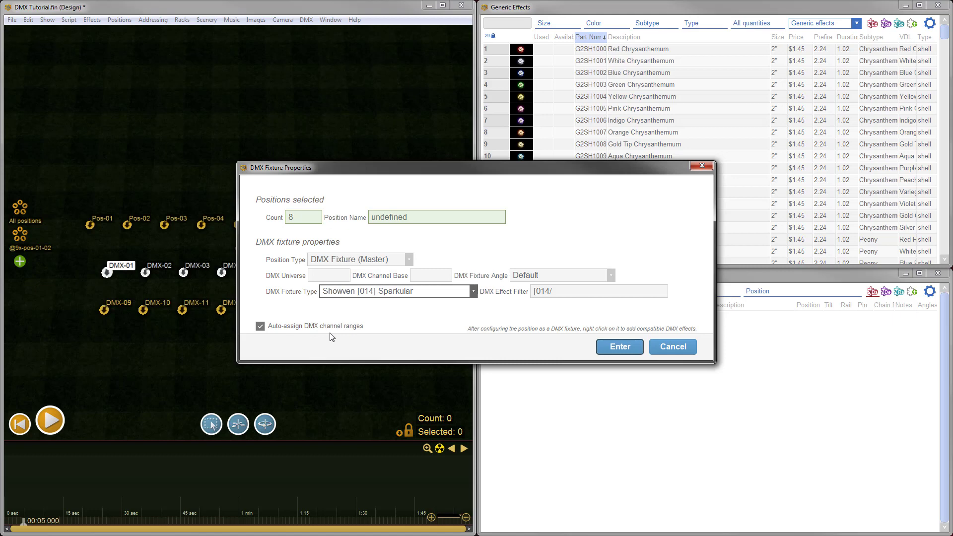
left_click(620, 347)
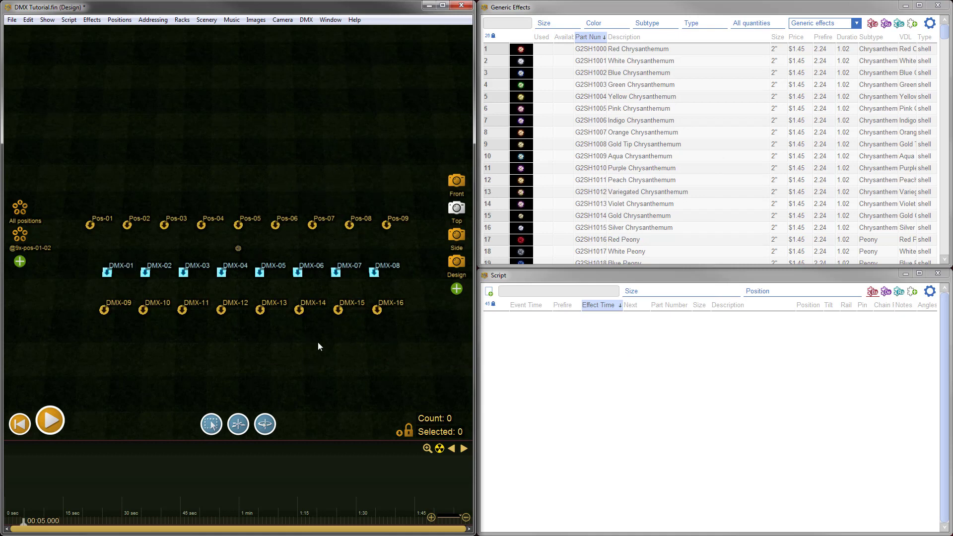
Step: Set positions DMX-09 to DMX-16 to DMX Fixture (Master) with the fixture type Explo [001] X2 Wave Flamer
left_click_drag(80, 293, 411, 342)
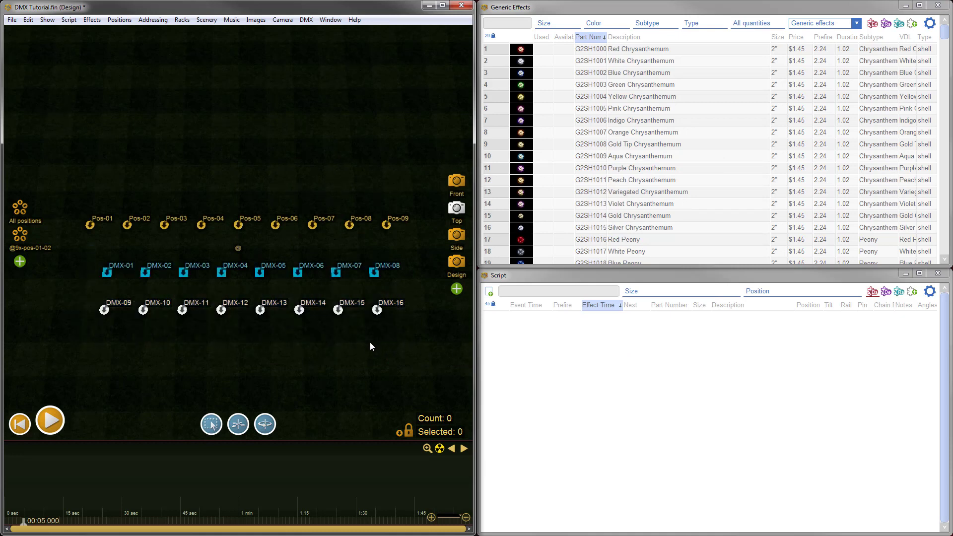
right_click(105, 312)
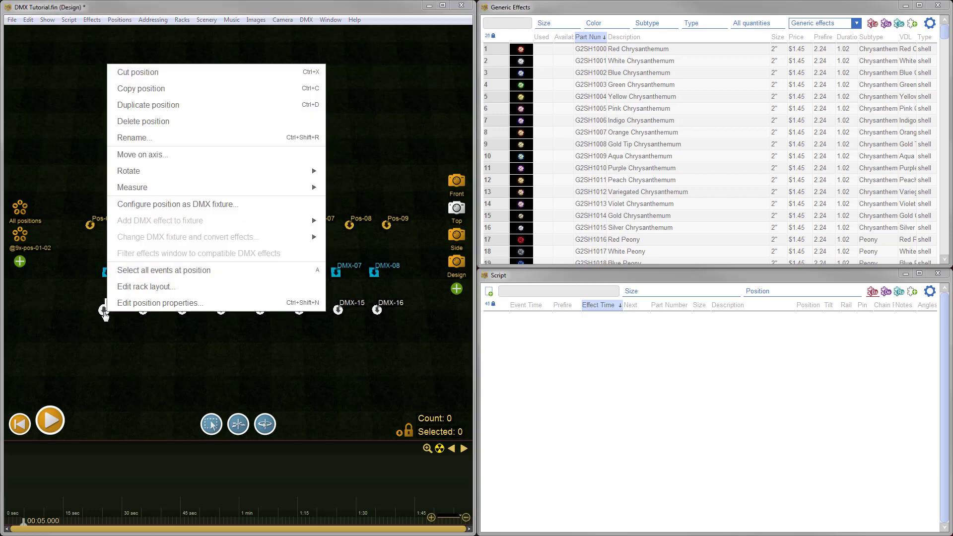
left_click(252, 204)
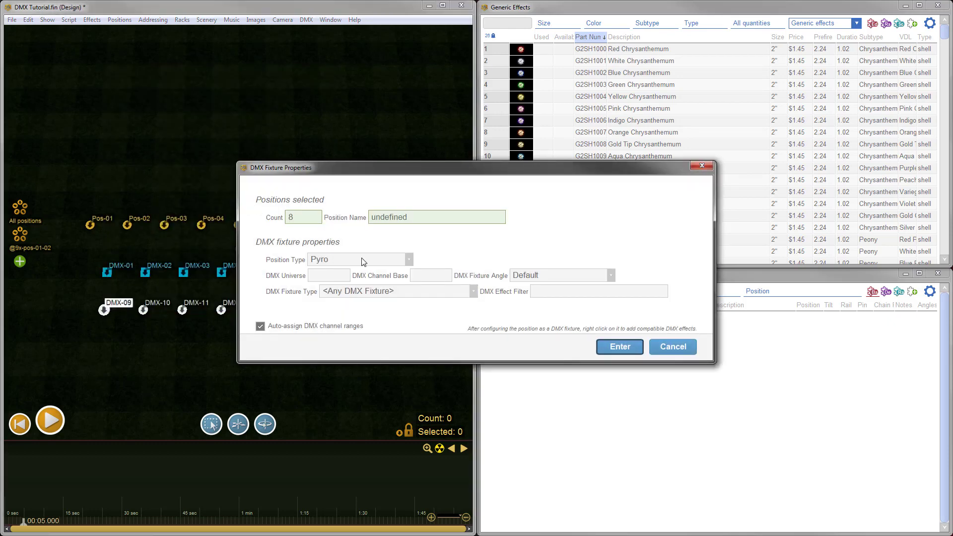
left_click(409, 260)
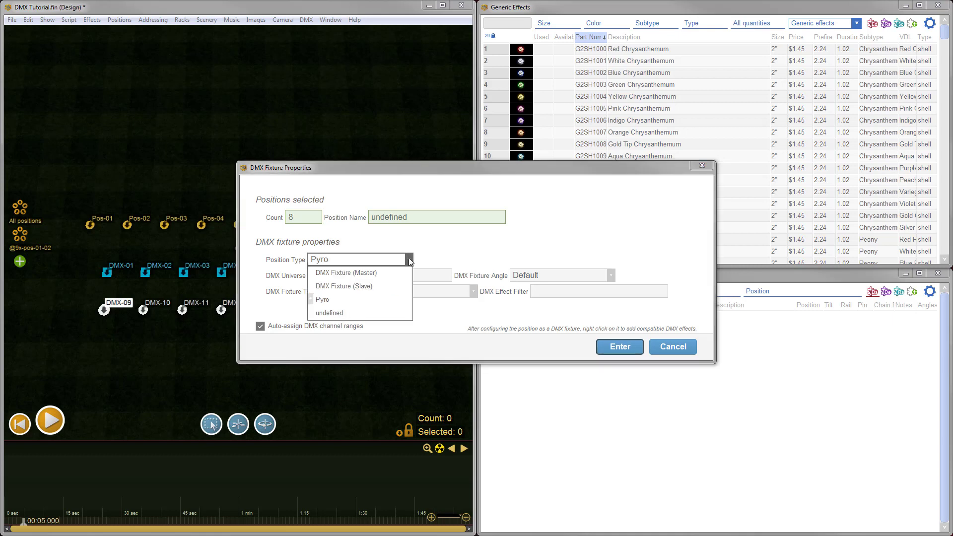
left_click(355, 273)
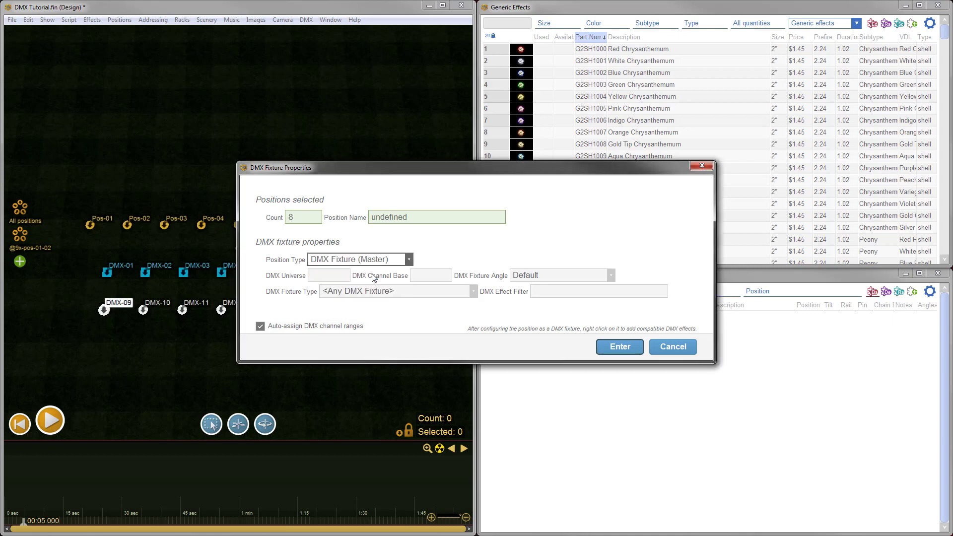
left_click(472, 291)
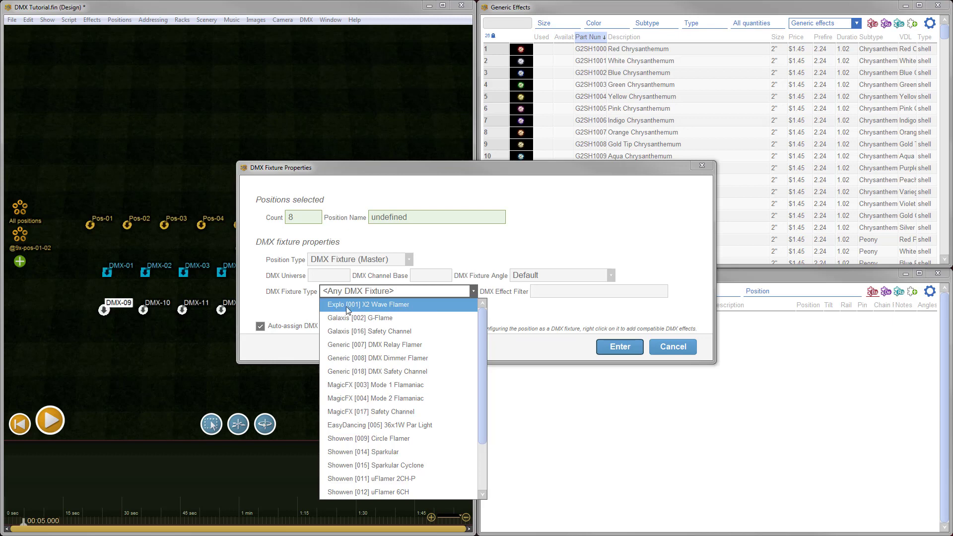
left_click(382, 307)
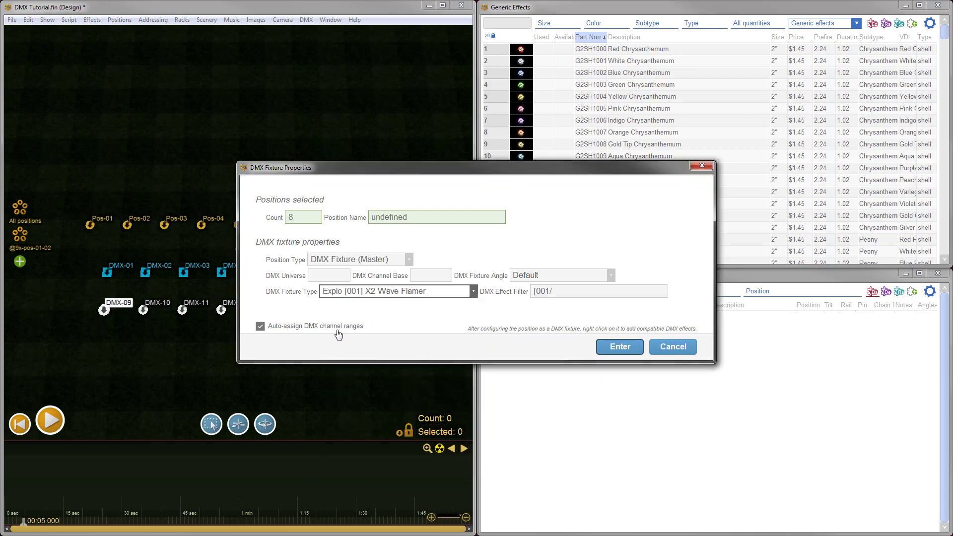
Step: Turn off auto-assigned channel ranges for these flamers and apply DMX universe 1 with channel base 20
left_click(320, 275)
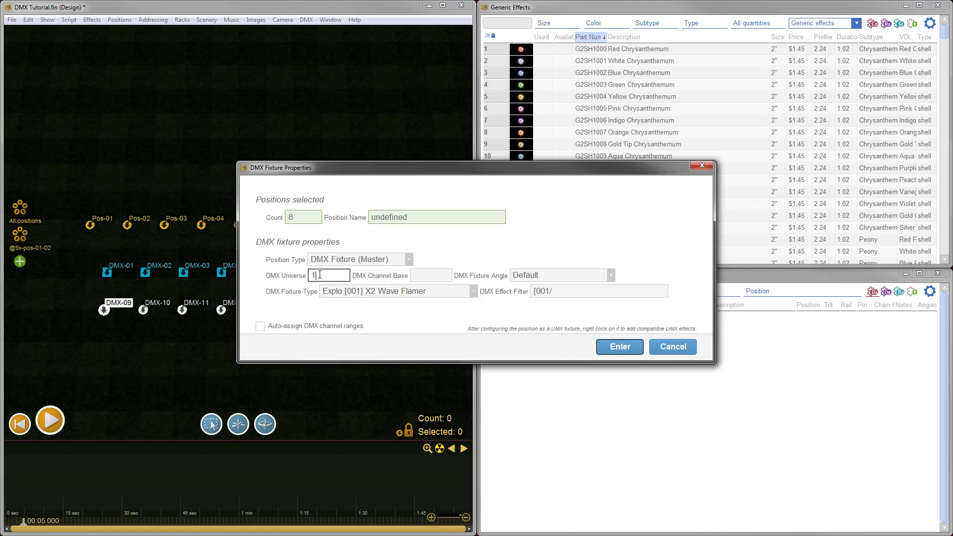
left_click(428, 275)
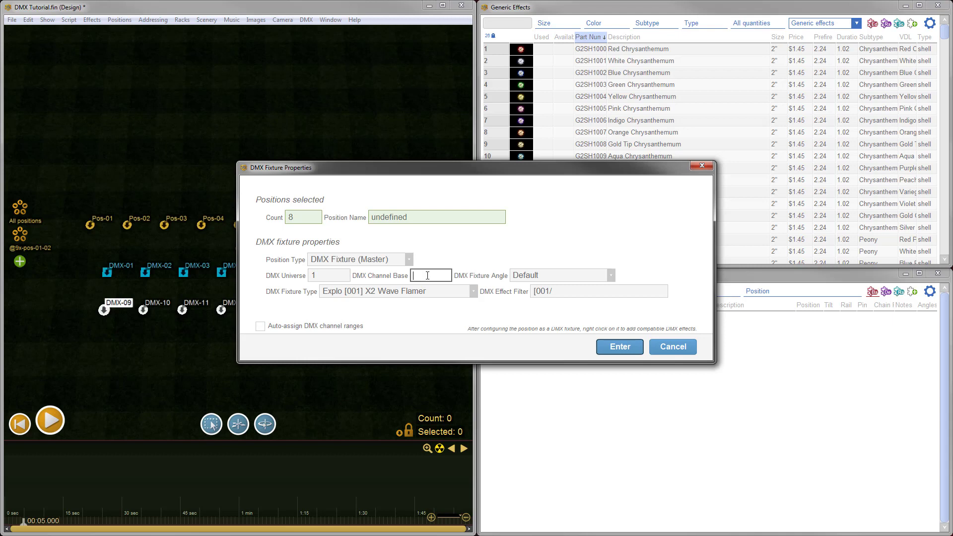
type("20")
left_click(621, 347)
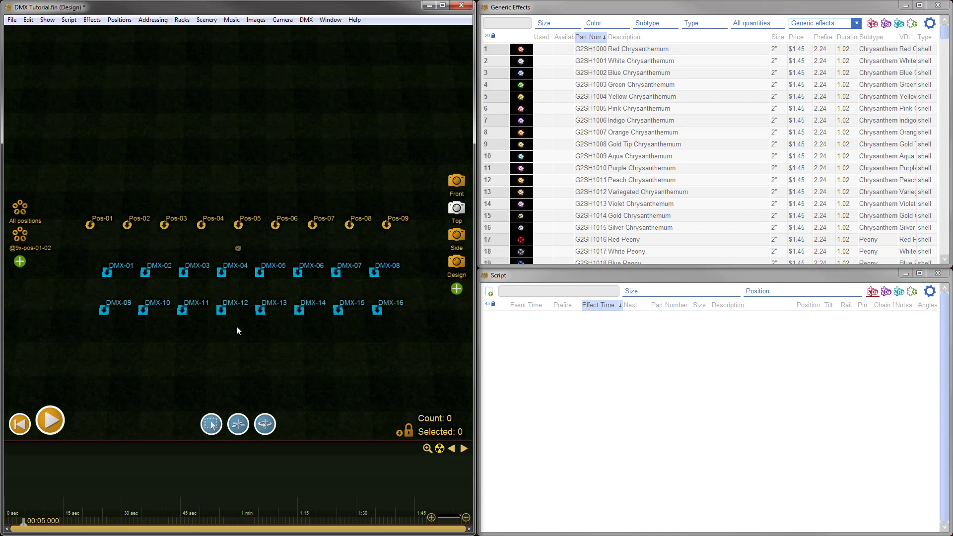
Step: Set the position type of DMX-10 to DMX-16 to DMX Fixture (Slave)
left_click_drag(401, 328, 141, 307)
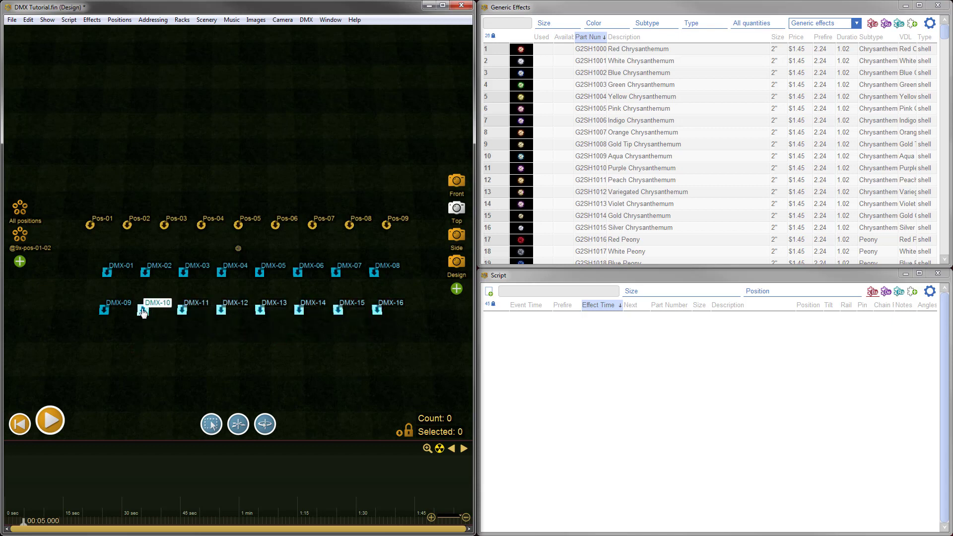
right_click(142, 310)
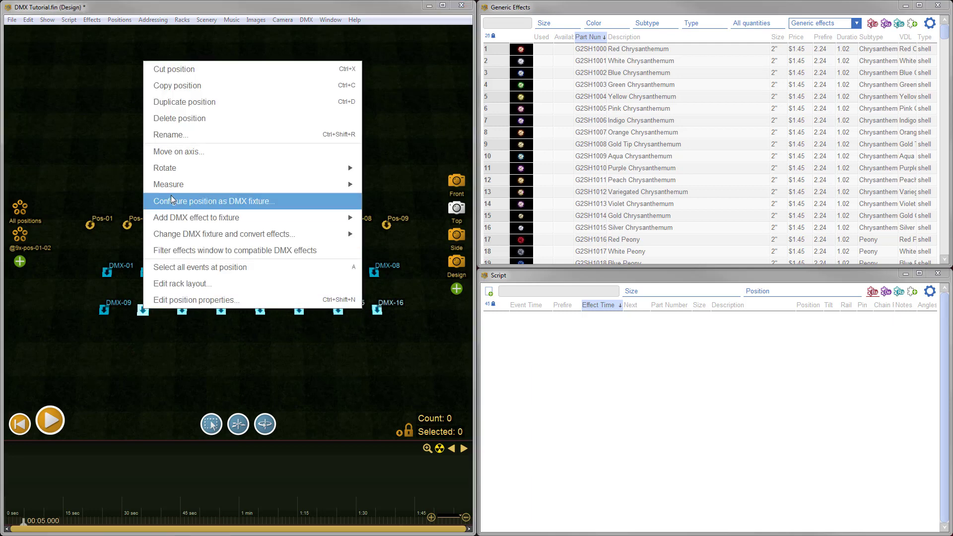
left_click(263, 200)
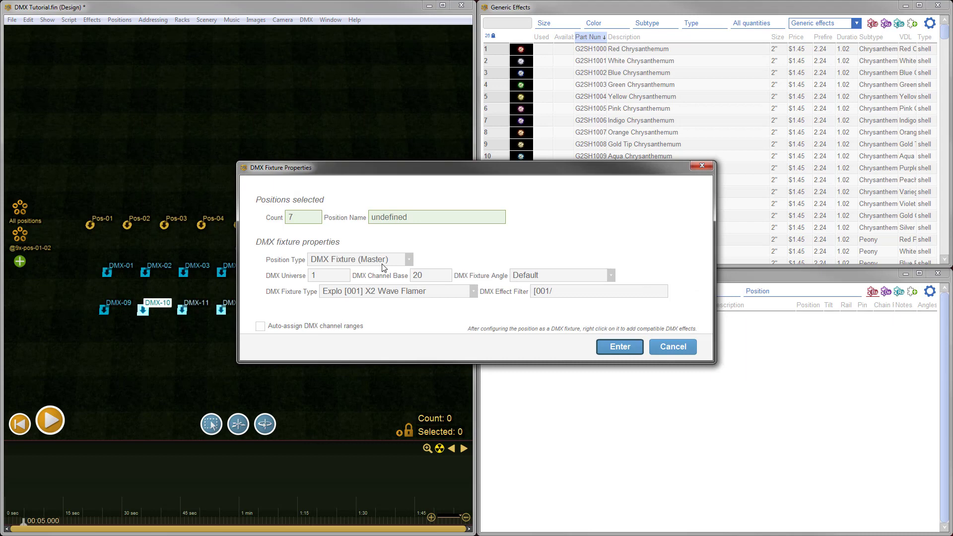
left_click(408, 260)
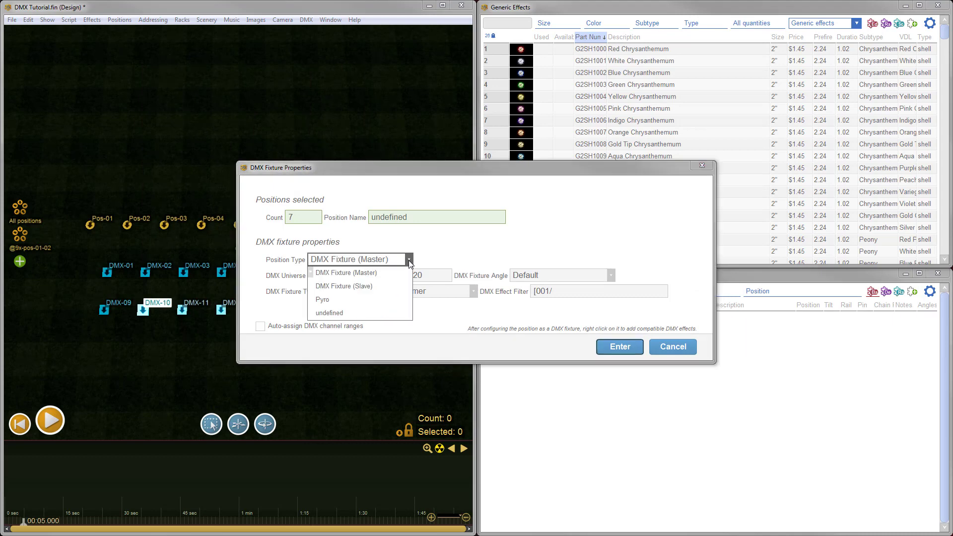
left_click(384, 285)
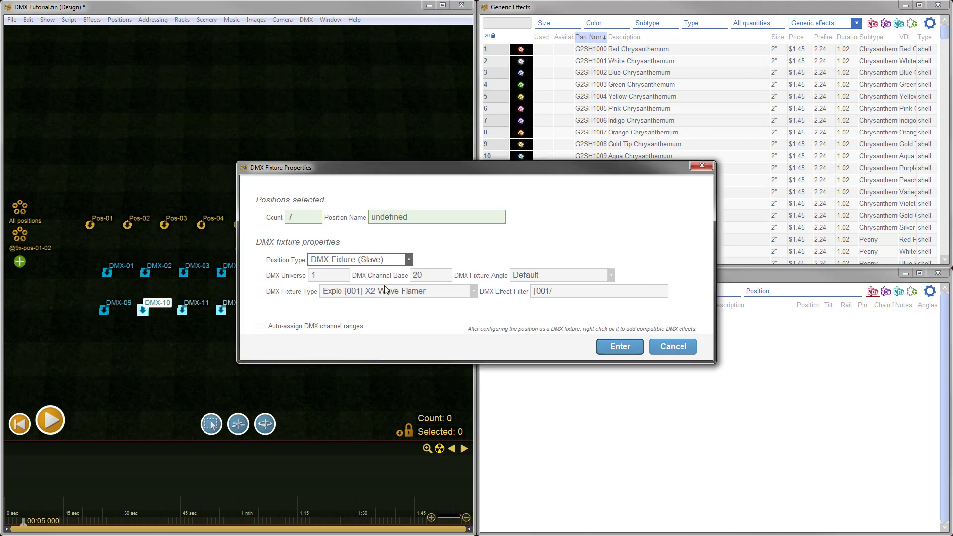
left_click(620, 347)
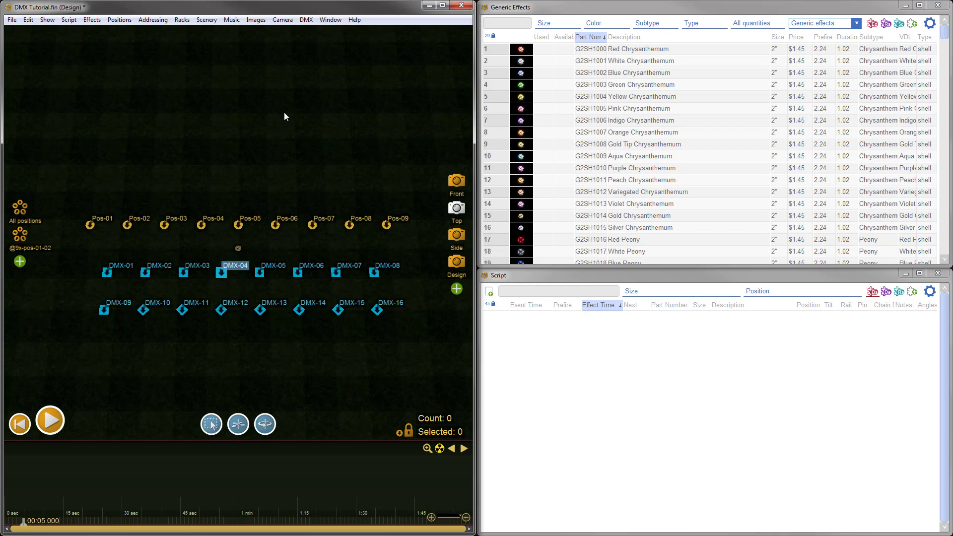
Step: Show the Positions table clear of the design layout and review the DMX channel settings of Sparkular positions DMX-01 to DMX-08
left_click(331, 20)
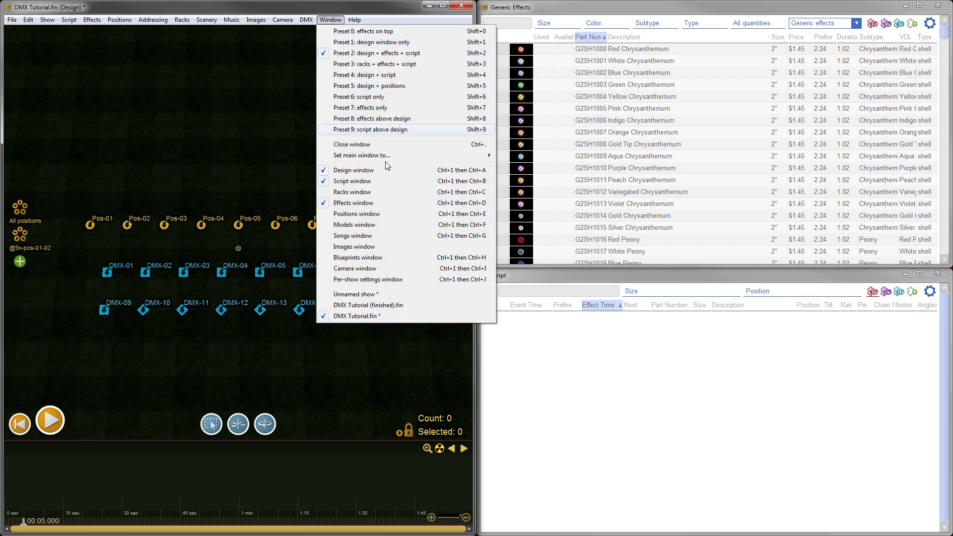
left_click(406, 216)
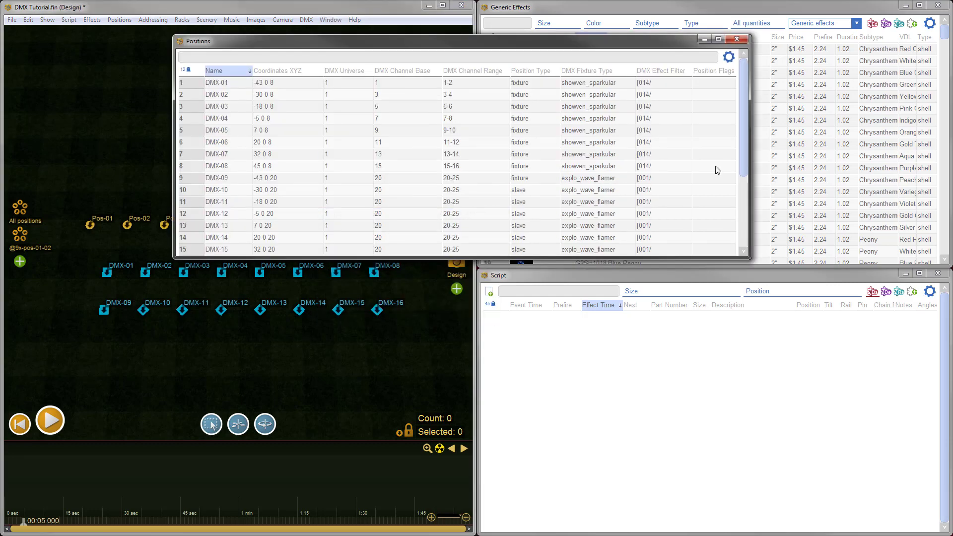
mouse_move(744, 100)
left_mouse_down()
mouse_move(741, 169)
mouse_move(739, 89)
left_mouse_up()
left_click_drag(507, 257, 507, 243)
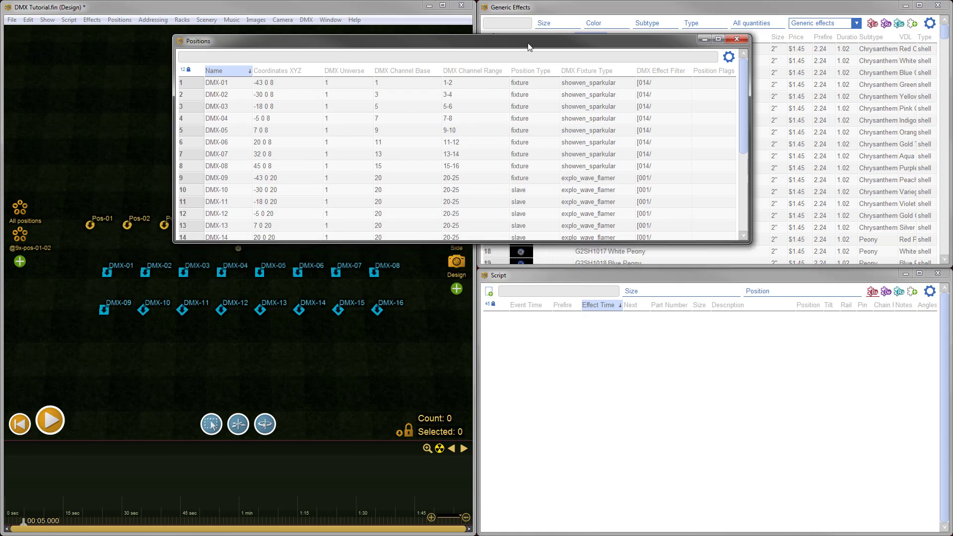
left_click_drag(528, 47, 538, 15)
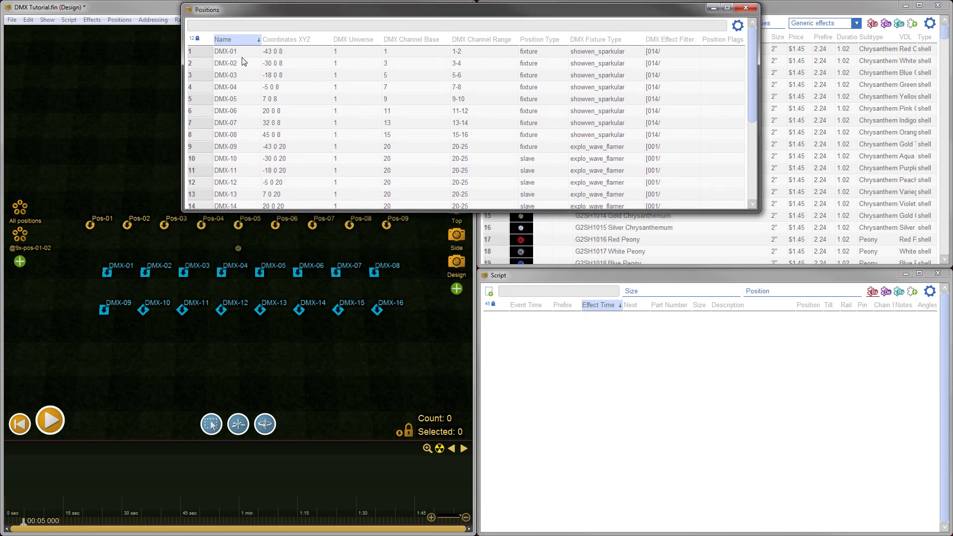
left_click_drag(199, 51, 205, 136)
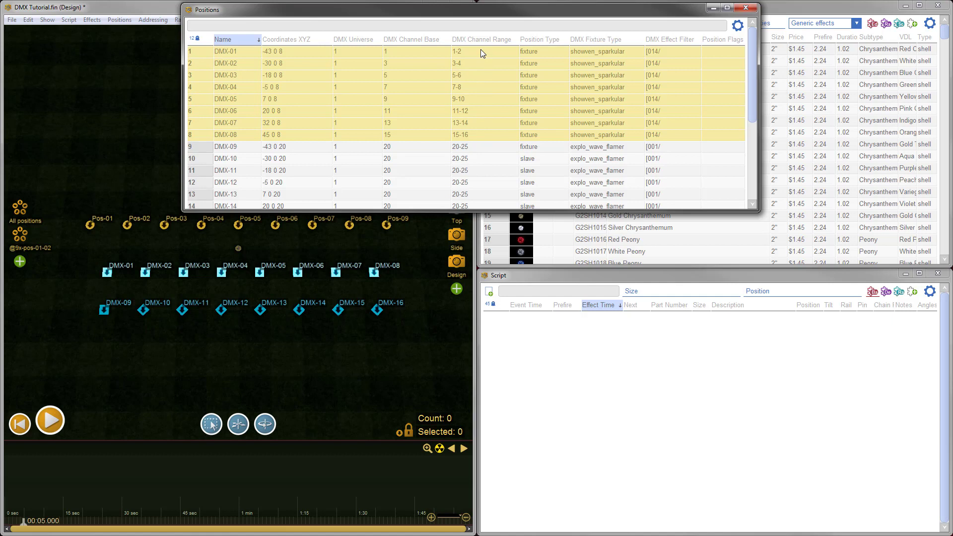
Step: Review the universe, channel base and channel range of DMX-09 to DMX-16 and the Pos-01 to Pos-09 rows, and close the Positions table
mouse_move(201, 146)
left_mouse_down()
mouse_move(209, 207)
mouse_move(206, 157)
left_mouse_up()
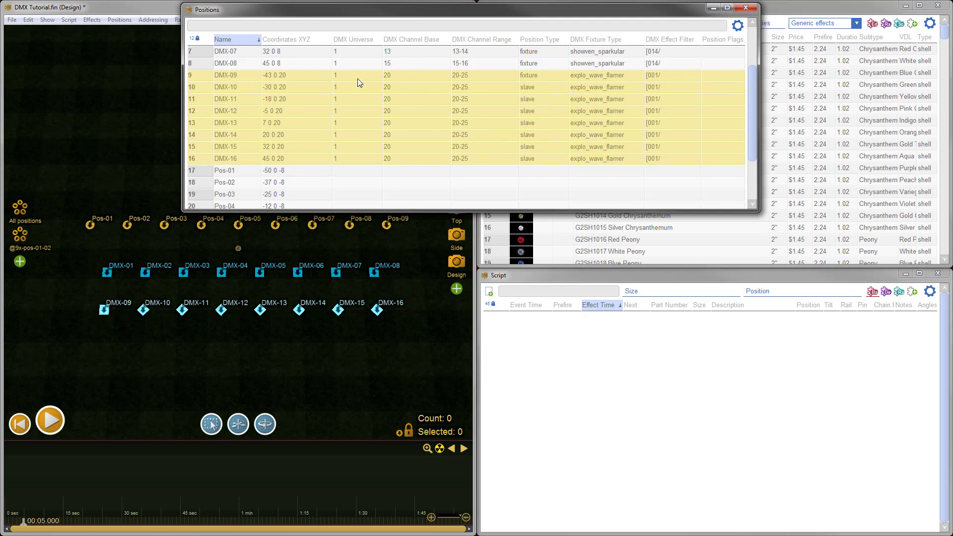
left_click_drag(355, 75, 392, 158)
left_click_drag(478, 76, 477, 157)
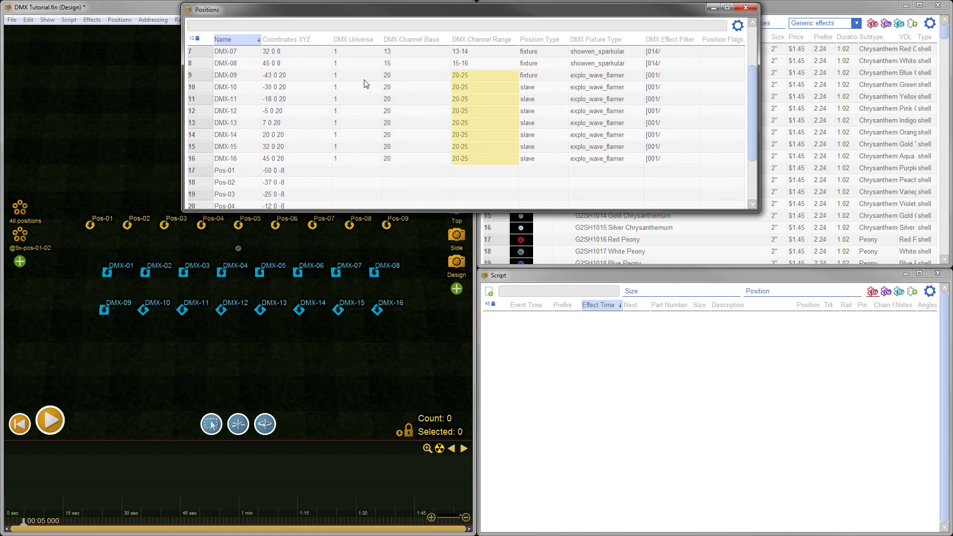
left_click_drag(364, 78, 410, 159)
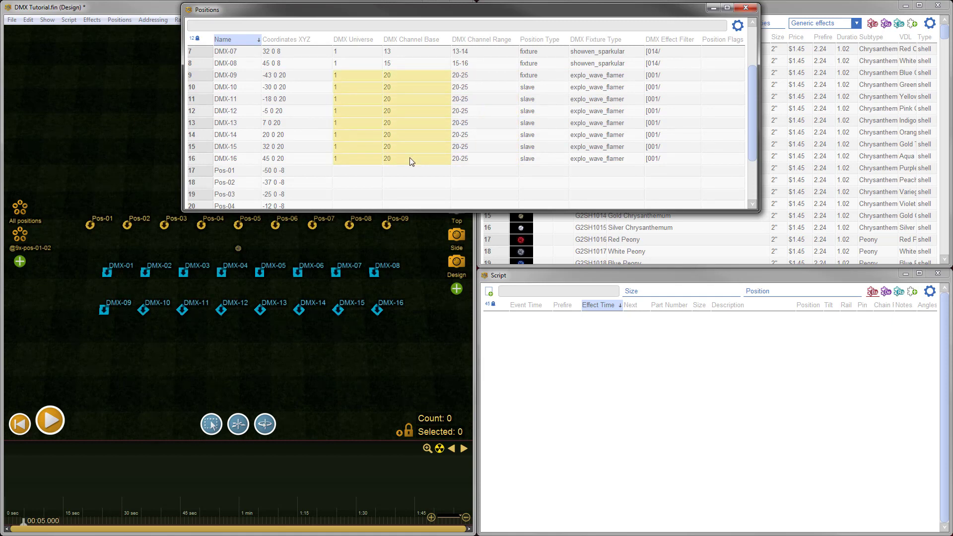
left_click_drag(752, 133, 752, 183)
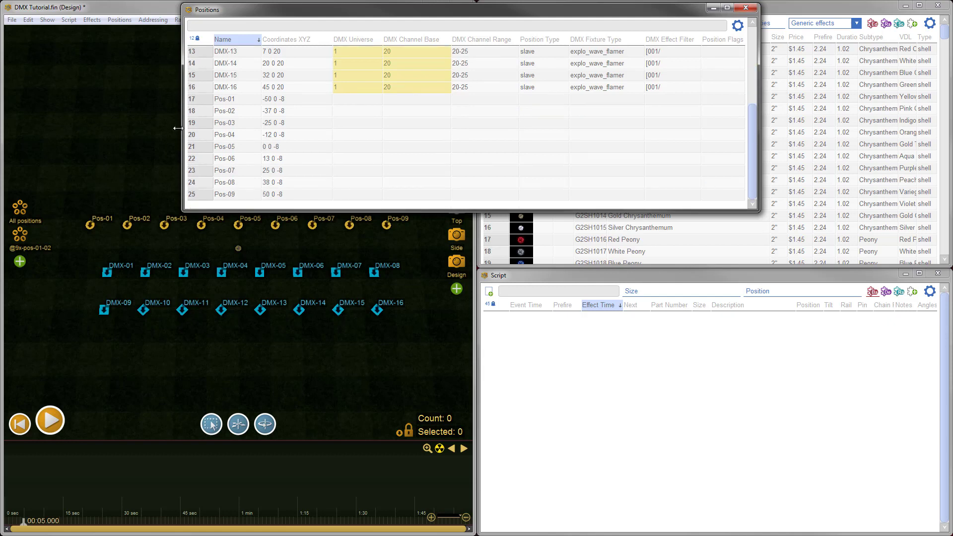
left_click_drag(196, 101, 196, 199)
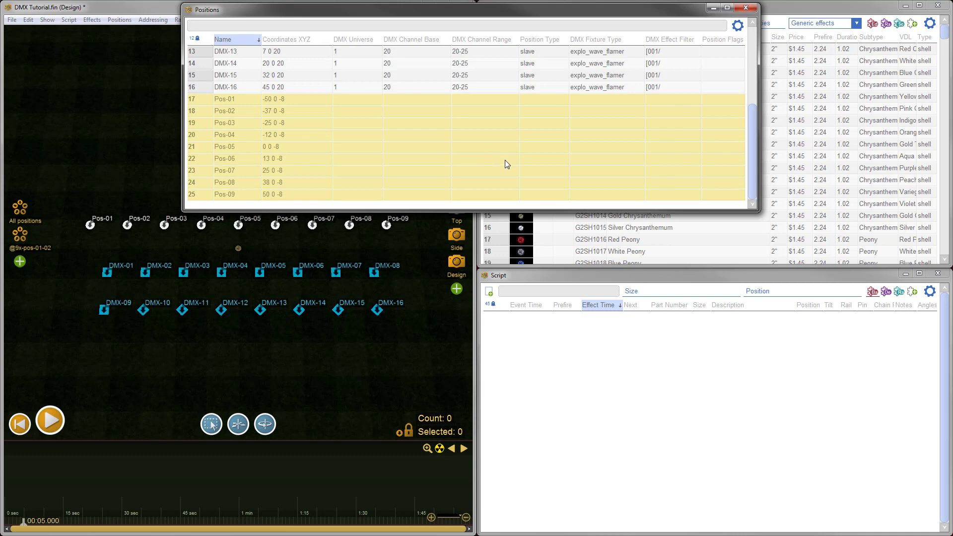
left_click(746, 8)
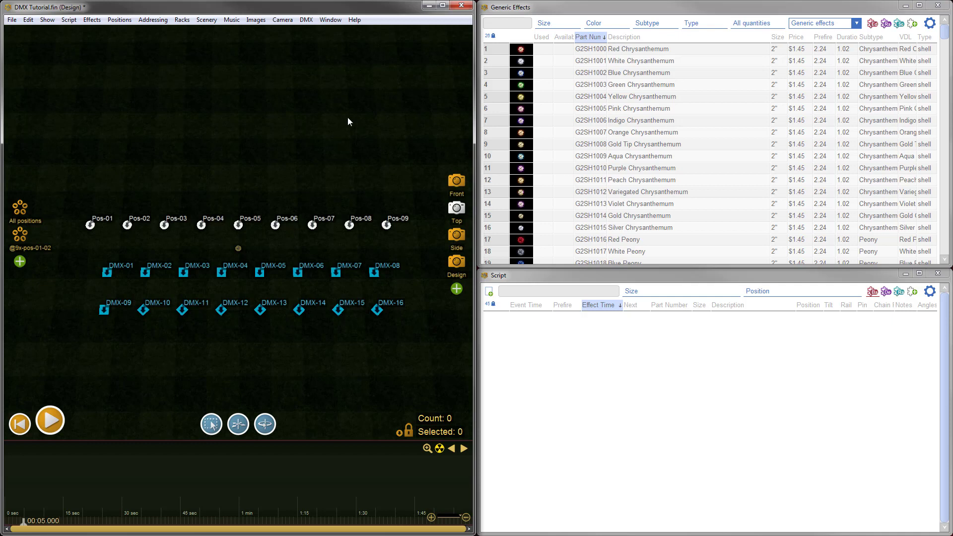
Step: Switch to the Design camera view and add DMX effect GFX9053, Macro Wave LR 1>15 Long, to the master flamer DMX-09
left_click(456, 263)
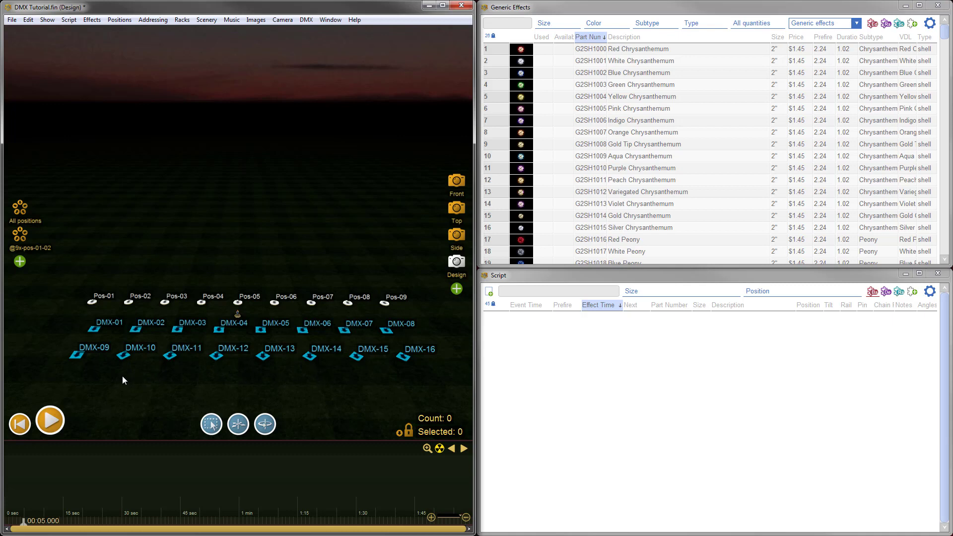
right_click(74, 358)
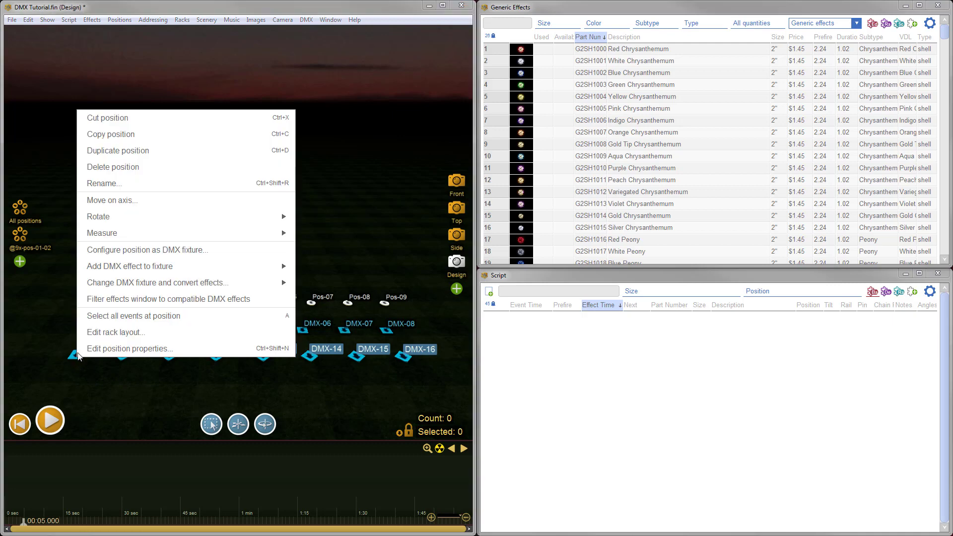
mouse_move(132, 269)
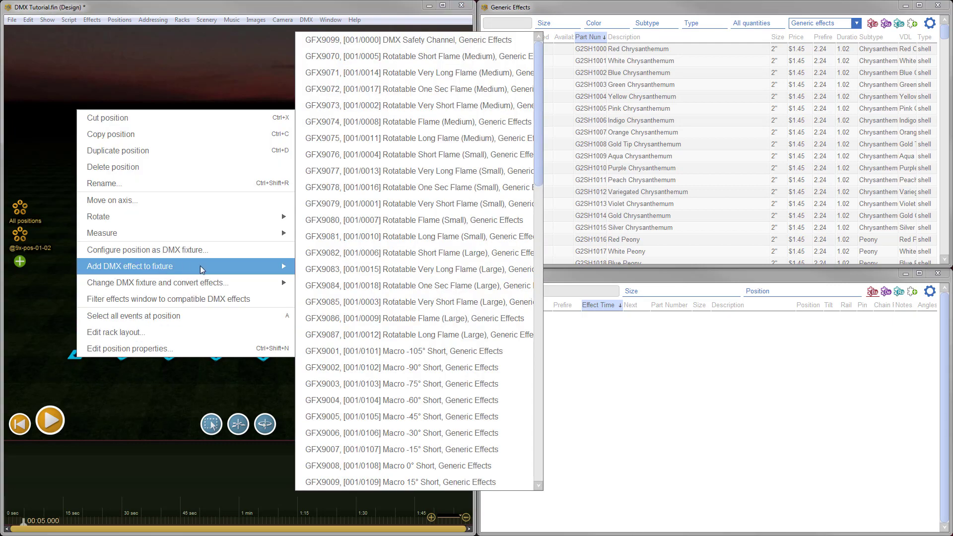
left_click_drag(537, 59, 538, 363)
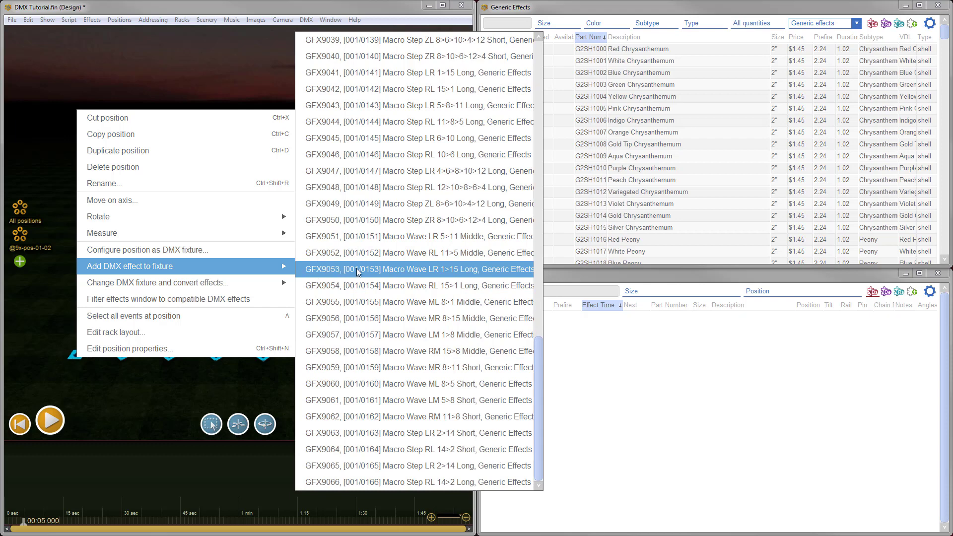
left_click(394, 270)
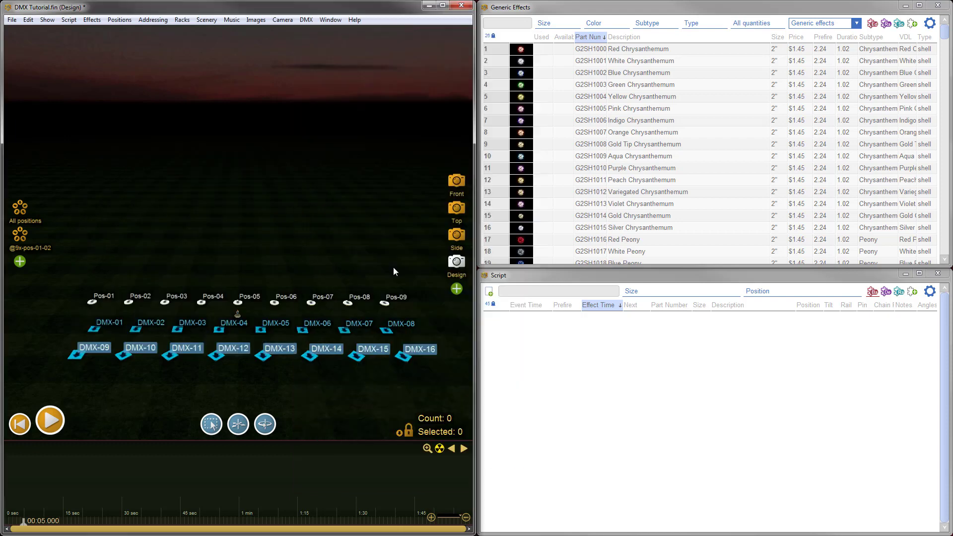
Step: Scrub the show time to about 6.2 seconds to preview the macro wave across the flamer row
left_click(22, 477)
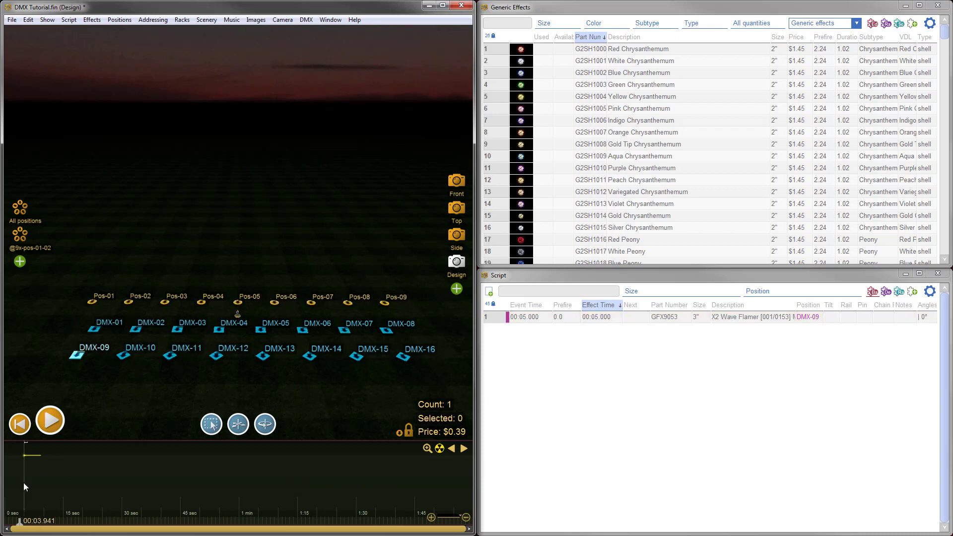
mouse_move(23, 523)
left_mouse_down()
mouse_move(41, 522)
mouse_move(28, 523)
left_mouse_up()
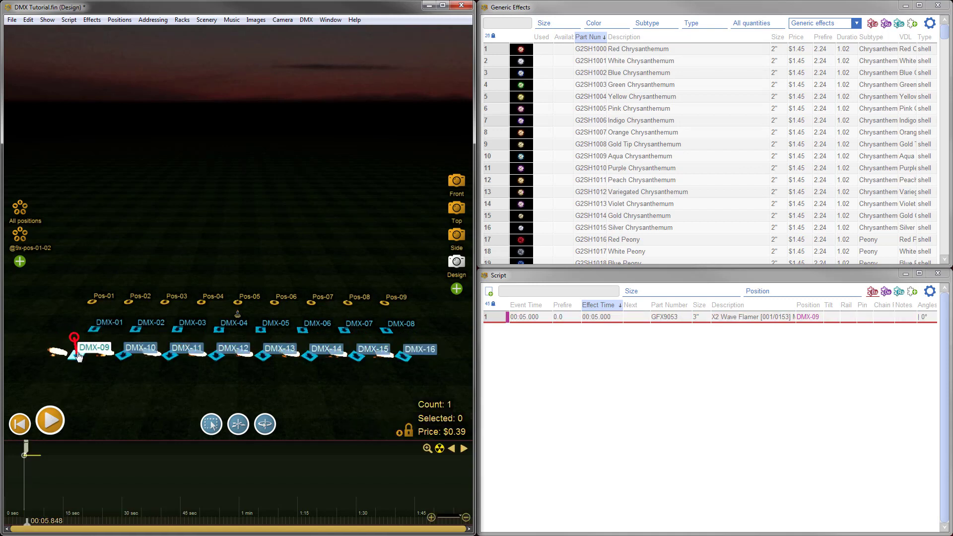
mouse_move(29, 530)
left_mouse_down()
mouse_move(40, 525)
mouse_move(28, 526)
left_mouse_up()
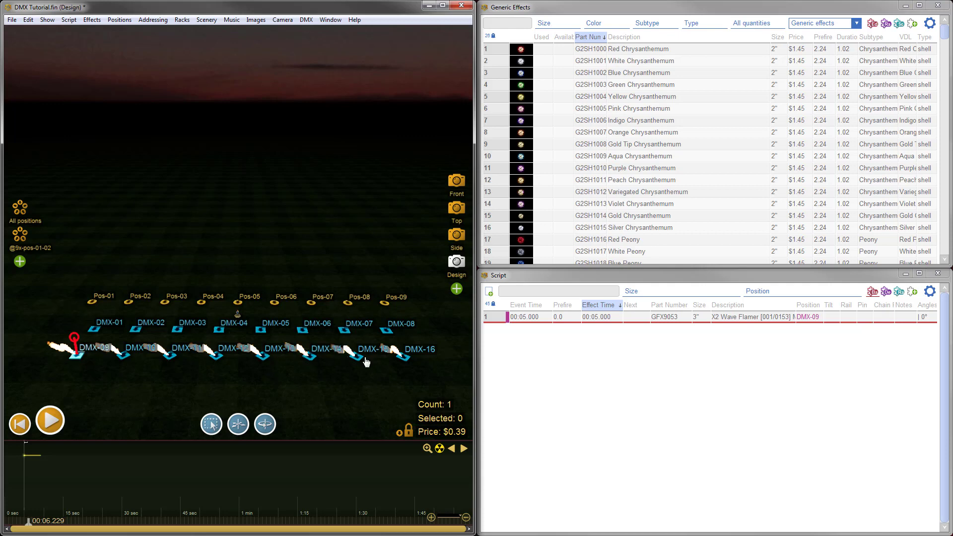
Step: Set the DMX fixture angle of DMX-13 to DMX-16 to Pan 180 (Mirror) and preview the wave up to about 9 seconds
left_click_drag(422, 373, 255, 361)
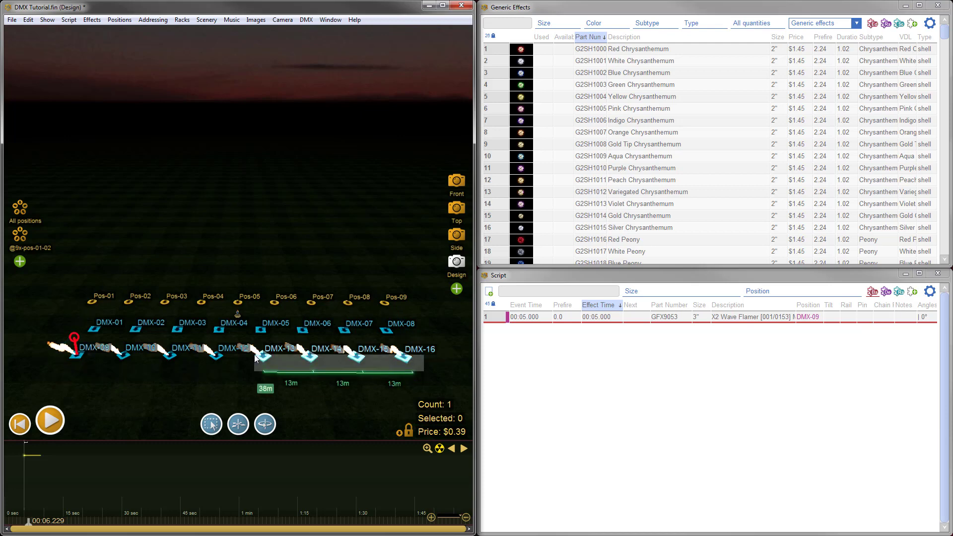
right_click(265, 355)
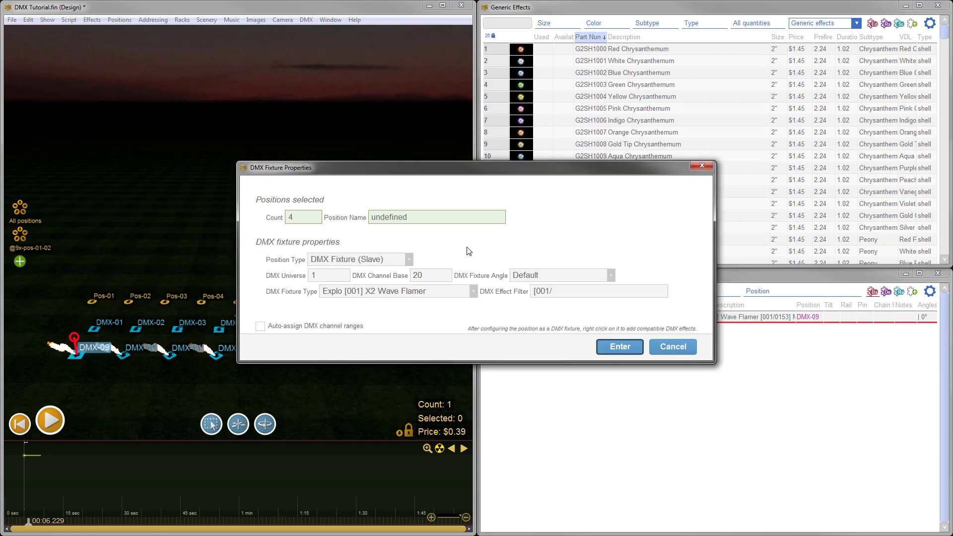
left_click(536, 277)
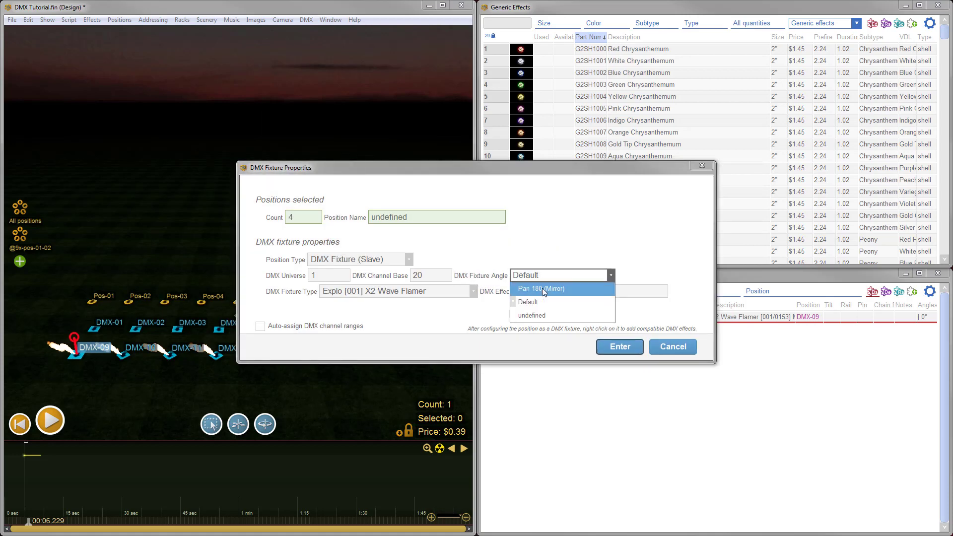
left_click(550, 289)
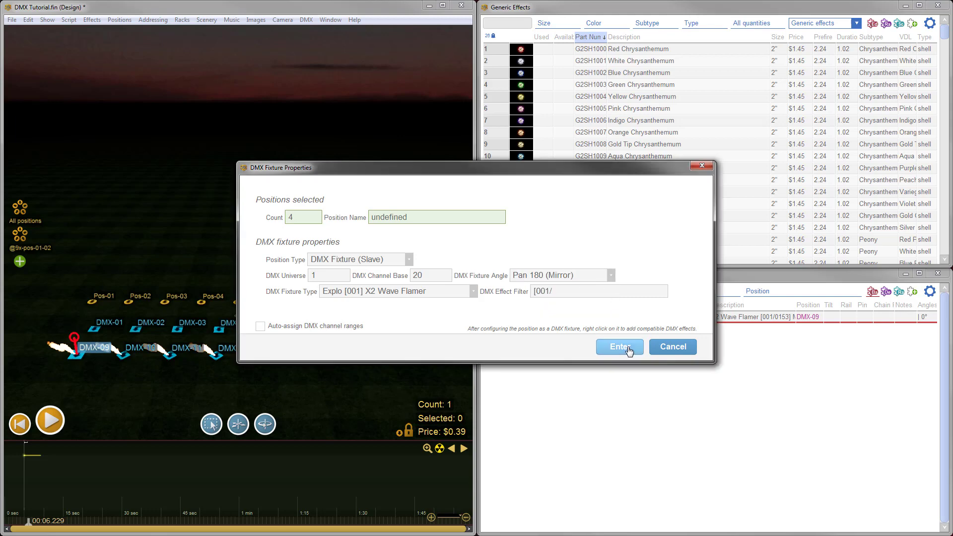
left_click(627, 349)
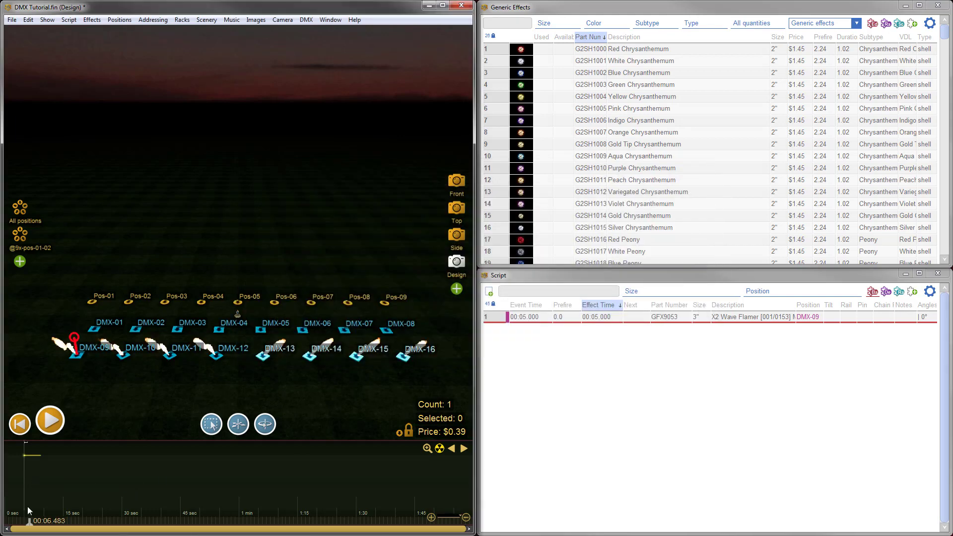
left_click_drag(28, 522, 40, 525)
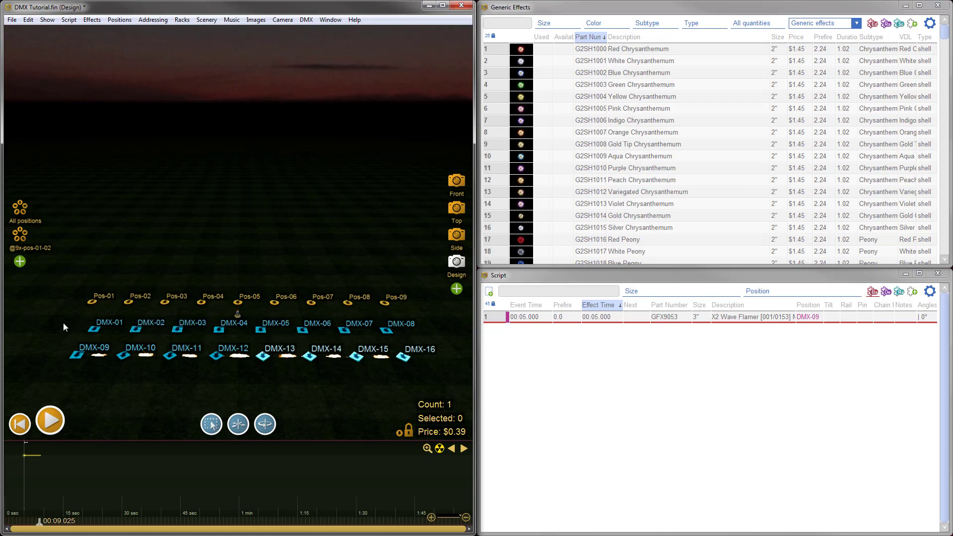
Step: Select the Sparkular row DMX-01 to DMX-08, request the effects download for this fixture, and continue to the supplier catalog website
left_click_drag(73, 318, 427, 338)
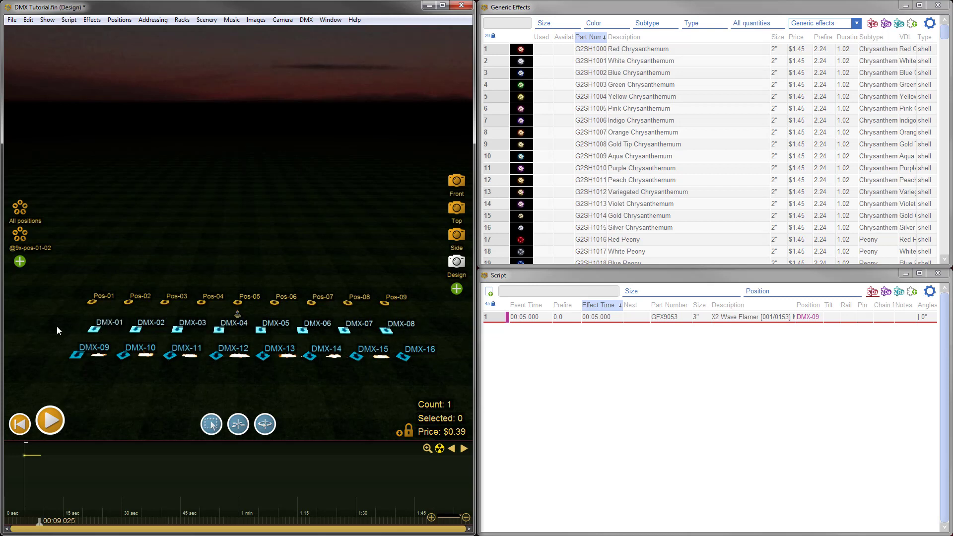
right_click(221, 332)
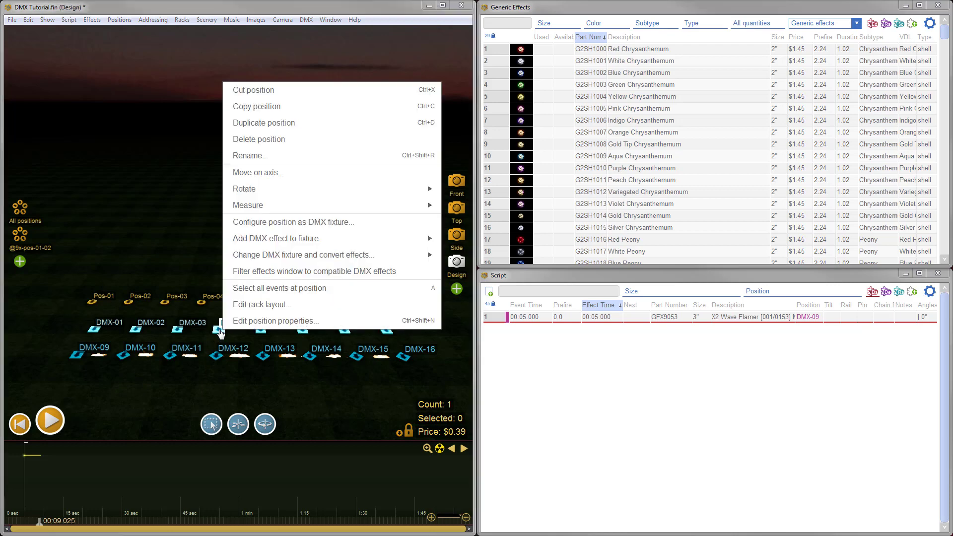
mouse_move(288, 239)
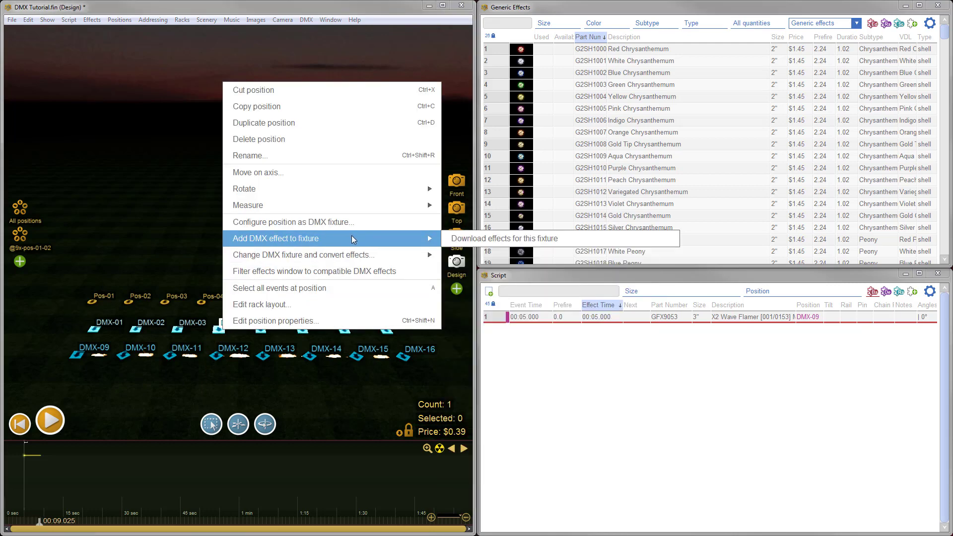
left_click(520, 239)
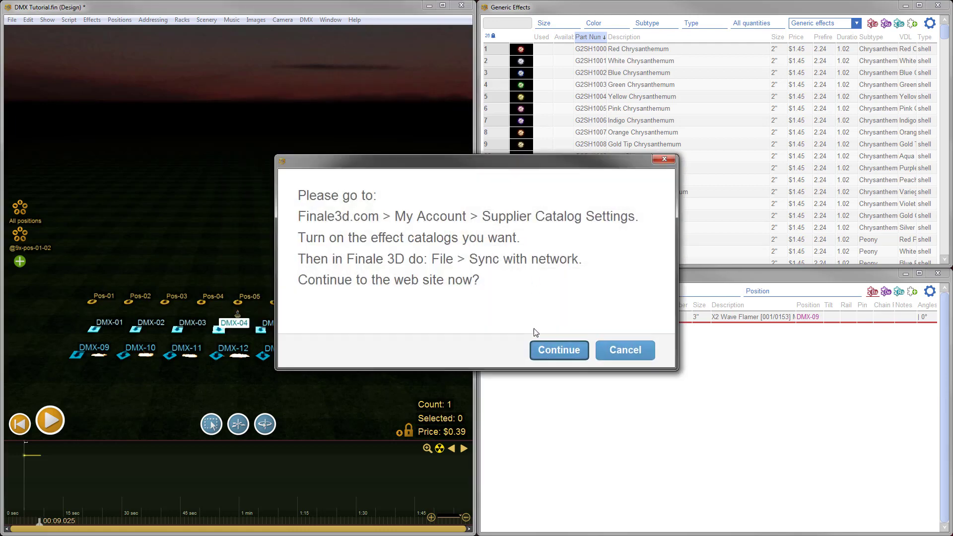
left_click(560, 351)
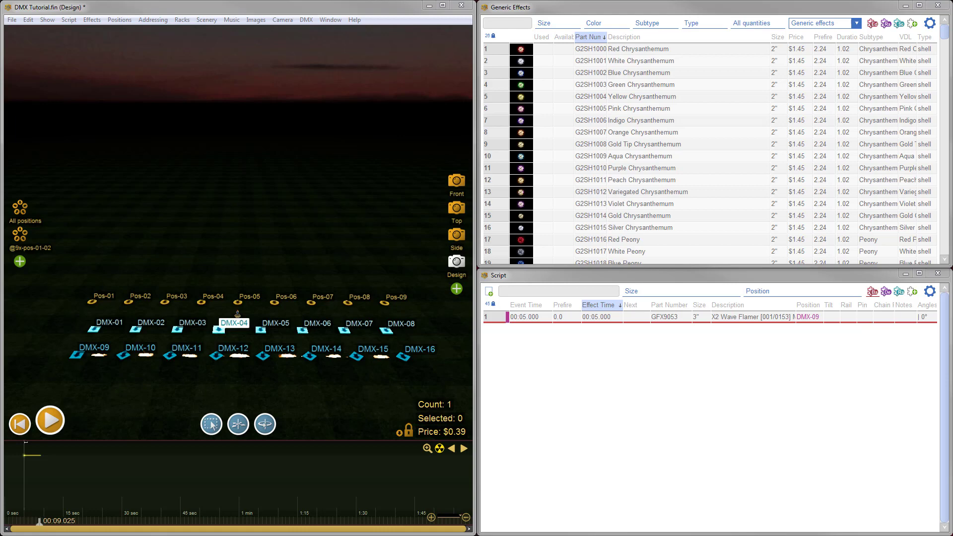
Step: Turn on the Showven catalog in the Supplier Catalogs Settings page and return to the show
left_click_drag(644, 87, 570, 42)
left_click_drag(791, 108, 794, 350)
left_click(635, 303)
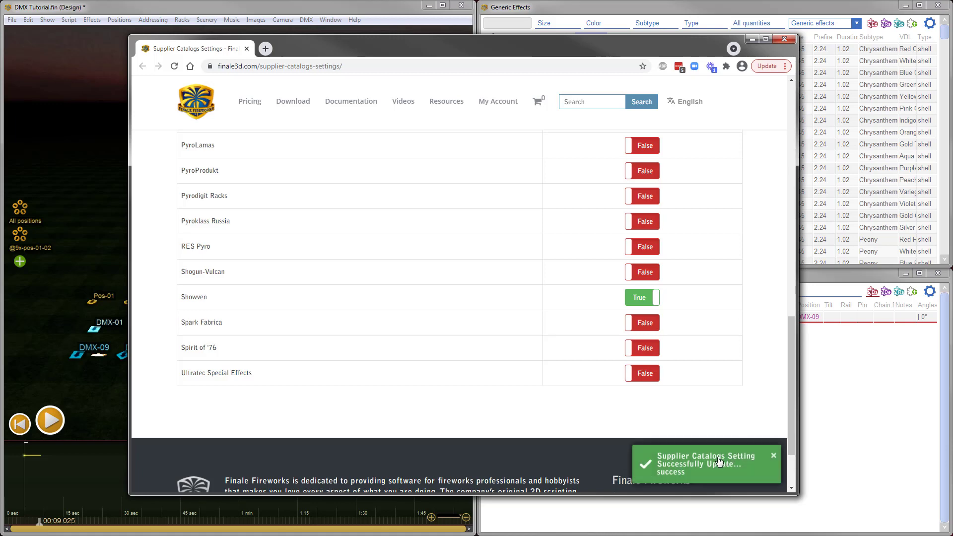
left_click(753, 40)
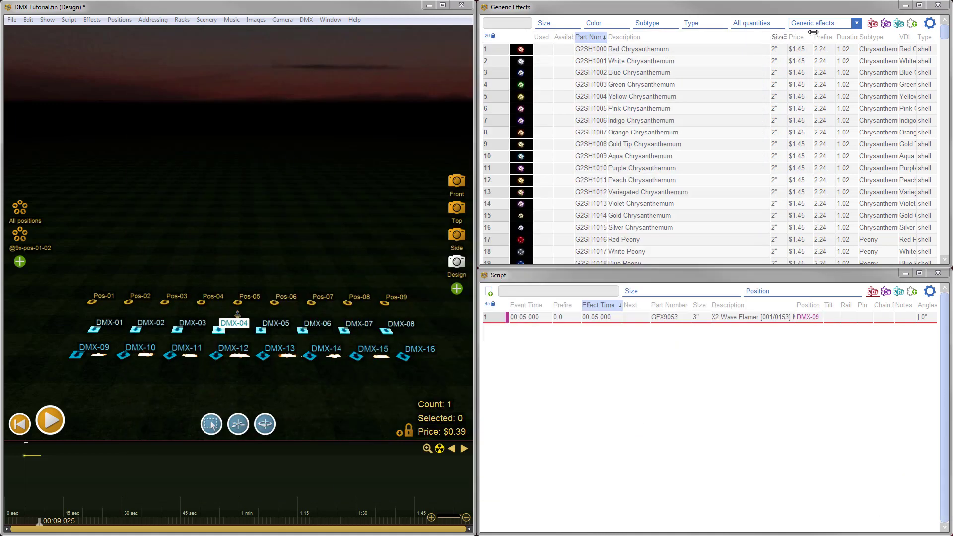
Step: Sync the effects collections with the network and dismiss the sync dialog
left_click(856, 24)
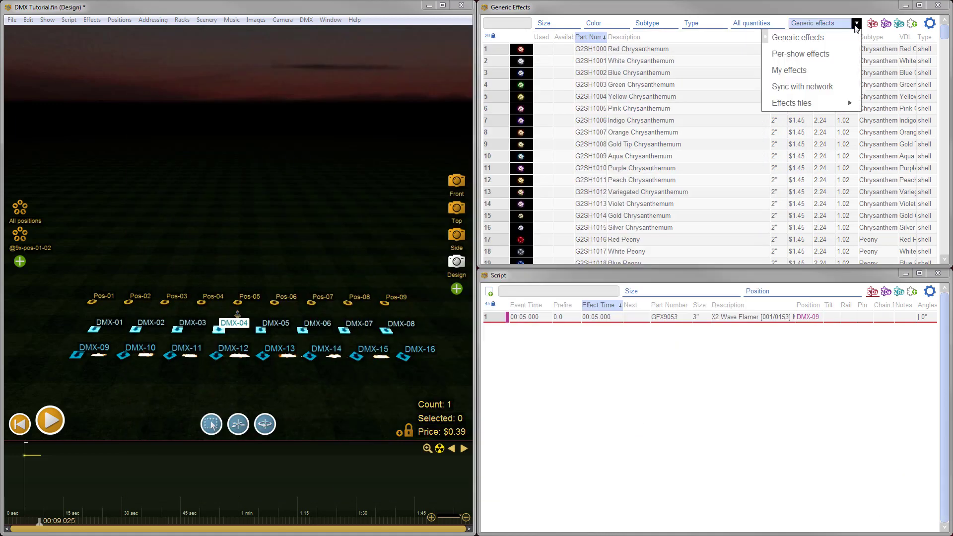
left_click(815, 87)
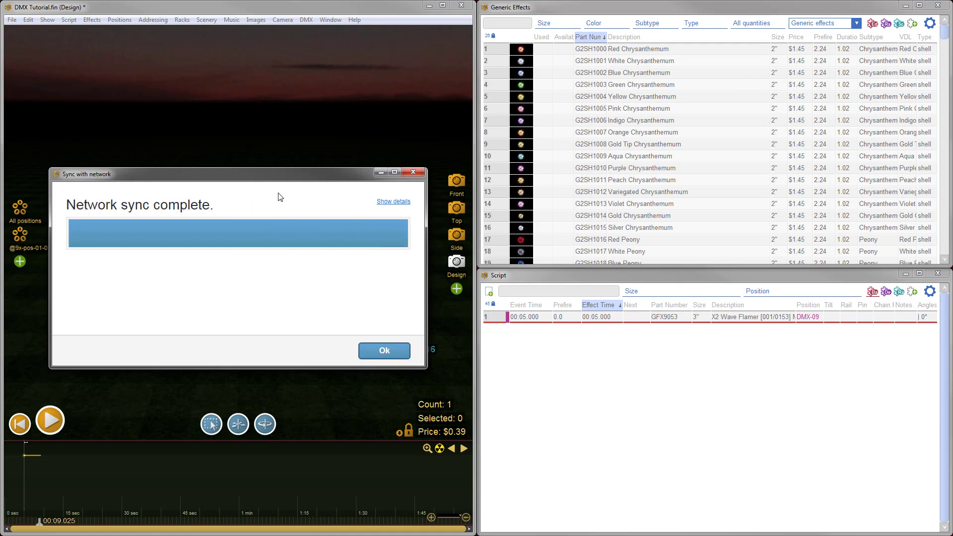
left_click(384, 351)
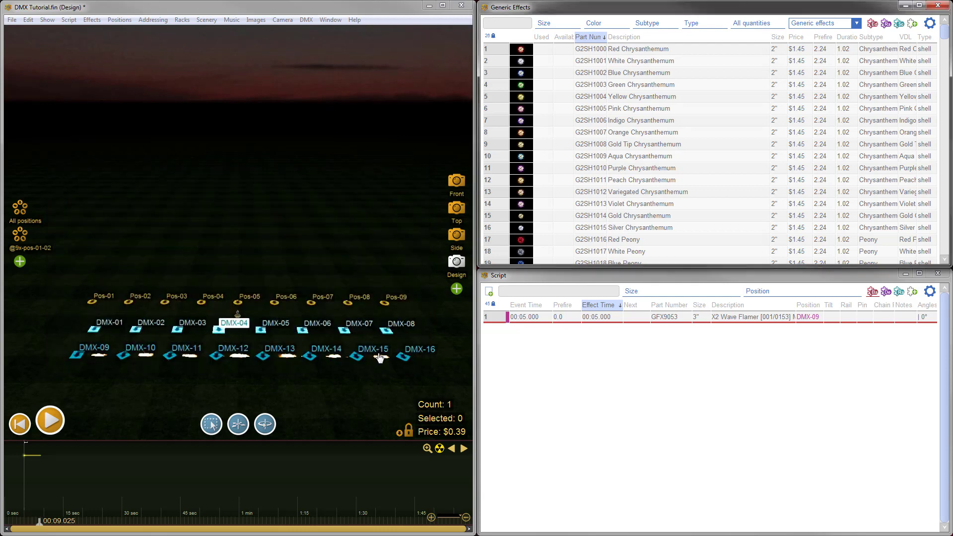
Step: Filter the effects window to DMX effects compatible with the Sparkular row, switching the effects collection to Showven
right_click(222, 332)
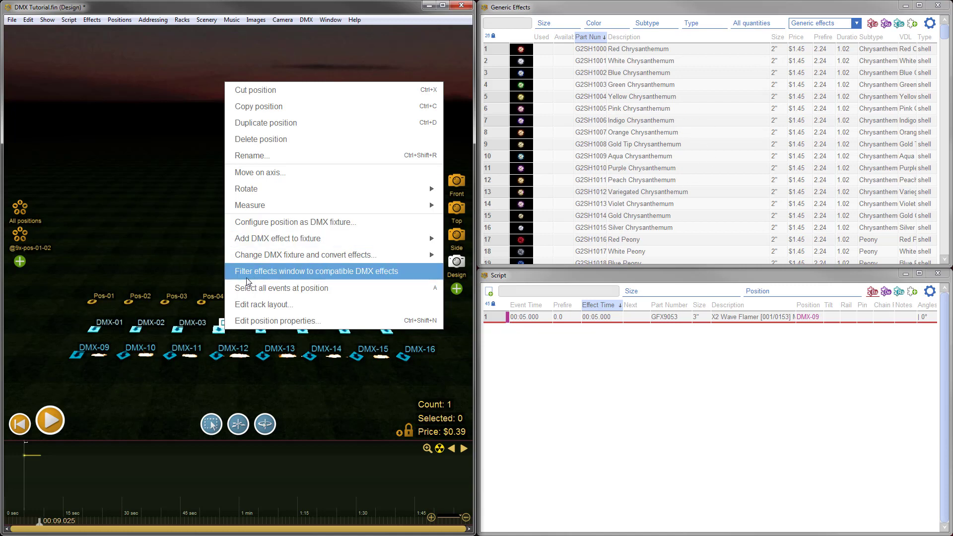
left_click(341, 272)
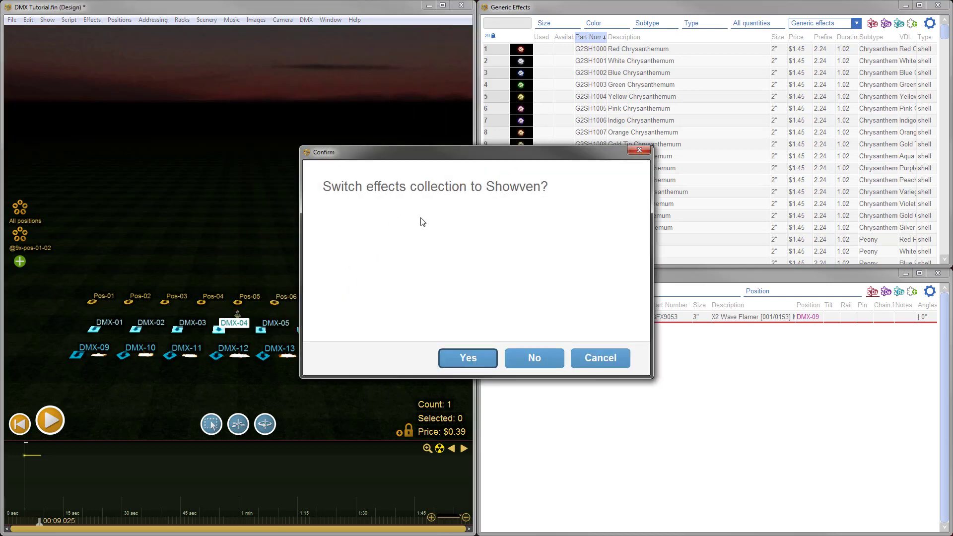
left_click(468, 358)
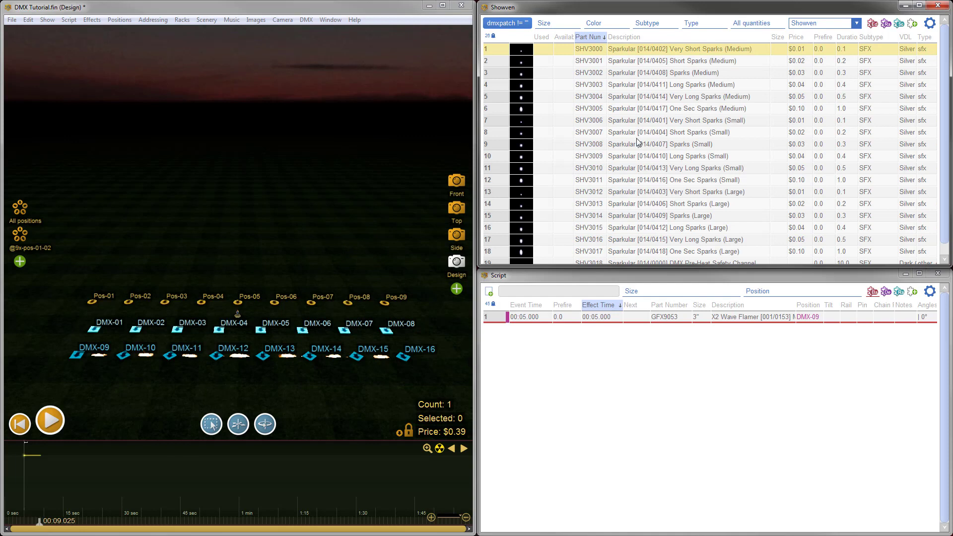
left_click(856, 22)
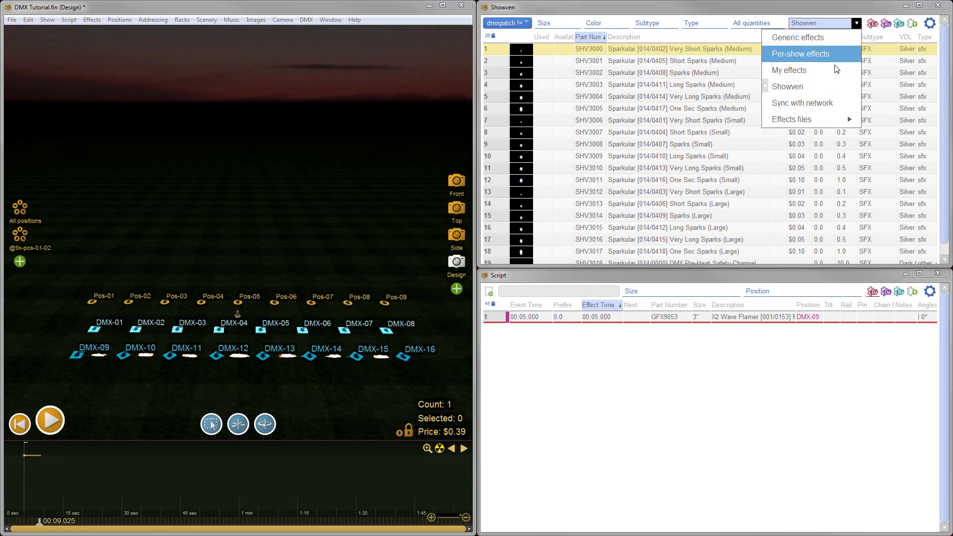
left_click(826, 86)
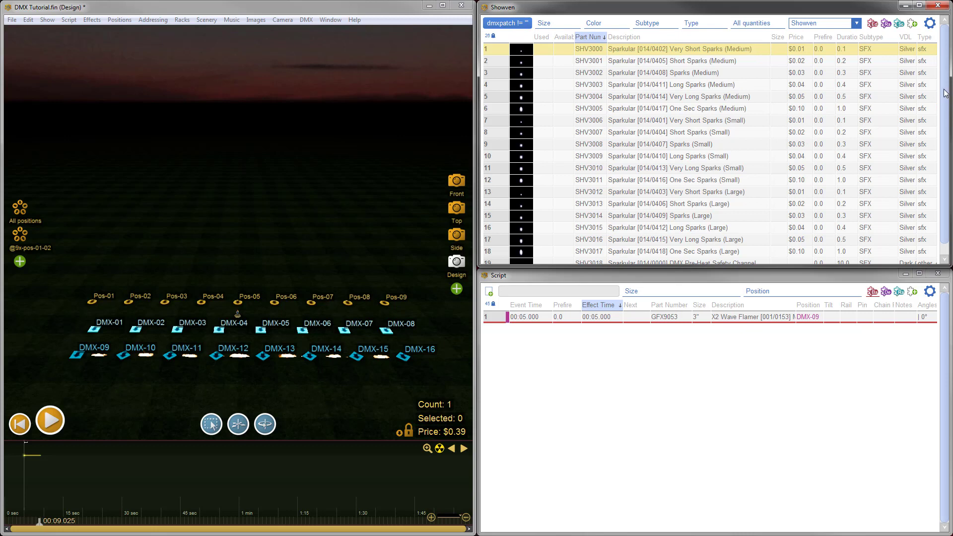
Step: Add SHV3017, One Sec Sparks (Large), to DMX-01 to DMX-08, move the events to 12.206 seconds and preview them at about 13 seconds
scroll(943, 107, "down", 1)
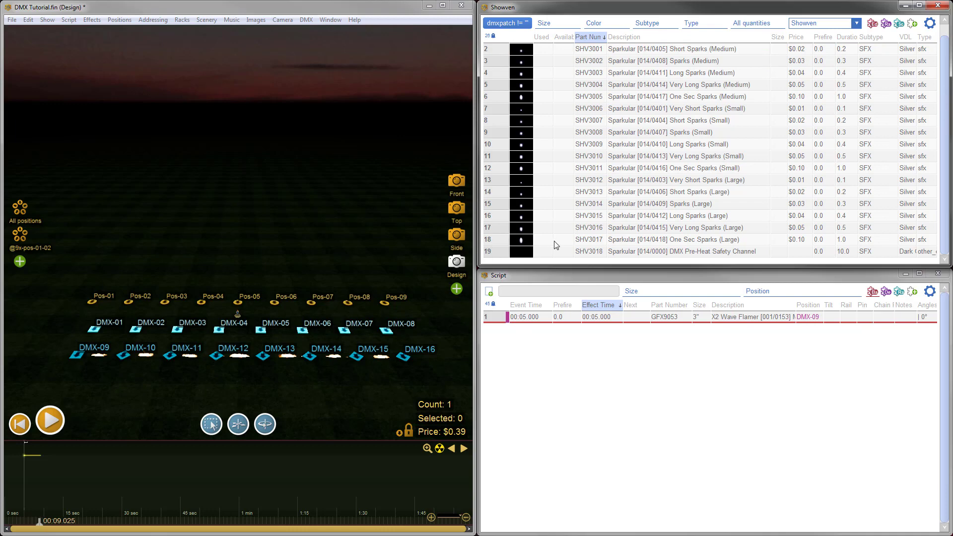
left_click(519, 244)
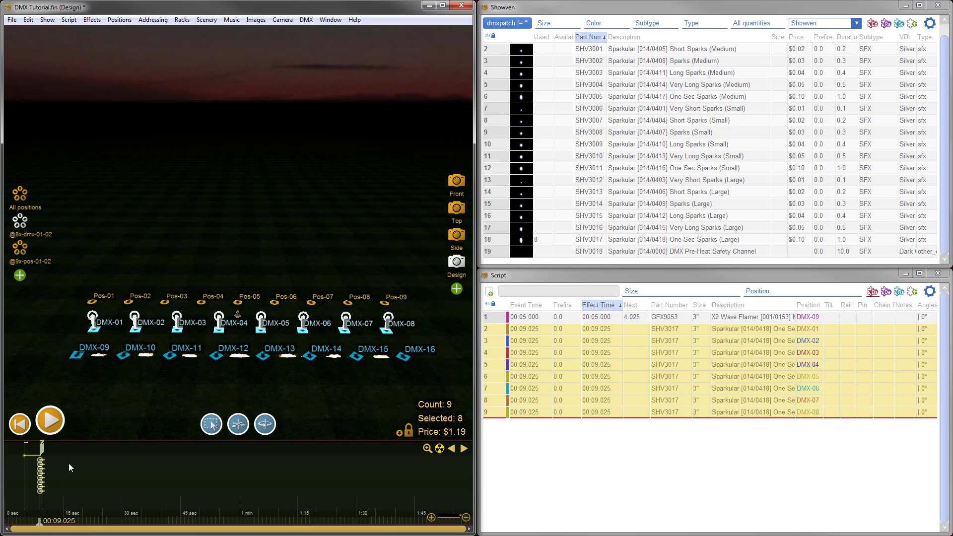
left_click(31, 493)
scroll(32, 494, "up", 5)
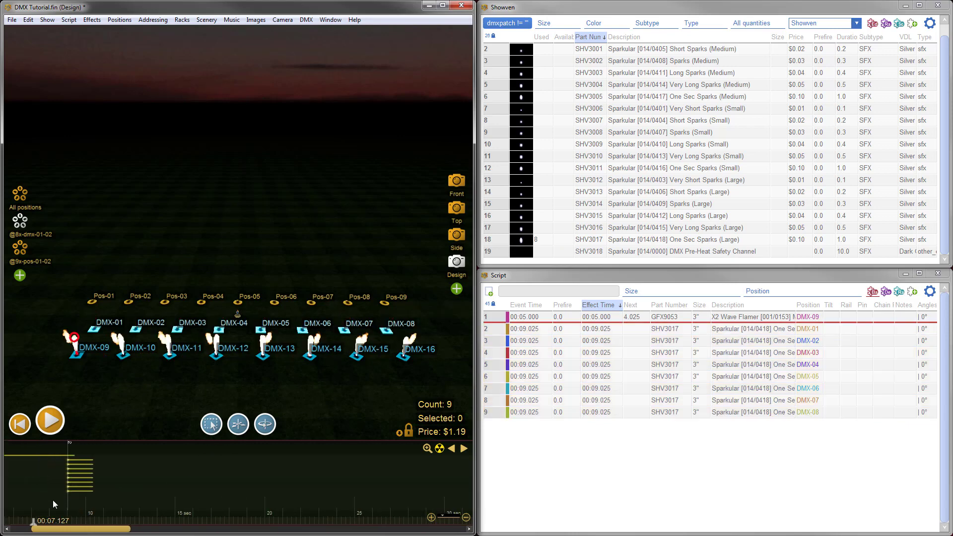
left_click_drag(70, 447, 128, 447)
left_click(117, 473)
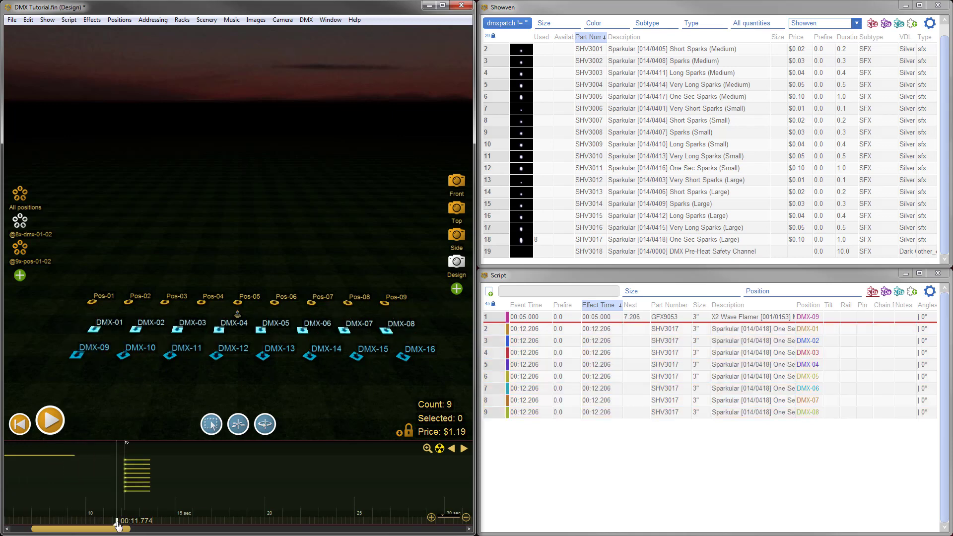
mouse_move(120, 523)
left_mouse_down()
mouse_move(148, 524)
mouse_move(130, 524)
mouse_move(139, 523)
left_mouse_up()
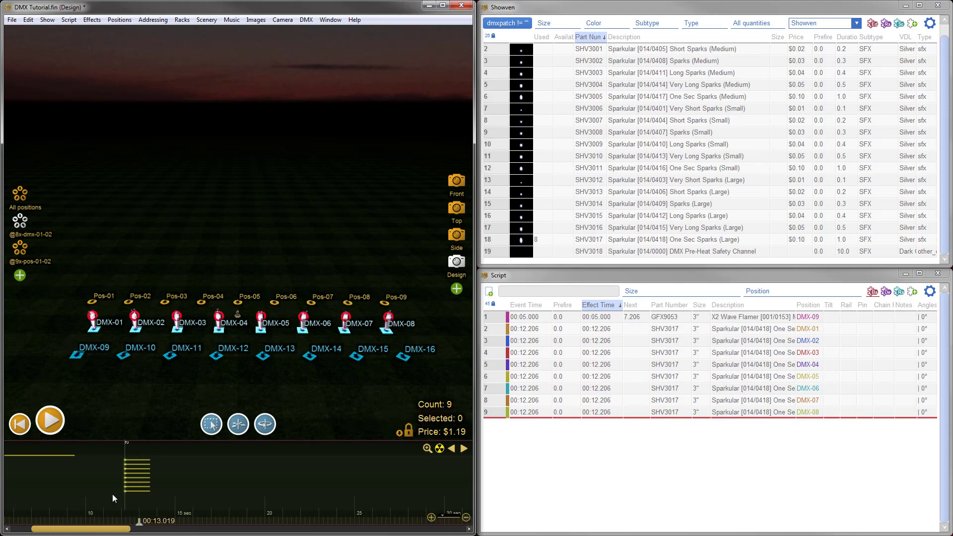
Step: Make the eight spark events into a sequence firing Outside to center with a time interval of 0.2 seconds
left_click_drag(112, 492, 138, 494)
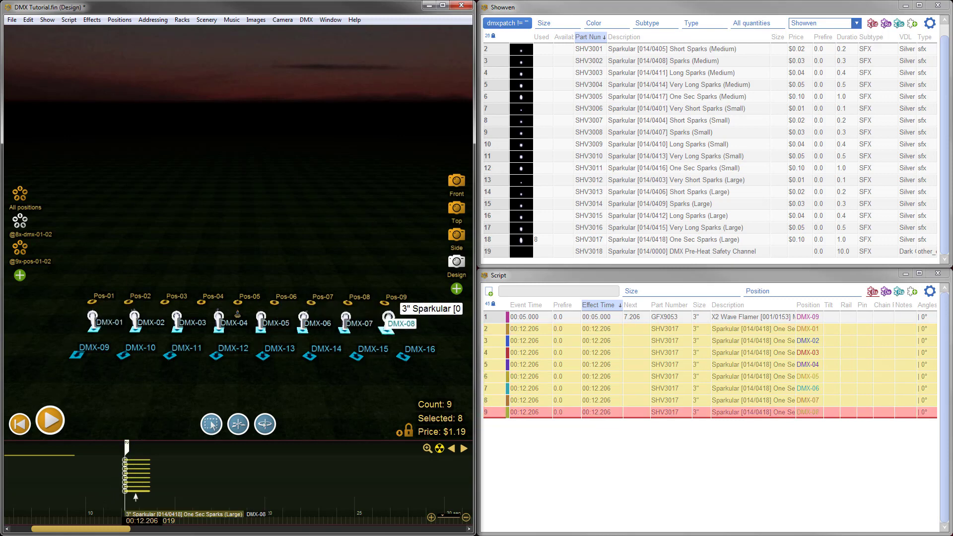
key("ctrl+e")
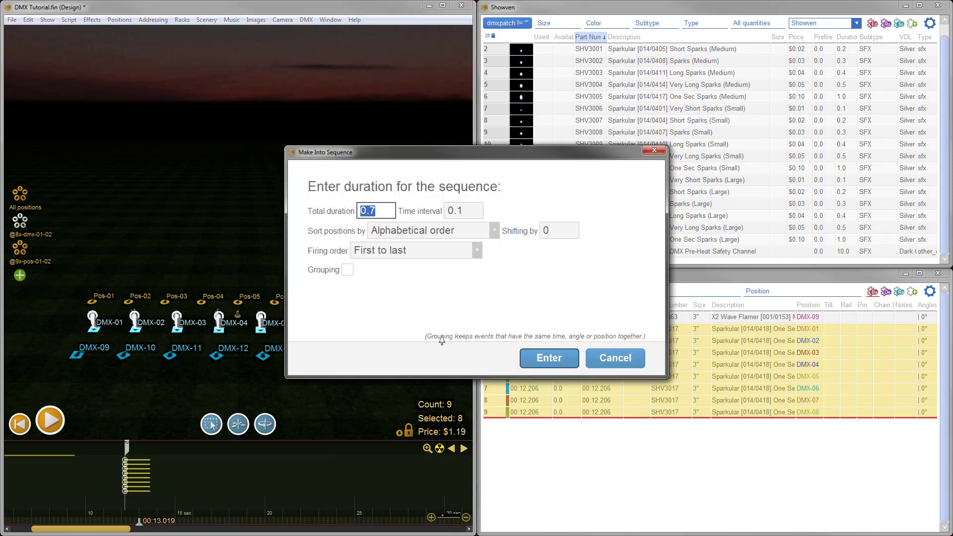
left_click(476, 251)
left_click(377, 319)
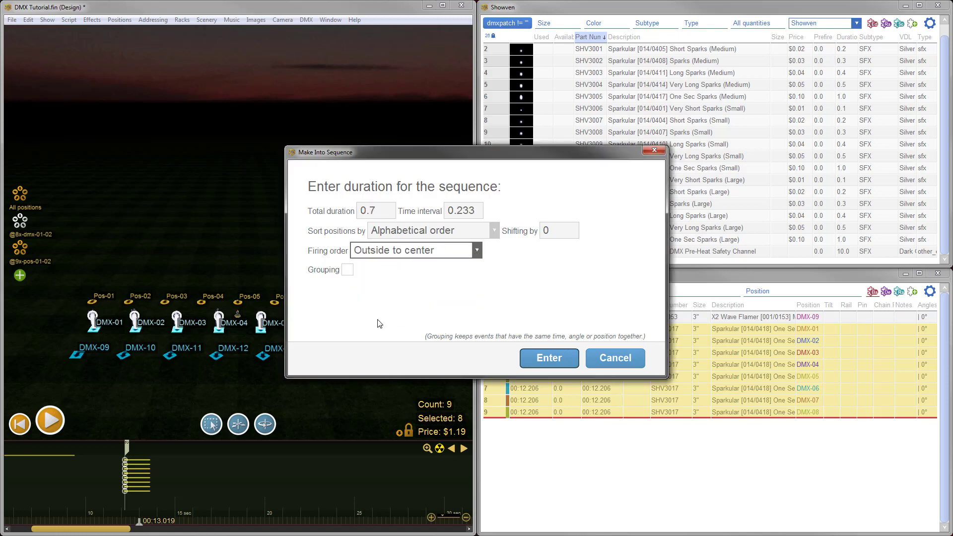
left_click(462, 211)
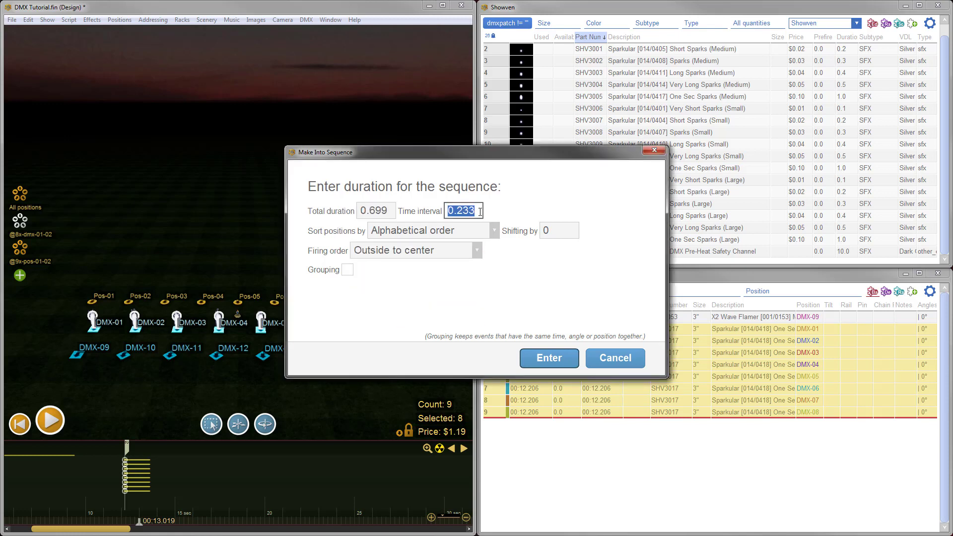
type(".2")
left_click(551, 366)
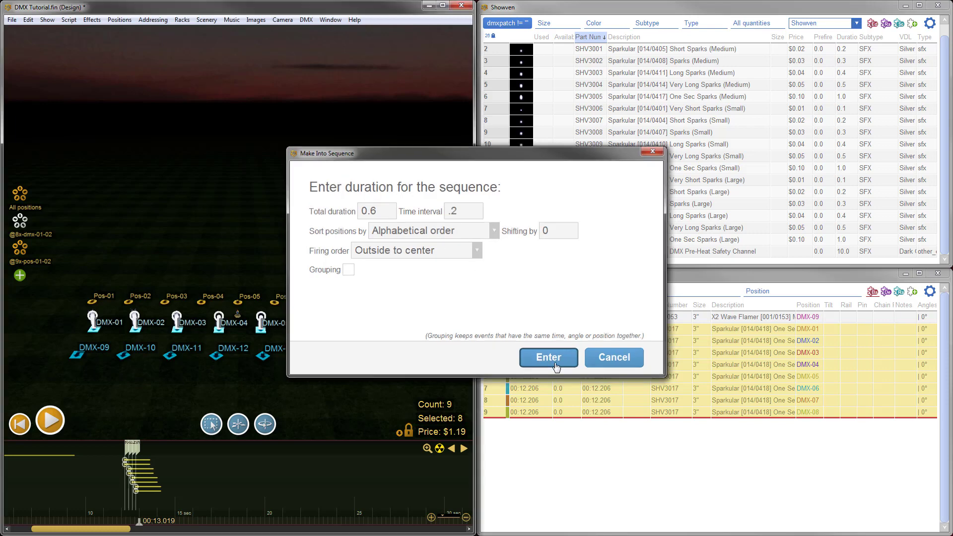
Step: Play the show from about 11.8 seconds to preview the spark sequence, stopping at about 14.8 seconds
left_click(118, 469)
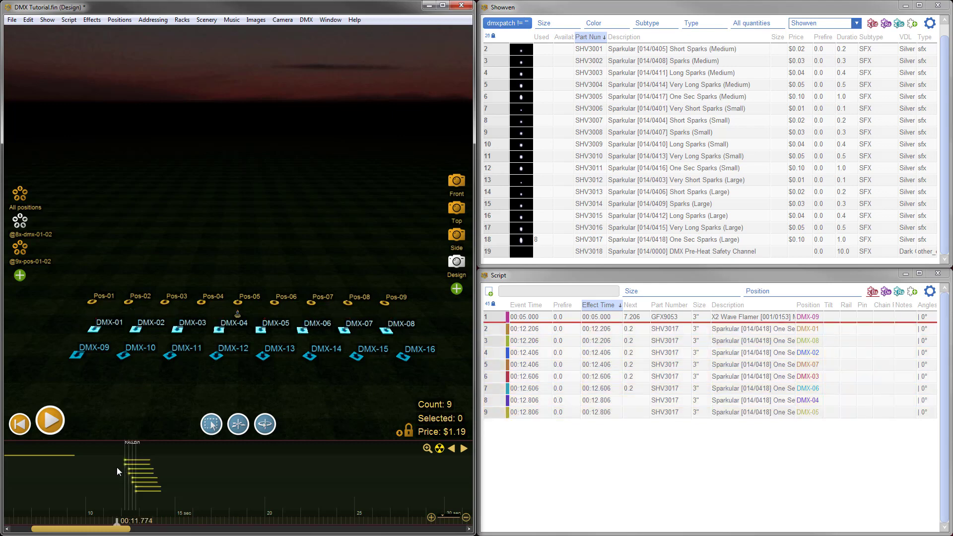
key("space")
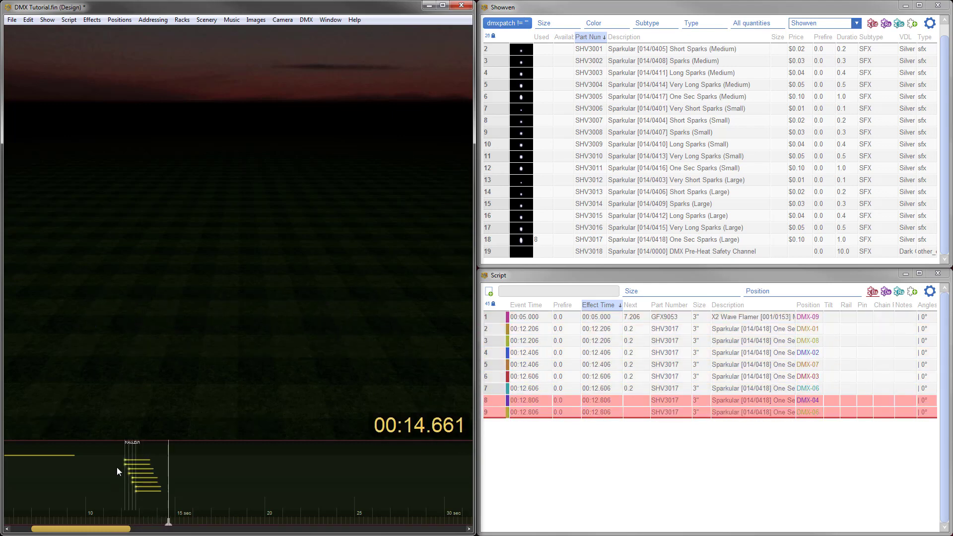
key("space")
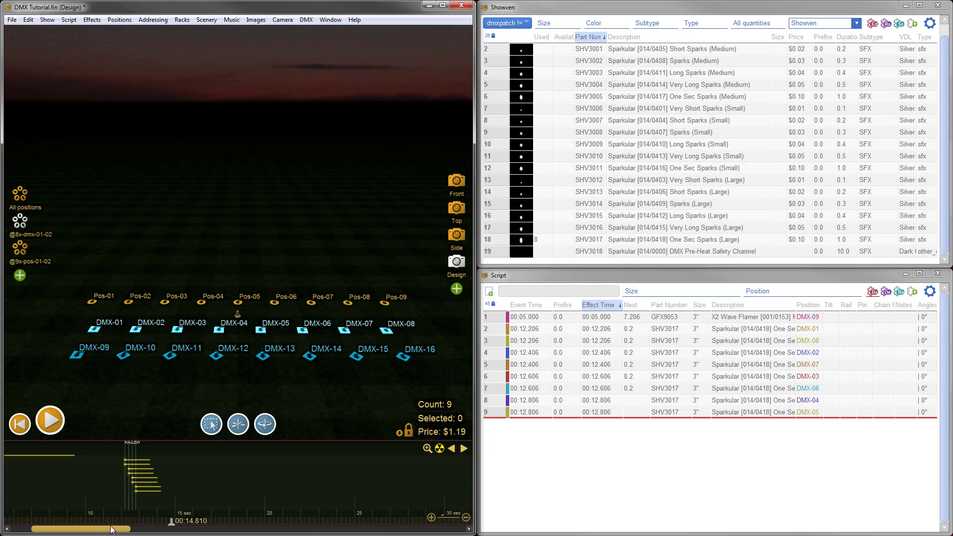
Step: Add SHV3018, DMX Pre-Heat Safety Channel, to DMX-01 to DMX-08 and move its events to 10.567 seconds, ahead of the sparks
left_click_drag(96, 530, 76, 532)
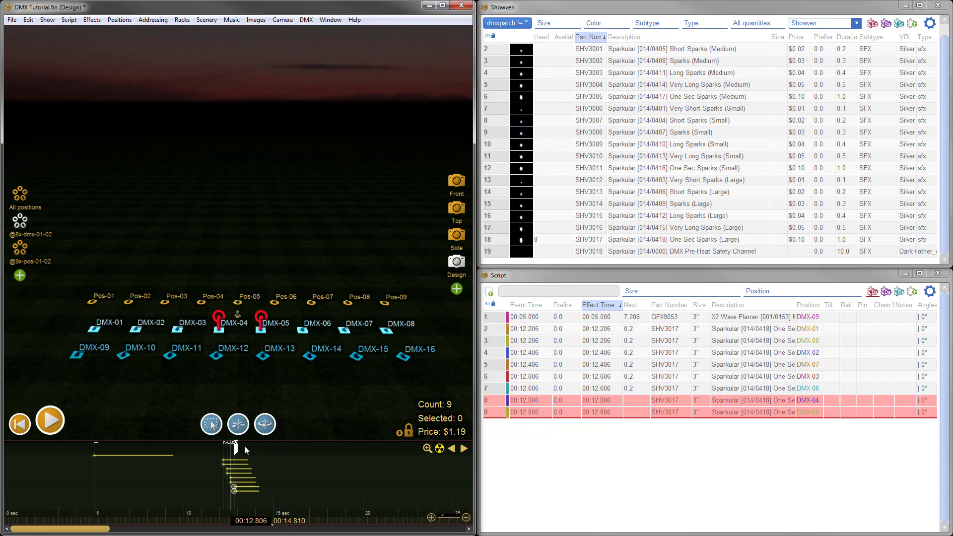
left_click(204, 458)
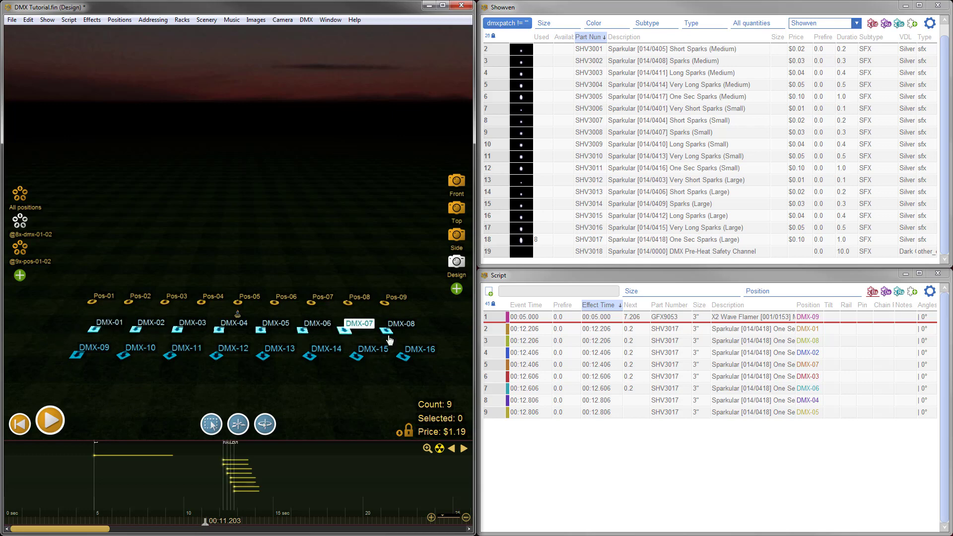
left_click_drag(207, 510, 200, 511)
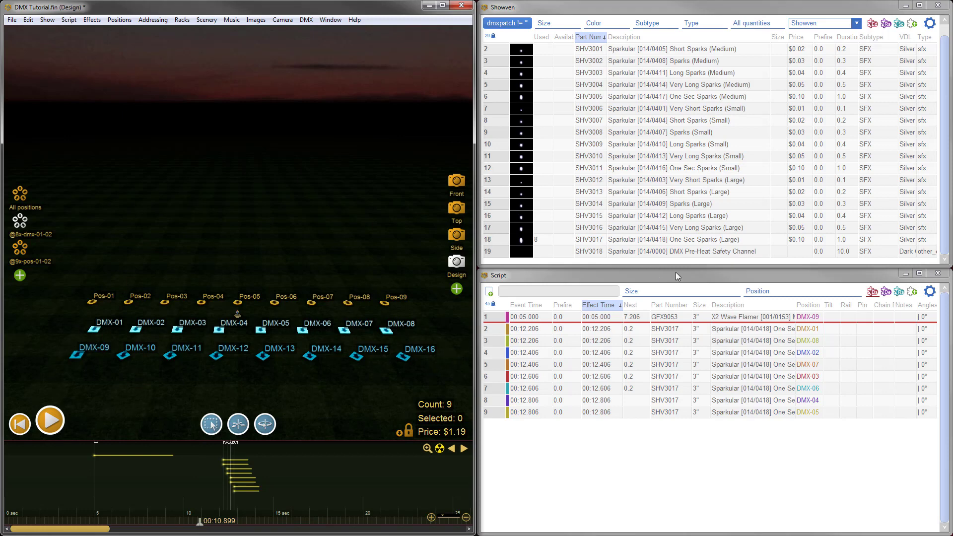
left_click(496, 254)
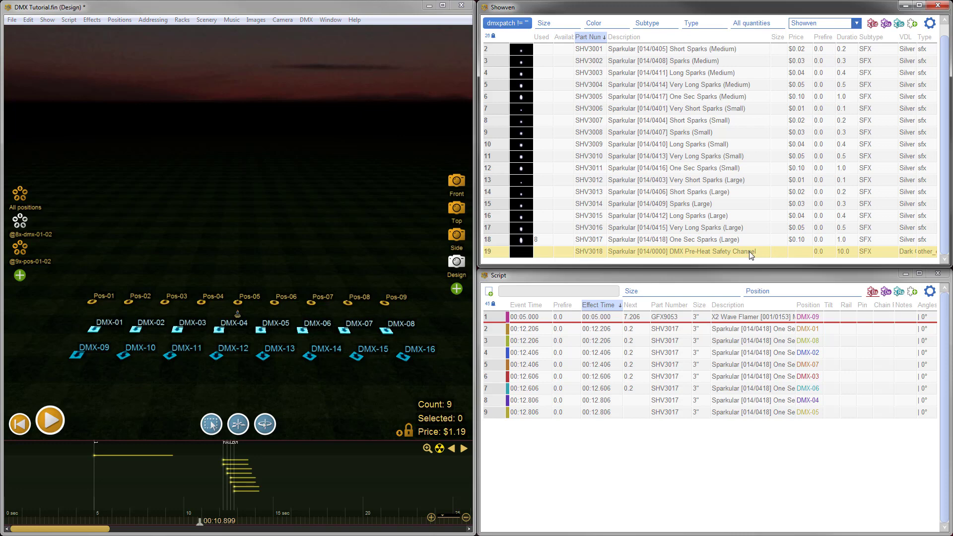
left_click(521, 256)
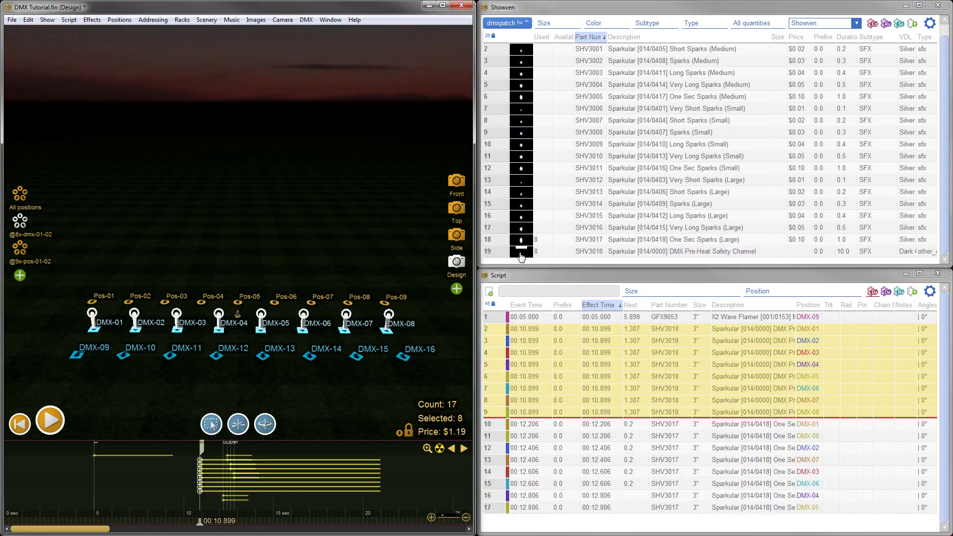
left_click_drag(200, 449, 194, 450)
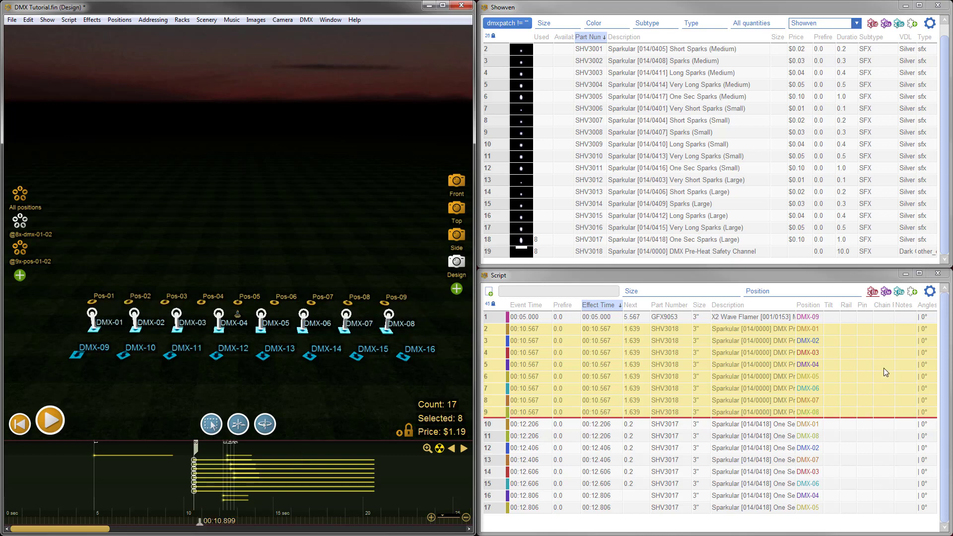
Step: Change the Script table's column layout to show full effect descriptions and the Duration column
left_click(887, 293)
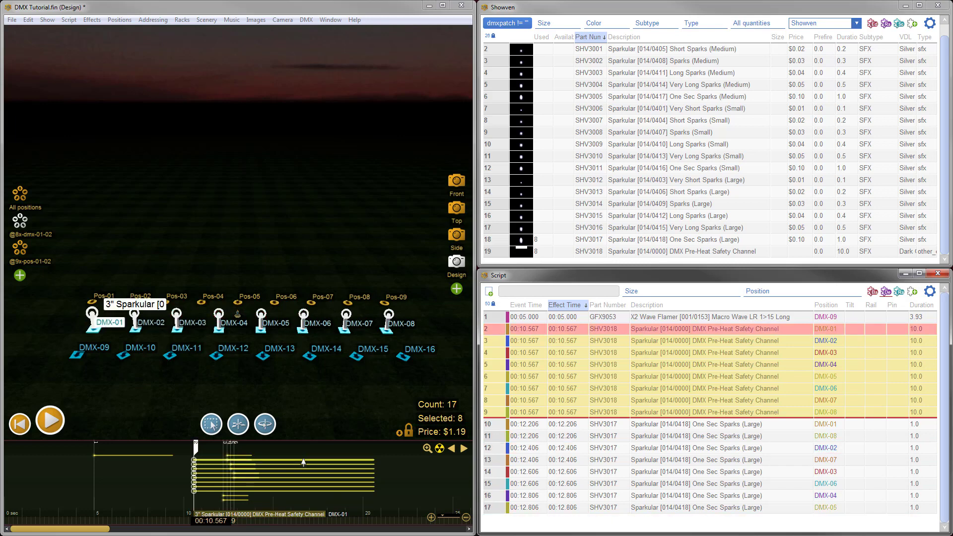
Step: Set the duration of the eight DMX Pre-Heat Safety Channel events to 5.0 seconds and move them to 10.733 seconds
left_click(925, 331)
type("5")
key("Return")
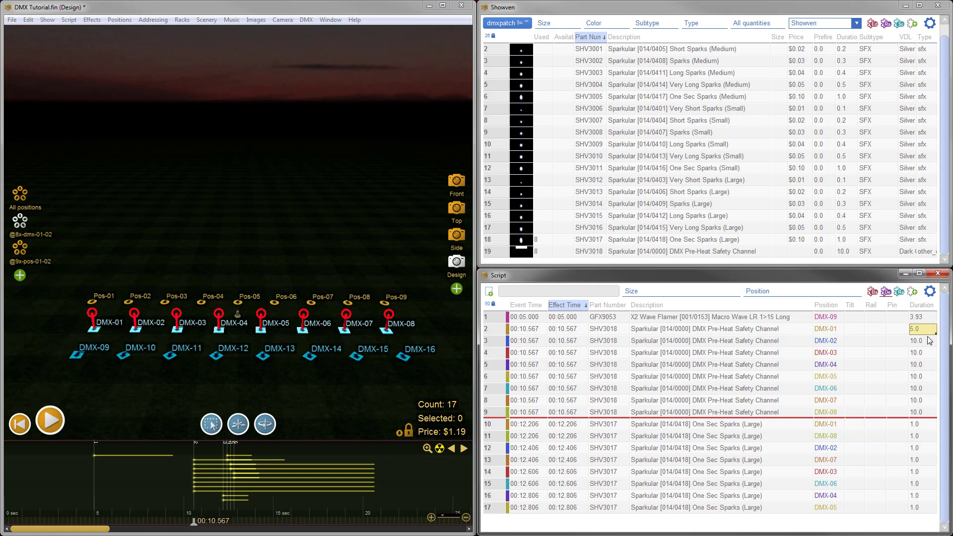
left_click_drag(926, 342, 921, 409)
type("5")
key("Return")
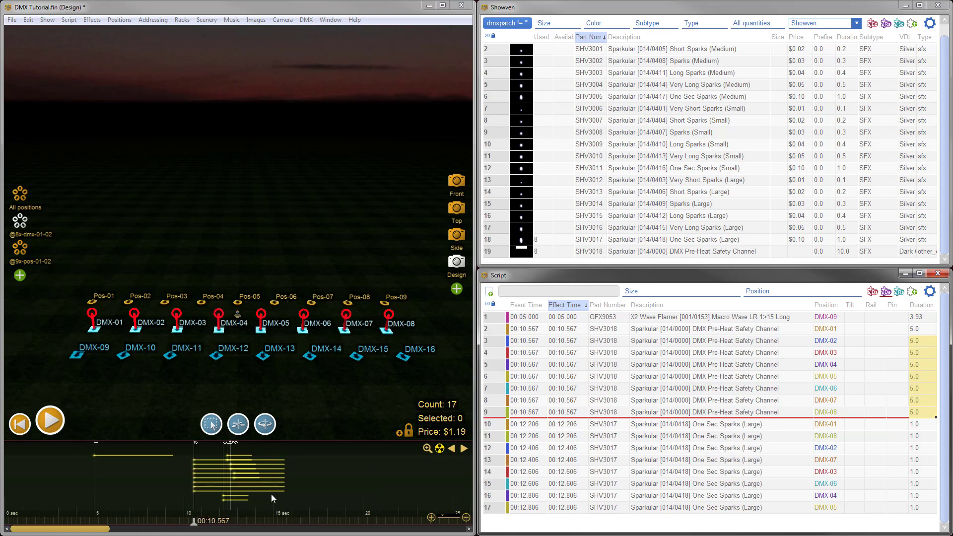
left_click_drag(195, 450, 197, 450)
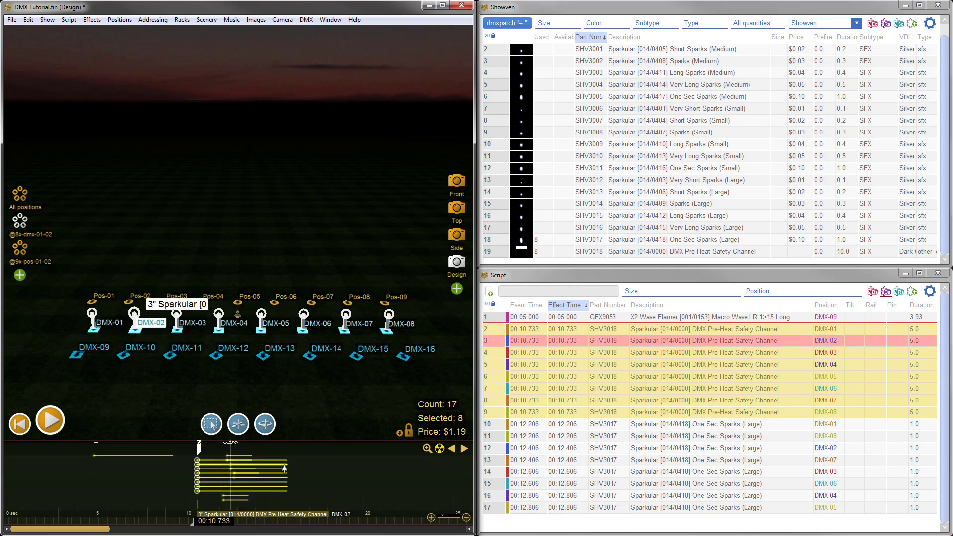
Step: Hide the effect duration bars on the timeline and show them again
left_click(440, 450)
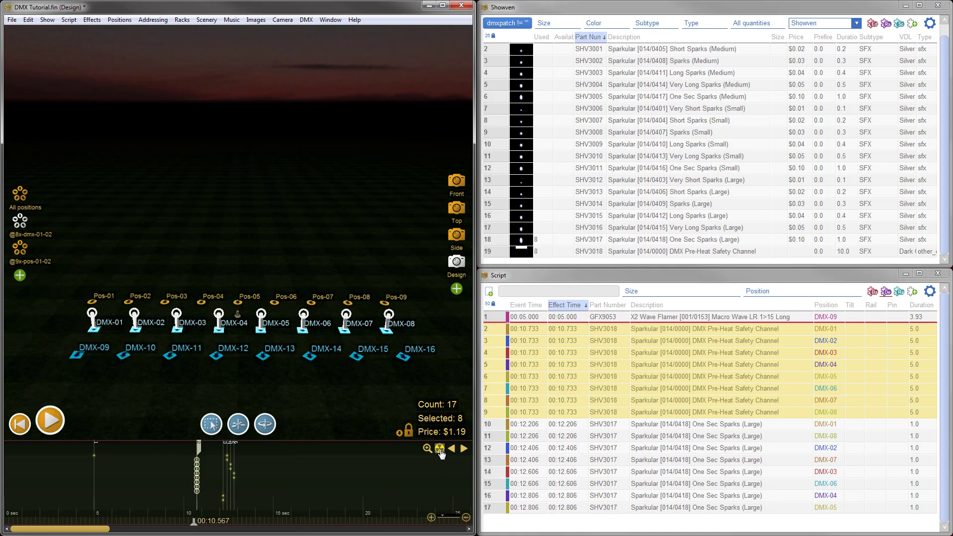
left_click(355, 477)
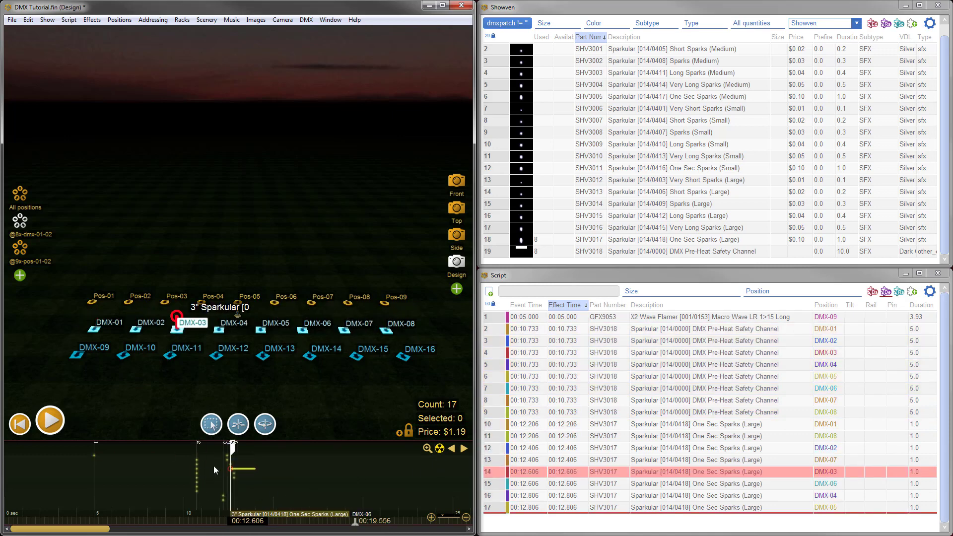
left_click(440, 449)
Step: Group the eight DMX Pre-Heat Safety Channel events of DMX-01 to DMX-08 into a single script row
left_click_drag(180, 489, 204, 490)
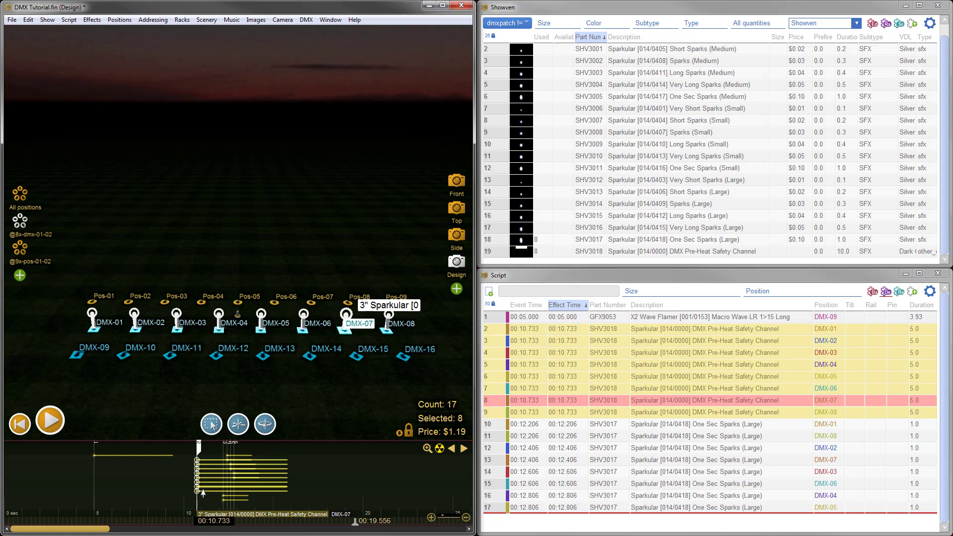
key("ctrl+g")
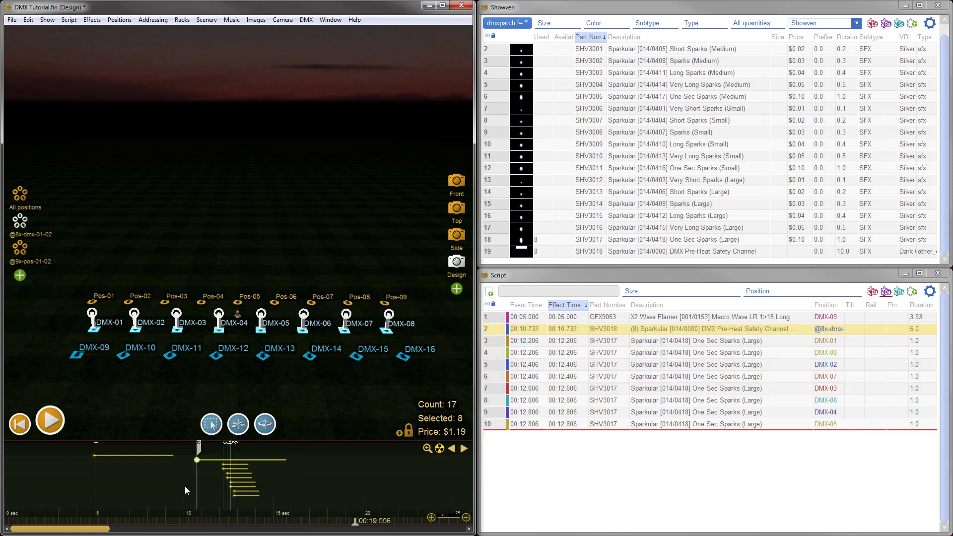
left_click(185, 487)
left_click(185, 526)
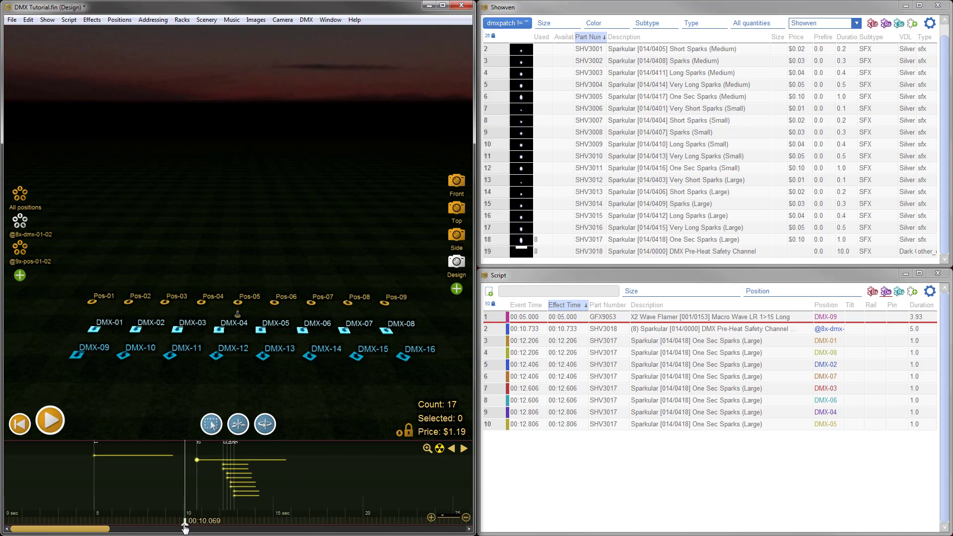
left_click_drag(185, 525, 197, 525)
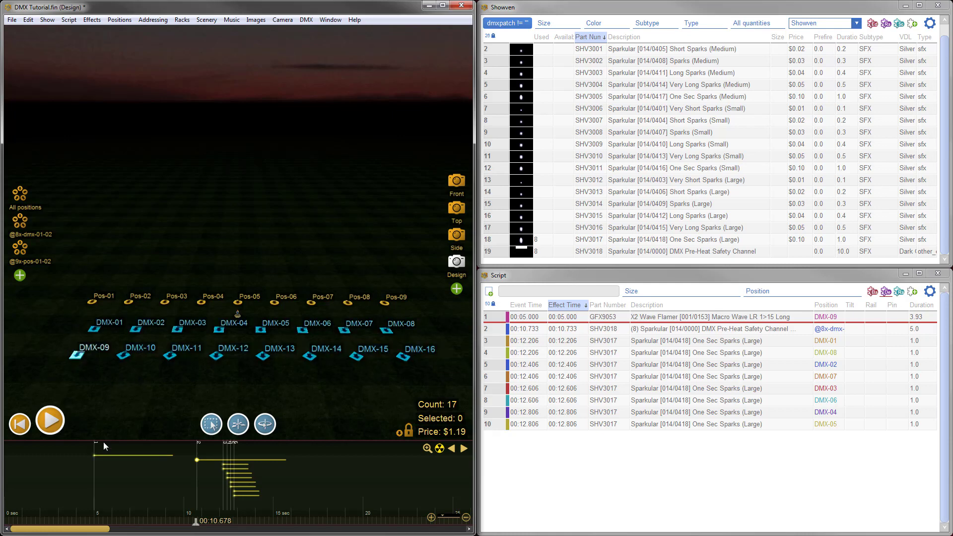
Step: Add GFX9099, DMX Safety Channel, to the DMX-09 fixture at 4.094 seconds, ahead of its flame effect
left_click(80, 526)
left_click_drag(81, 526, 77, 524)
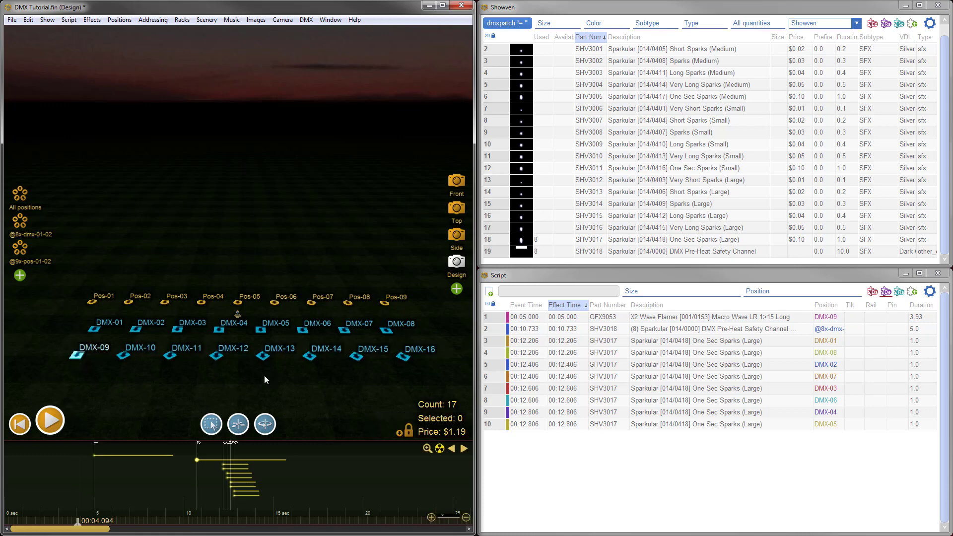
right_click(77, 355)
mouse_move(166, 270)
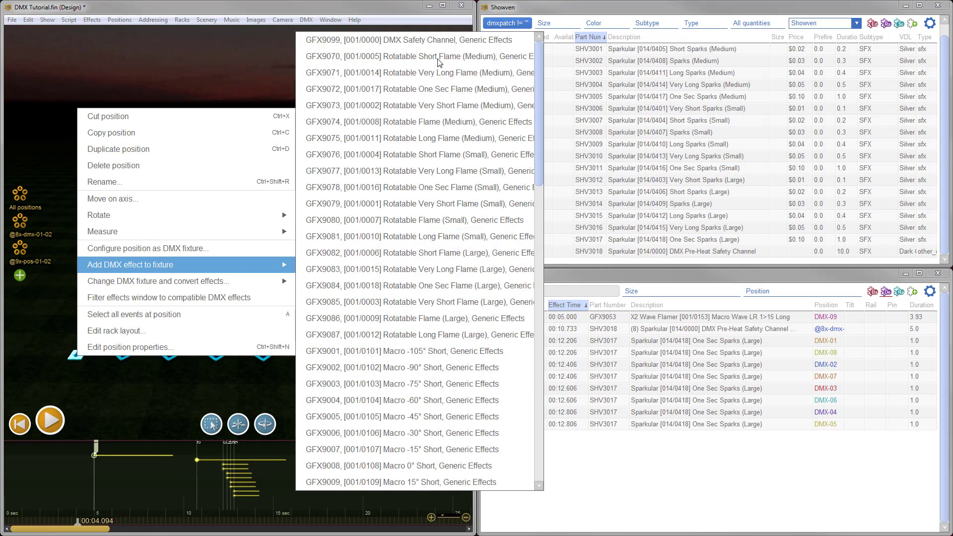
left_click(466, 41)
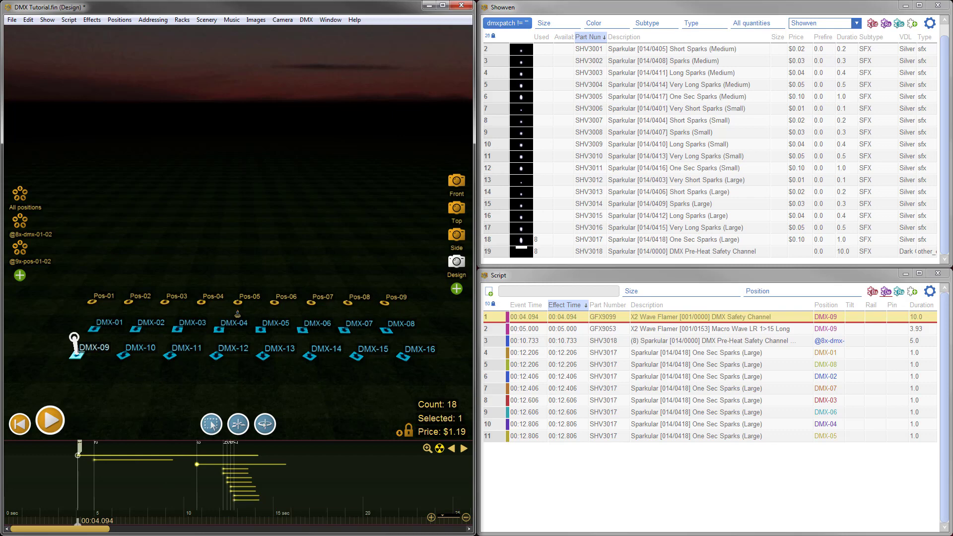
Step: Set the duration of DMX-09's DMX Safety Channel event to 6.0 seconds and move it to 4.232 seconds
left_click(923, 317)
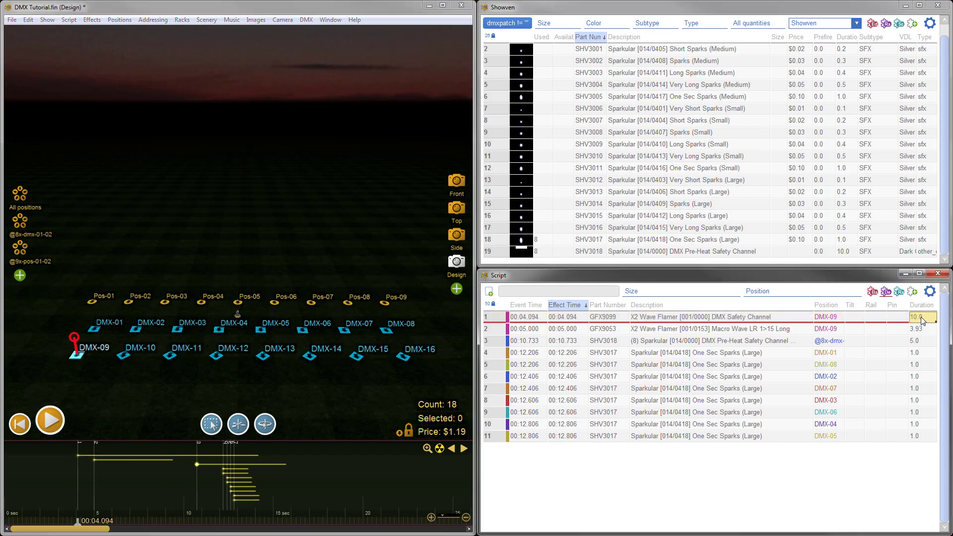
type("6")
key("Return")
left_click_drag(88, 461, 92, 461)
Step: From My effects, unfiltered by text and limited to type single_shot, add 10020 Five Layer Column Mine to Pos-01 to Pos-09 at 18.256 seconds
left_click(332, 477)
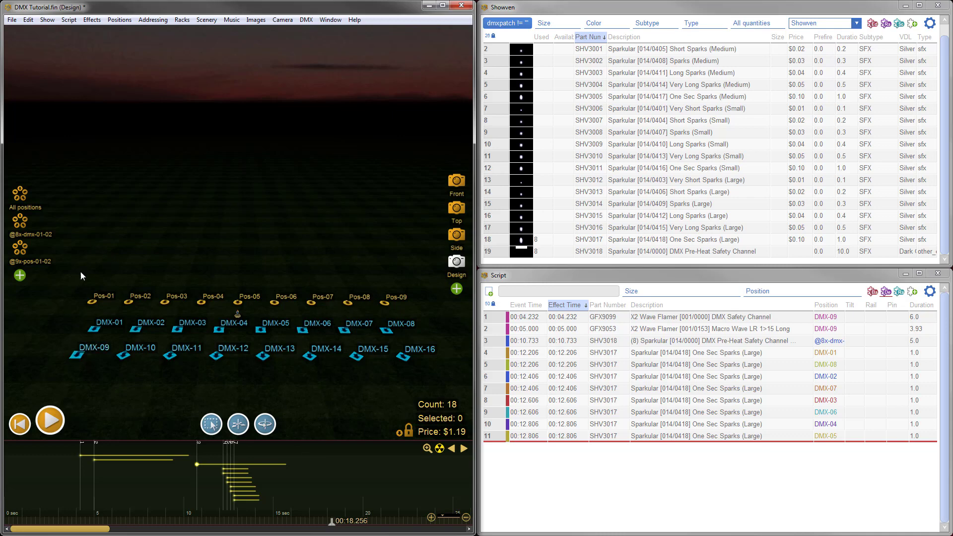
left_click_drag(73, 270, 417, 313)
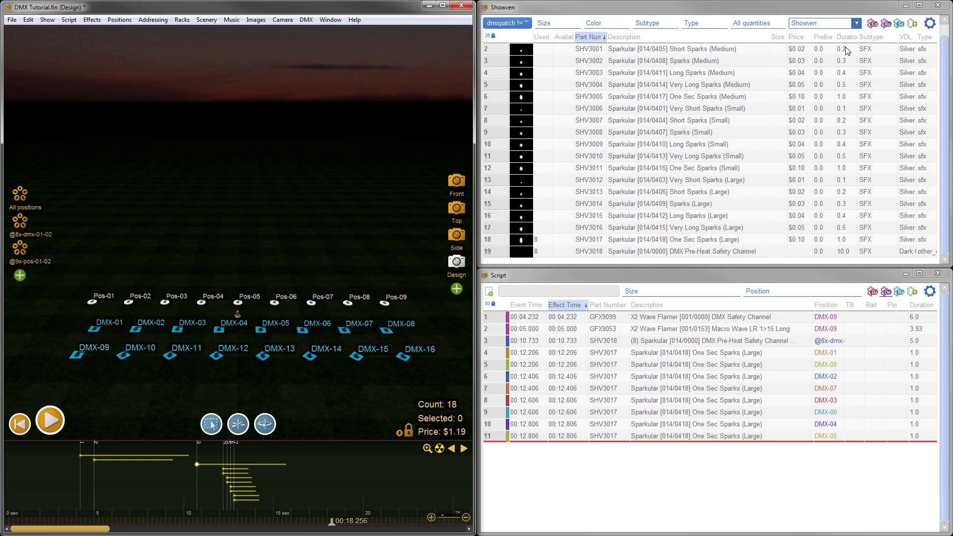
left_click(856, 24)
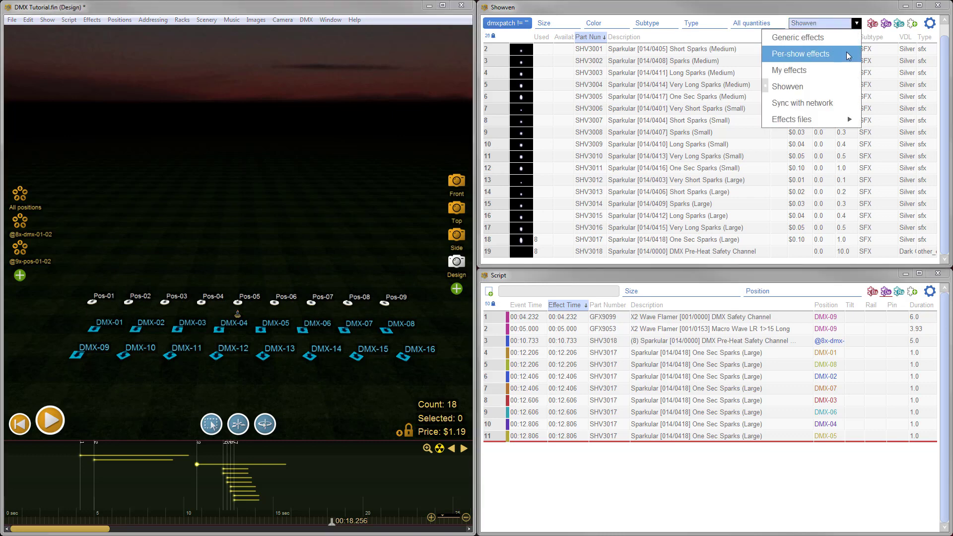
left_click(841, 69)
left_click(521, 25)
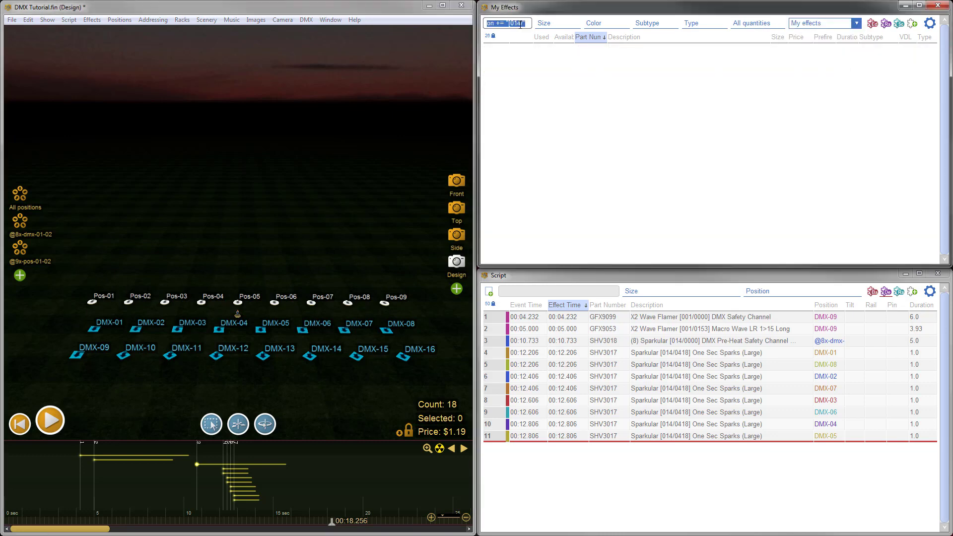
key("BackSpace")
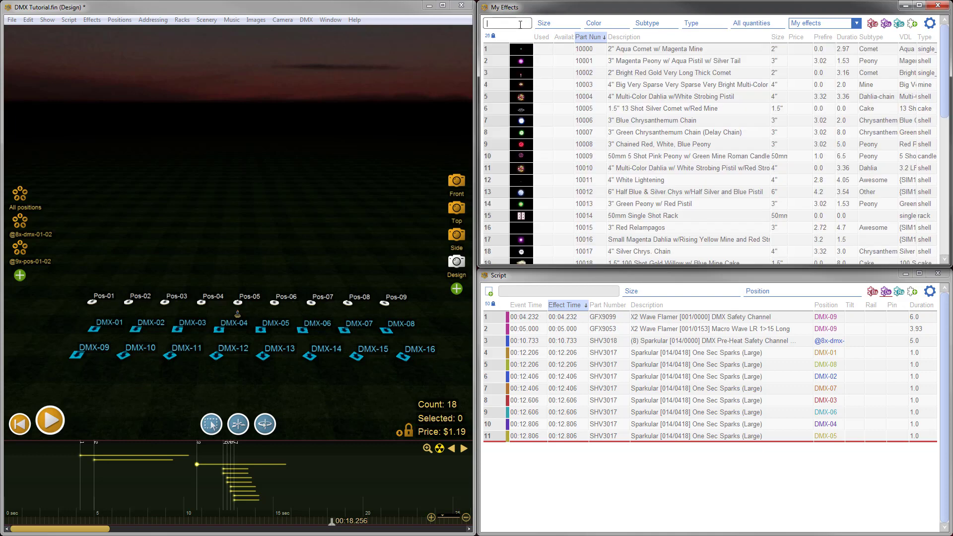
left_click(695, 25)
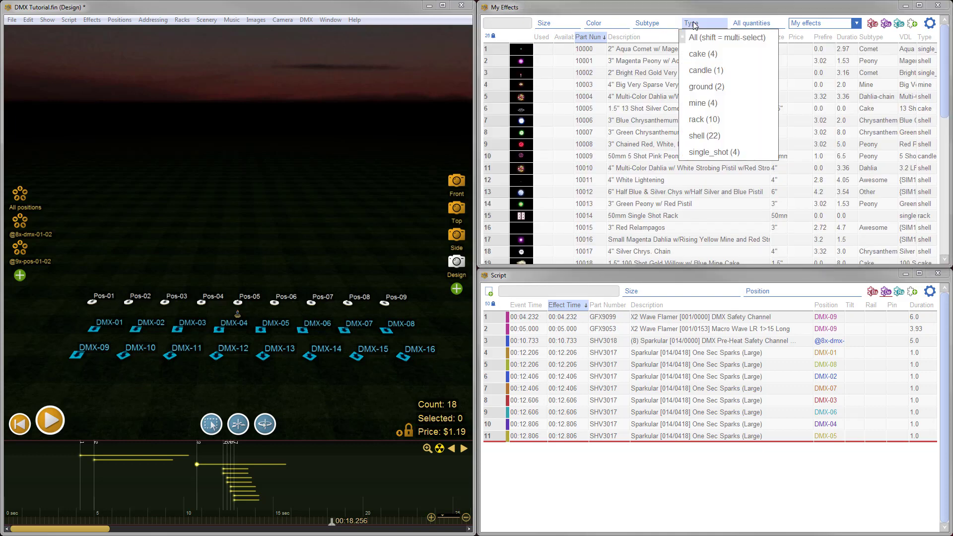
left_click(725, 152)
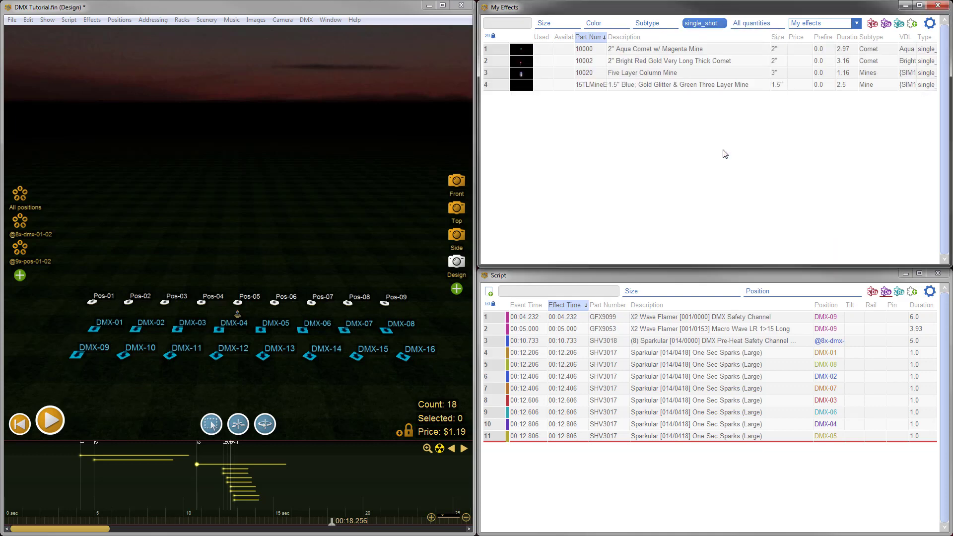
double_click(523, 75)
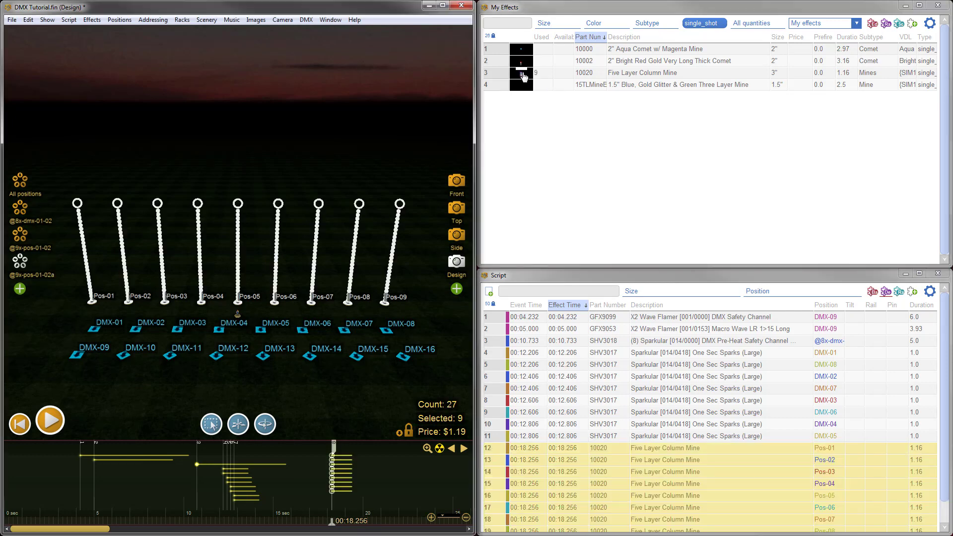
Step: Play the show from the start of the column mines to preview them, stopping at about 19.7 seconds
left_click(340, 515)
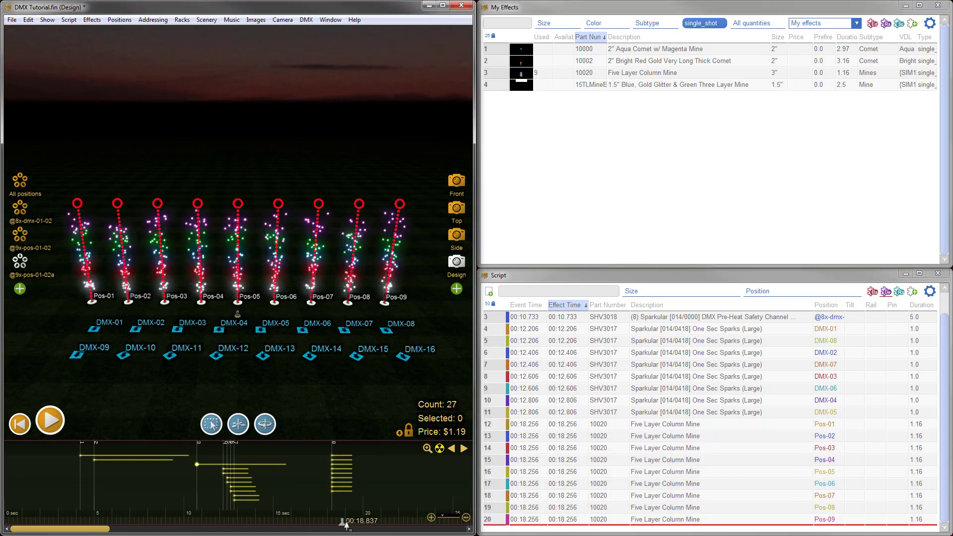
left_click_drag(340, 523, 331, 521)
key("space")
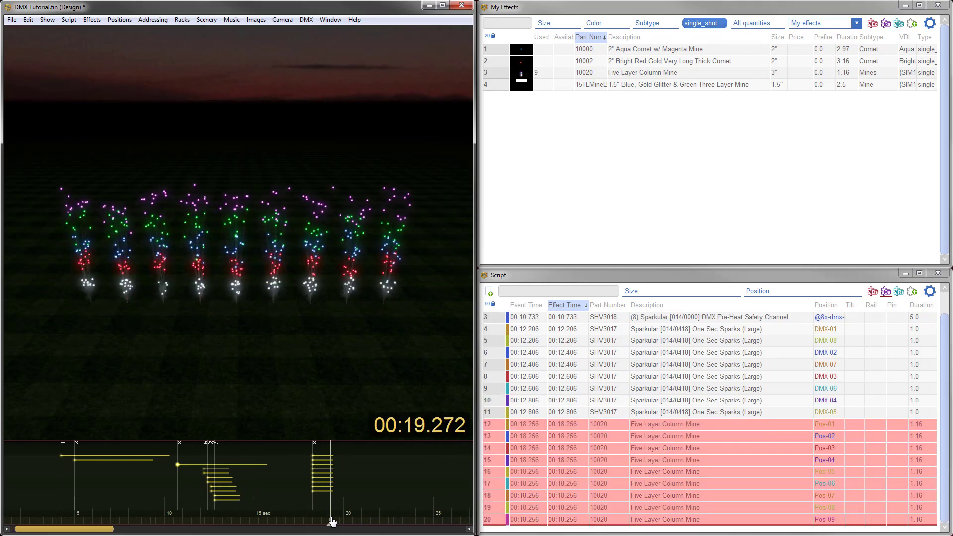
key("space")
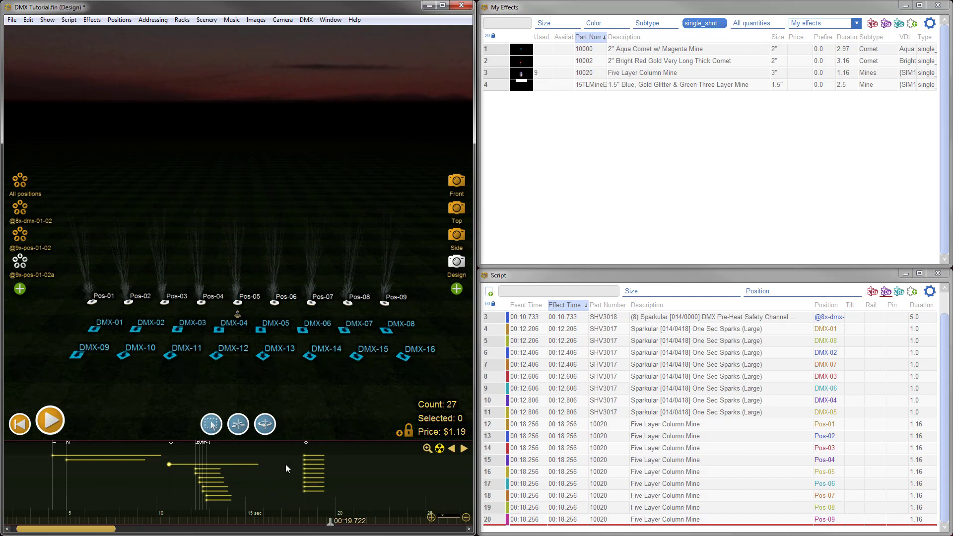
Step: Address the show for fireTEK with fireTEK v4.0 M64 12 Columns modules, sorted by Position and Event Time, each module restricted to a single Position
key("alt+a")
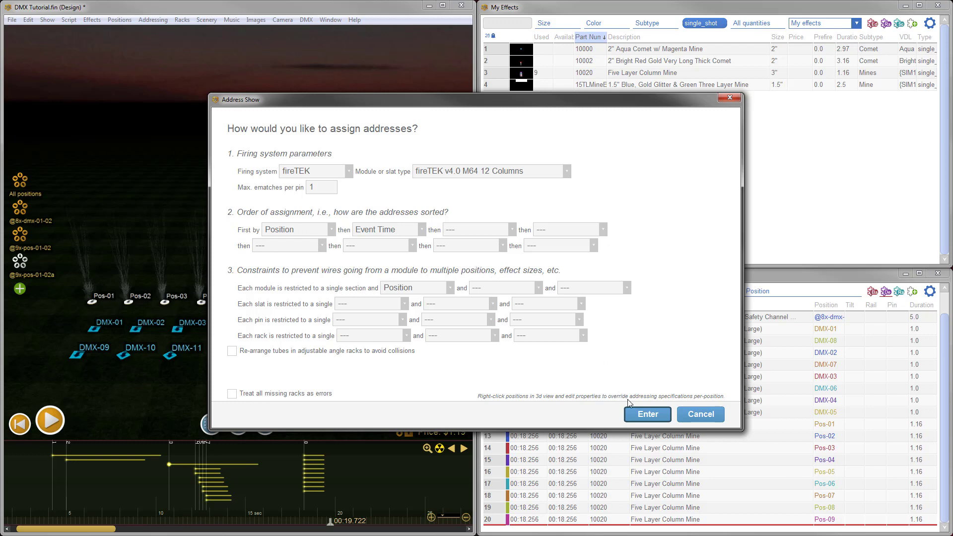
left_click(645, 414)
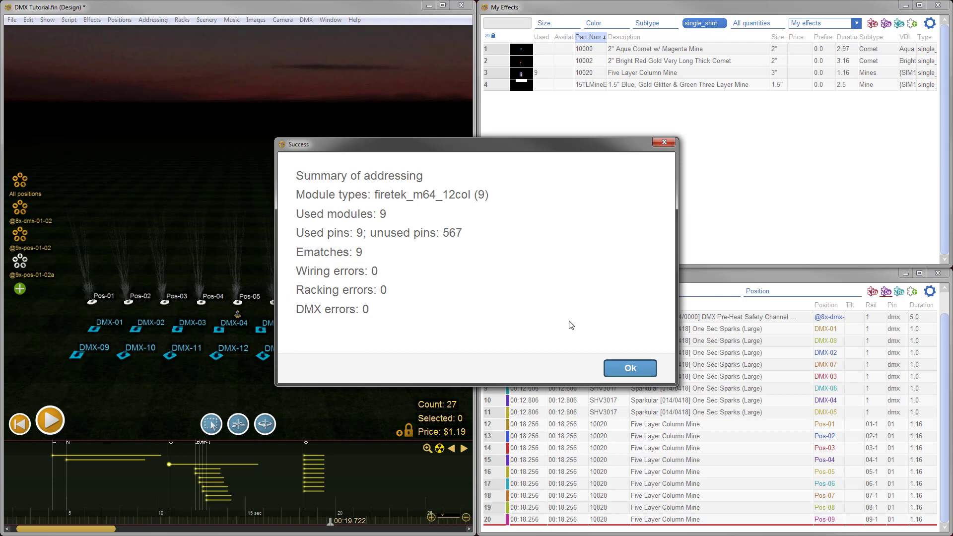
left_click(630, 369)
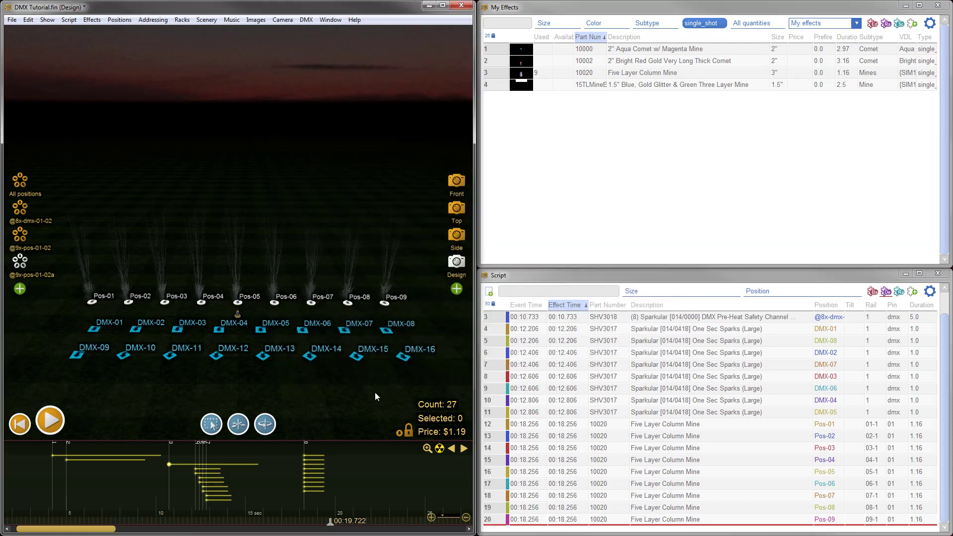
Step: Export the fireTEK firing system script as DMX Tutorial.csv in the DMX Tutorial folder, replacing the existing file
left_click(11, 21)
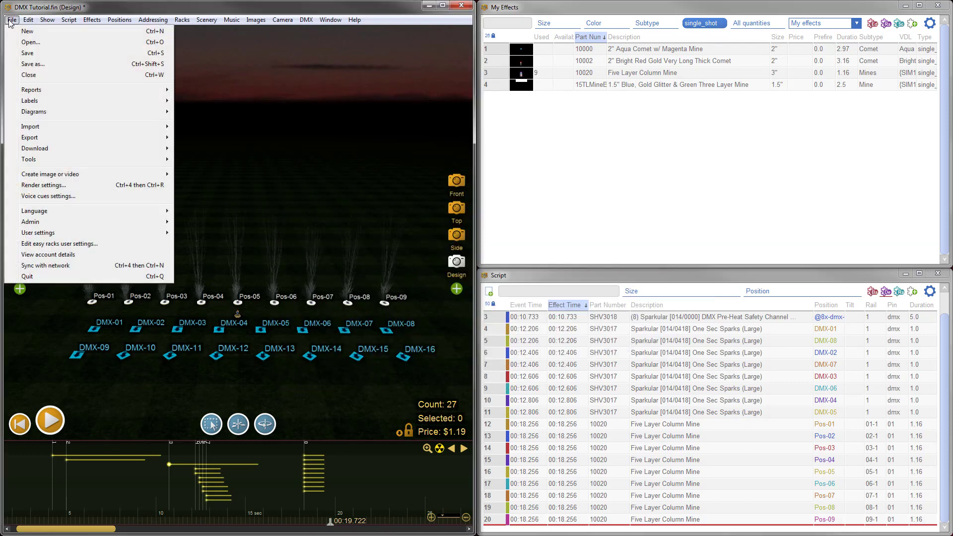
mouse_move(74, 137)
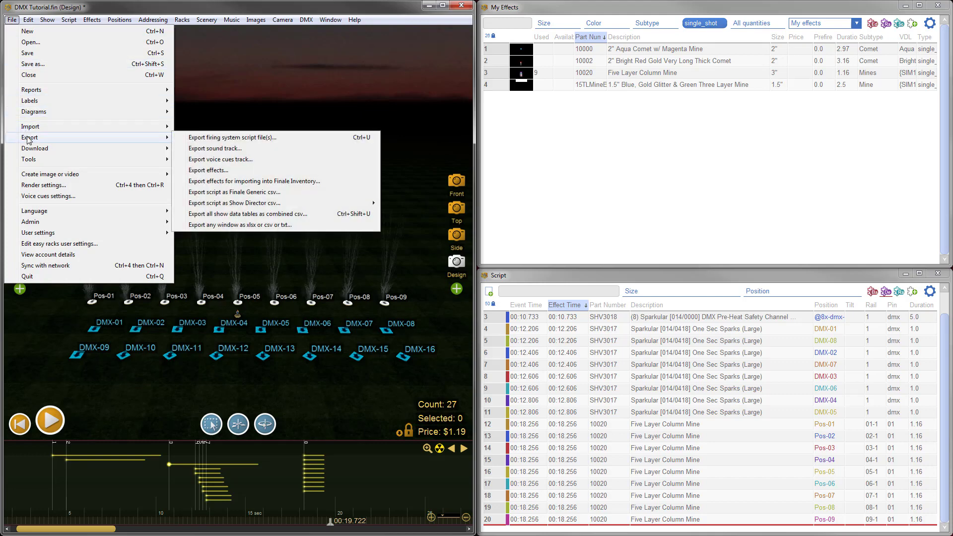
left_click(256, 141)
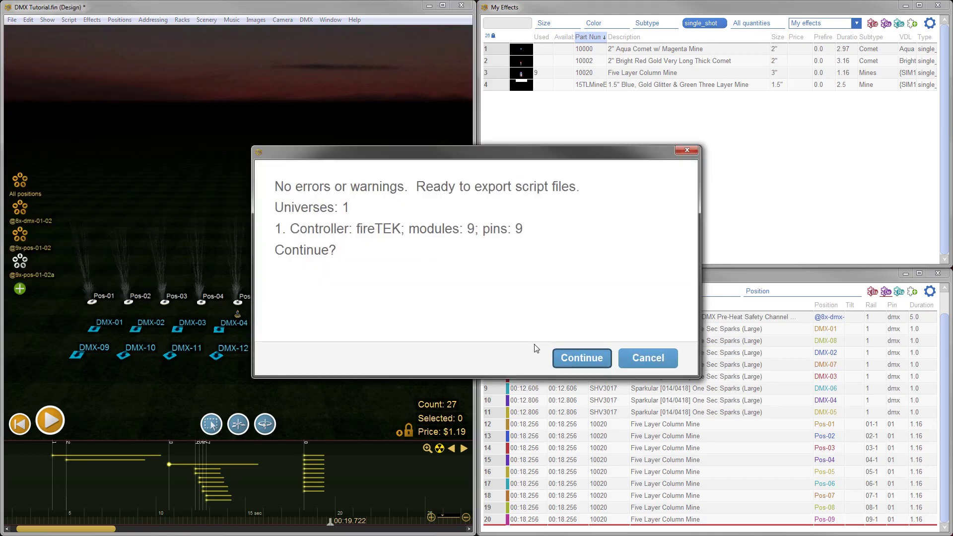
left_click(575, 362)
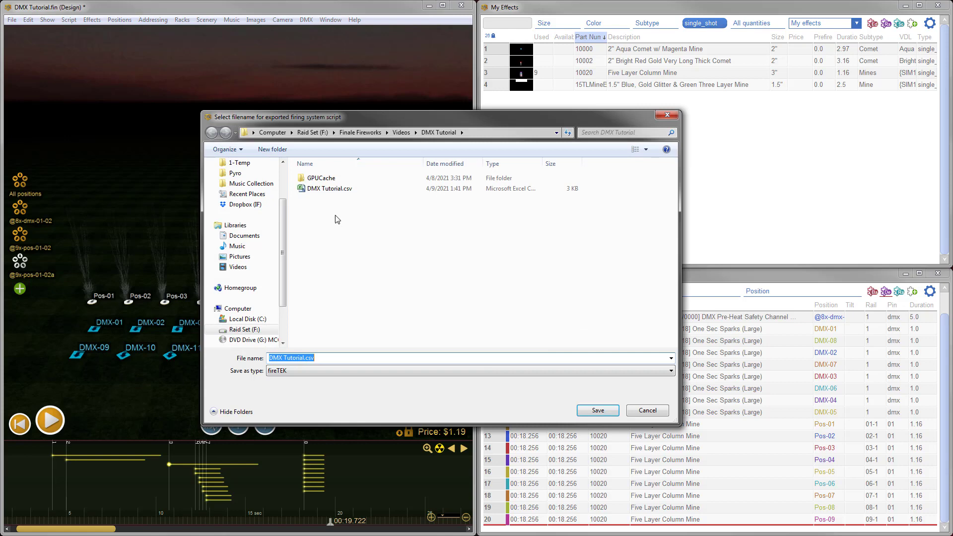
left_click(333, 190)
left_click(588, 415)
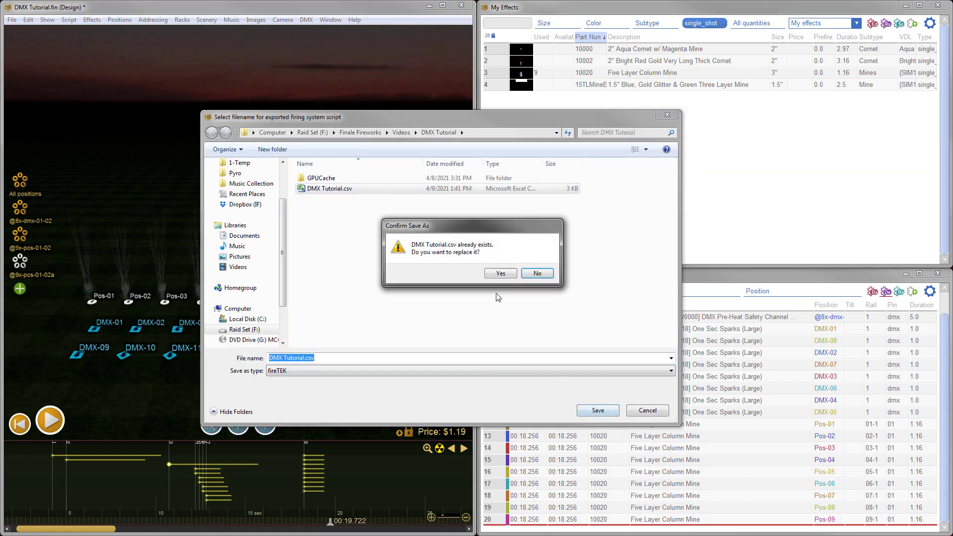
left_click(499, 274)
Step: Open the exported DMX Tutorial.csv in Excel and fit all column widths to their contents
left_click(587, 364)
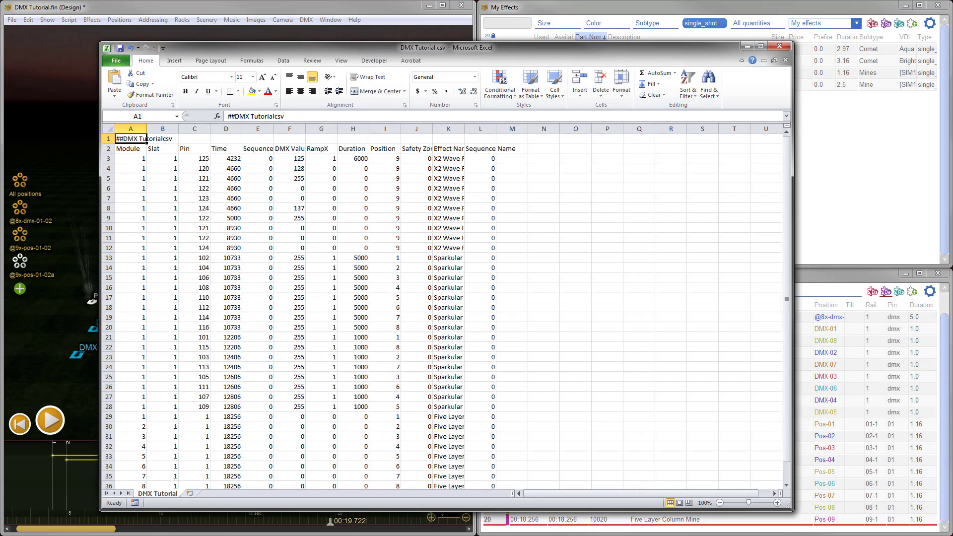
left_click(108, 130)
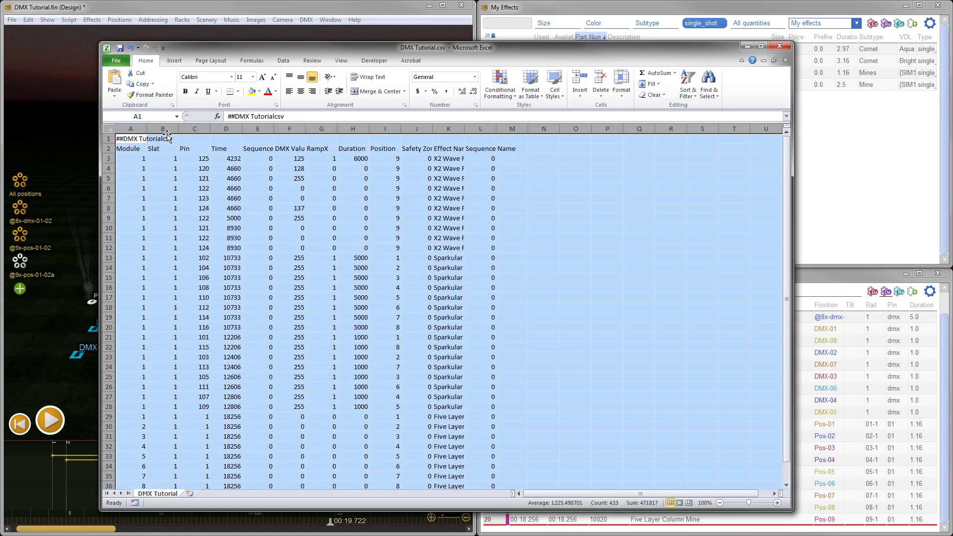
double_click(146, 129)
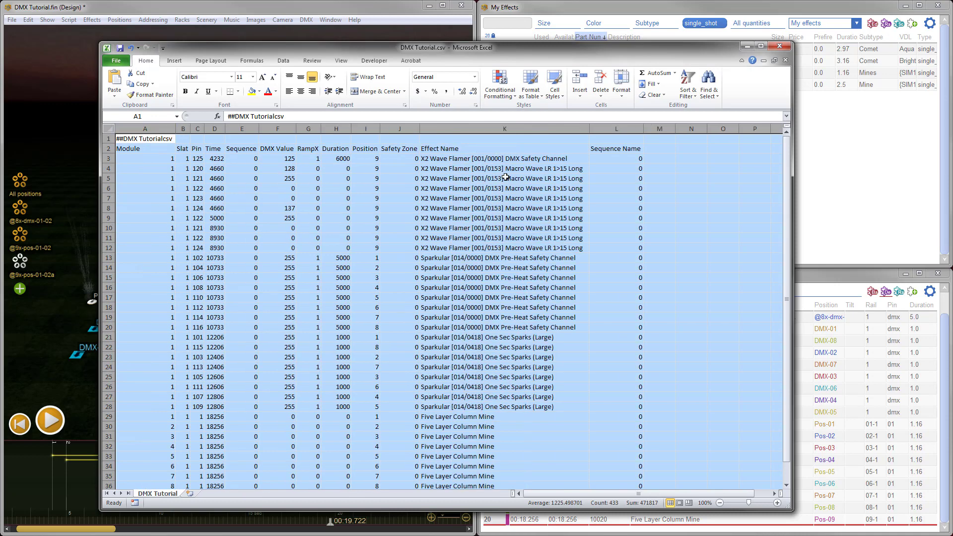
Step: Examine the exported rows, first the X2 Wave Flamer and Sparkular DMX events, then the Five Layer Column Mine events
left_click(495, 137)
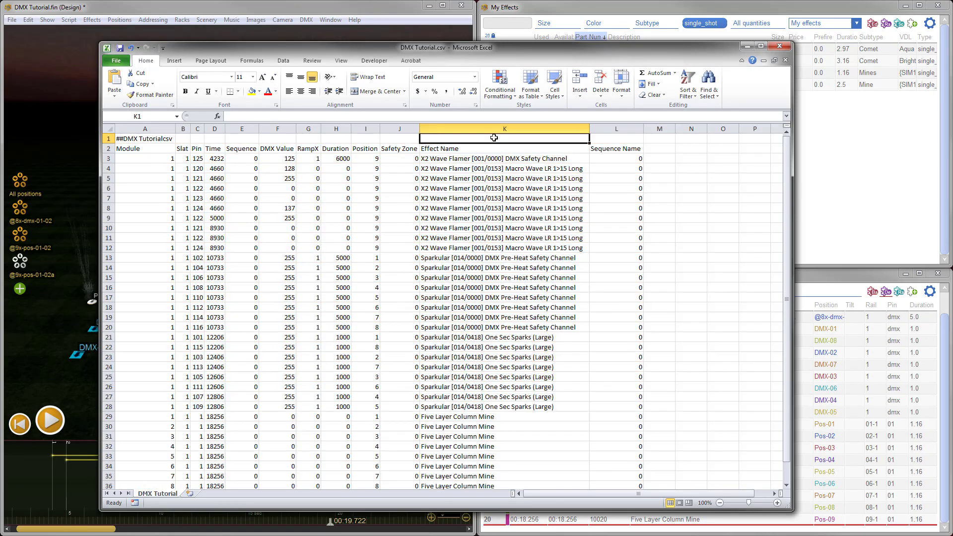
left_click(107, 159)
left_click_drag(107, 158, 111, 407)
scroll(193, 385, "down", 2)
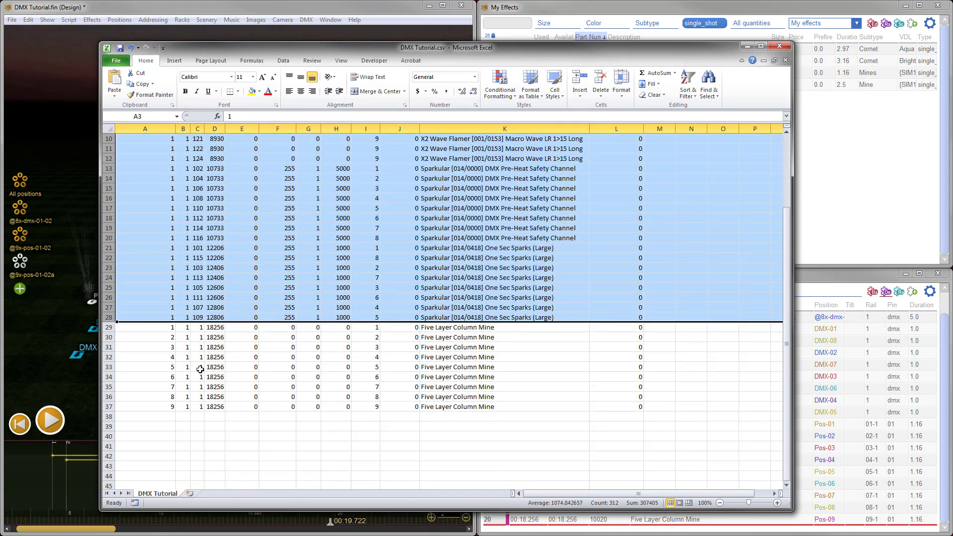
left_click_drag(110, 328, 119, 406)
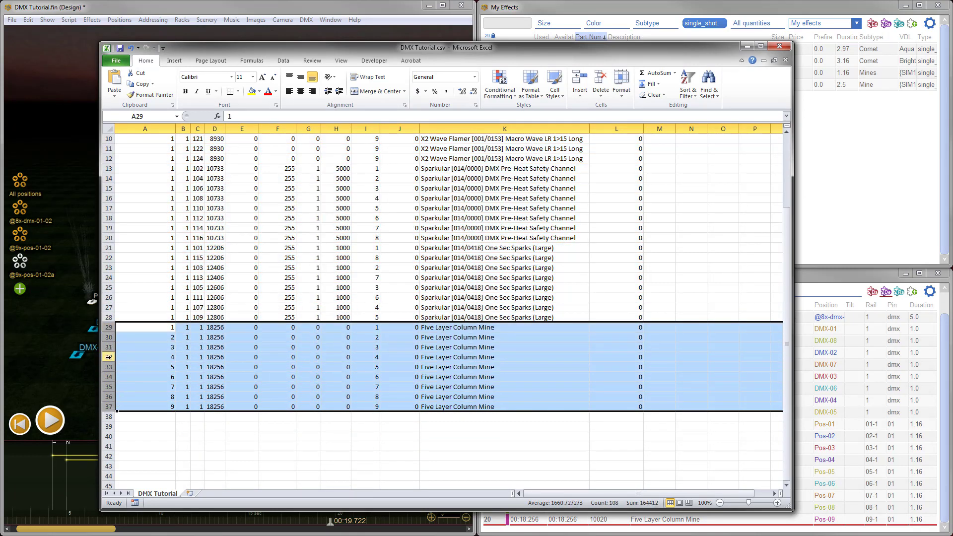
left_click(108, 347)
Step: Minimize the spreadsheet and delete the grouped Sparkular DMX Pre-Heat Safety Channel event from the show in Finale 3D
left_click(748, 48)
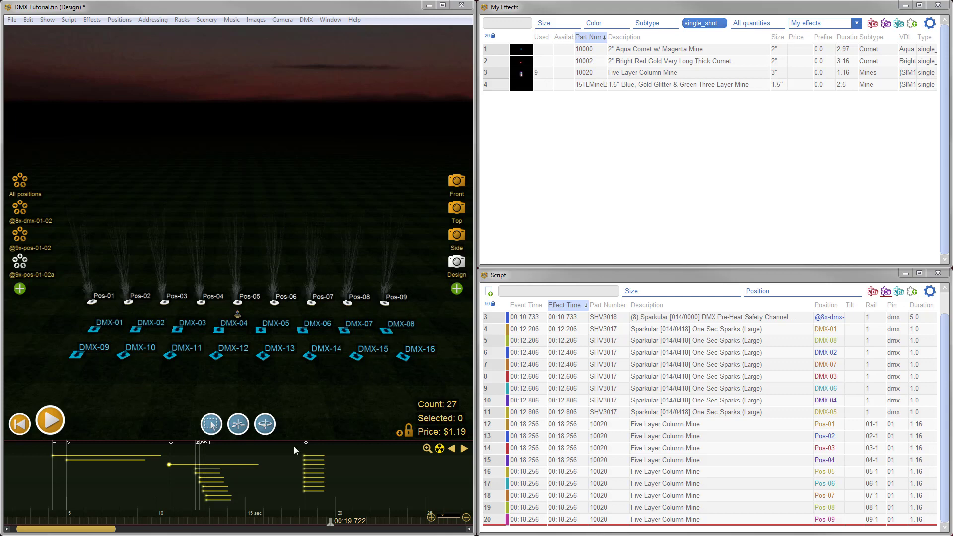
left_click(182, 466)
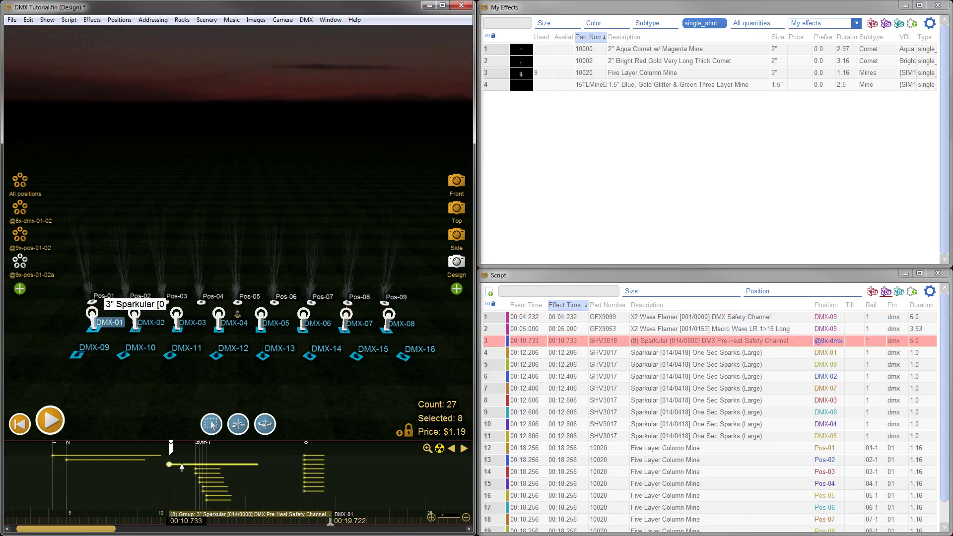
key("Delete")
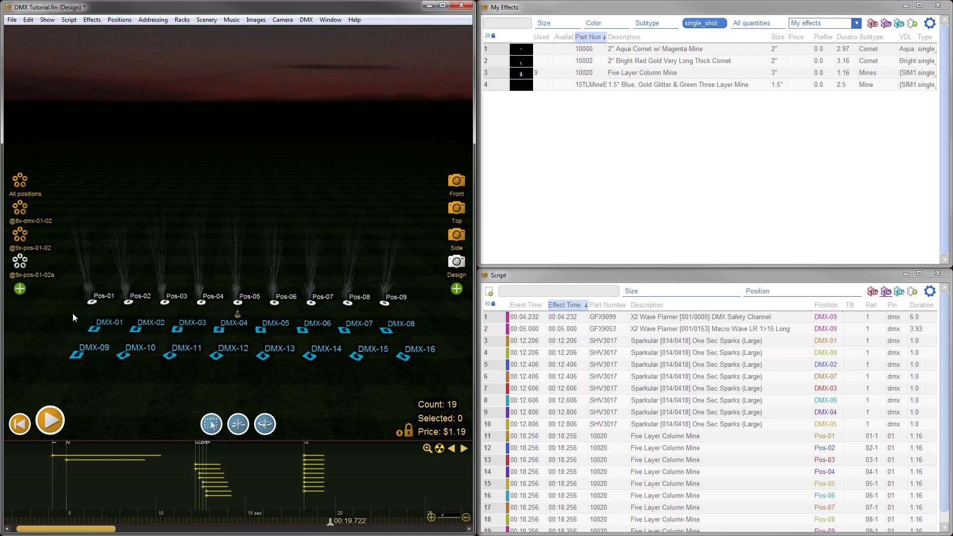
Step: Change the fixtures at DMX-01 through DMX-08 to Galaxis [002] G-Flame and convert their effects, leaving Exact match only off
left_click_drag(67, 309, 416, 339)
right_click(388, 331)
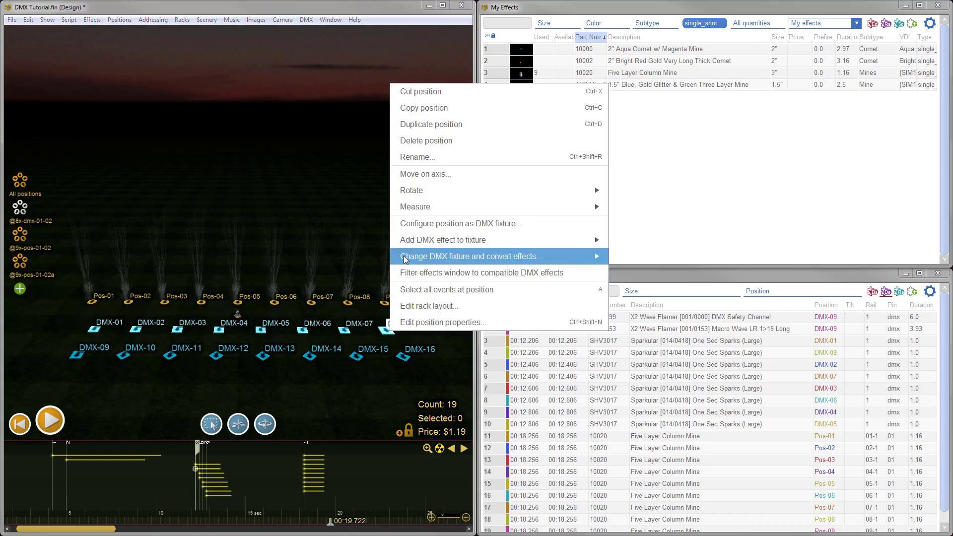
mouse_move(405, 257)
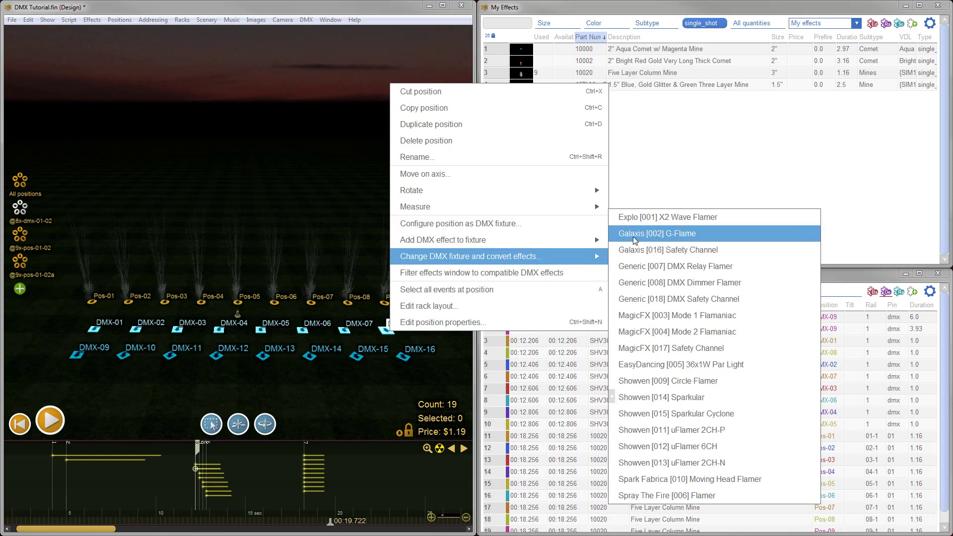
left_click(660, 235)
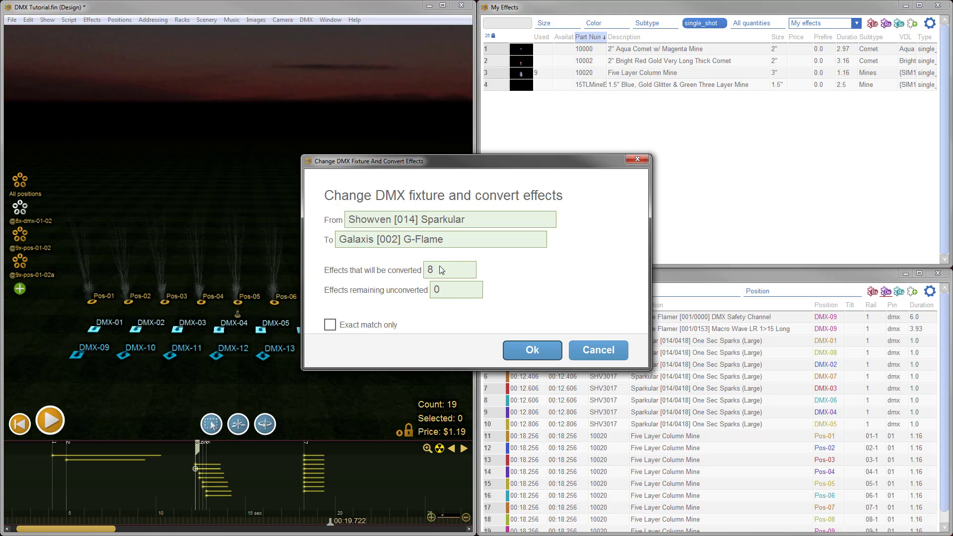
left_click(336, 328)
left_click(329, 328)
left_click(539, 357)
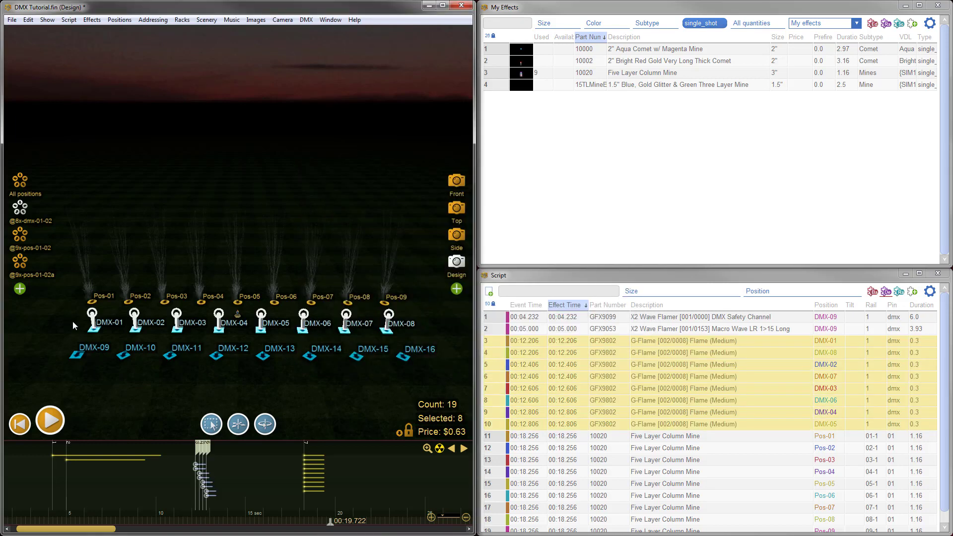
Step: Play the show from about 11.8 seconds to preview the converted G-Flame effects, and stop playback
left_click(182, 479)
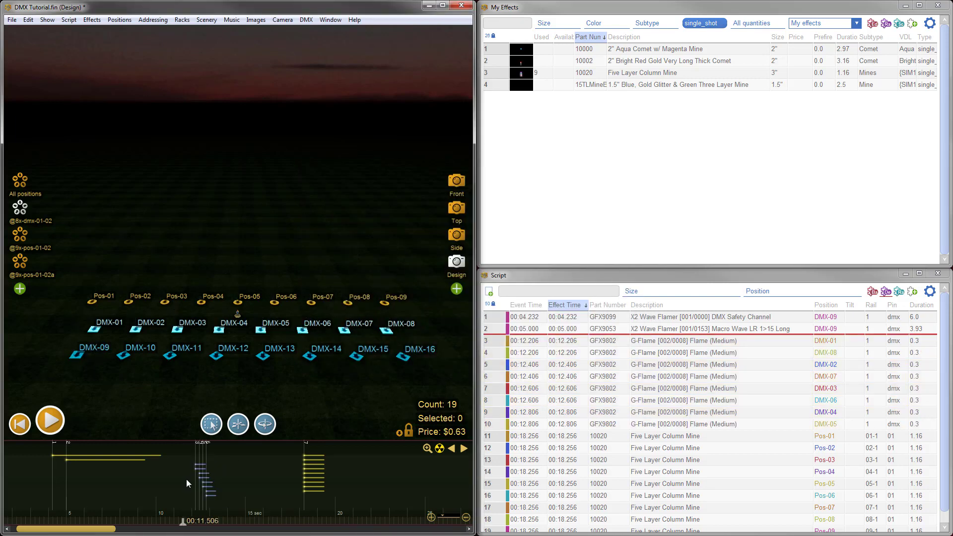
left_click(186, 479)
key("space")
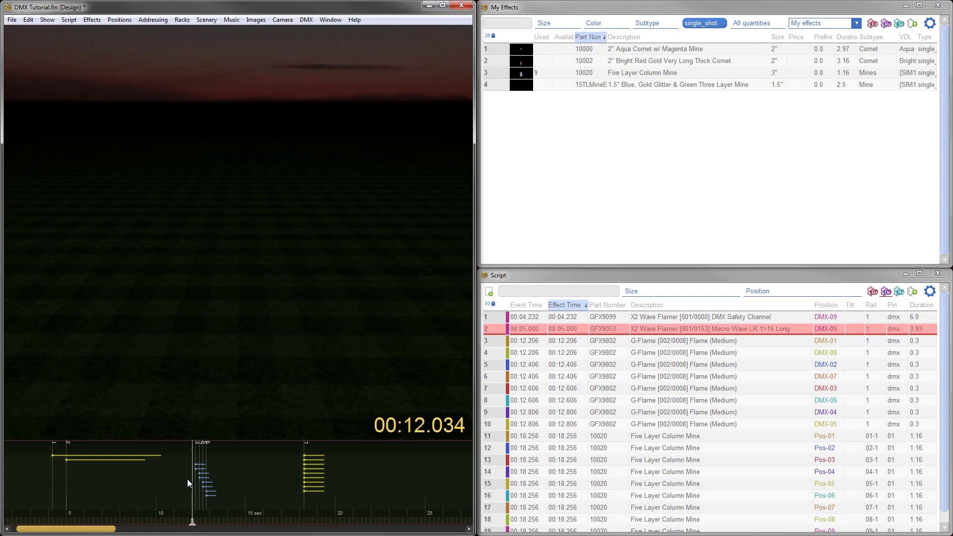
key("space")
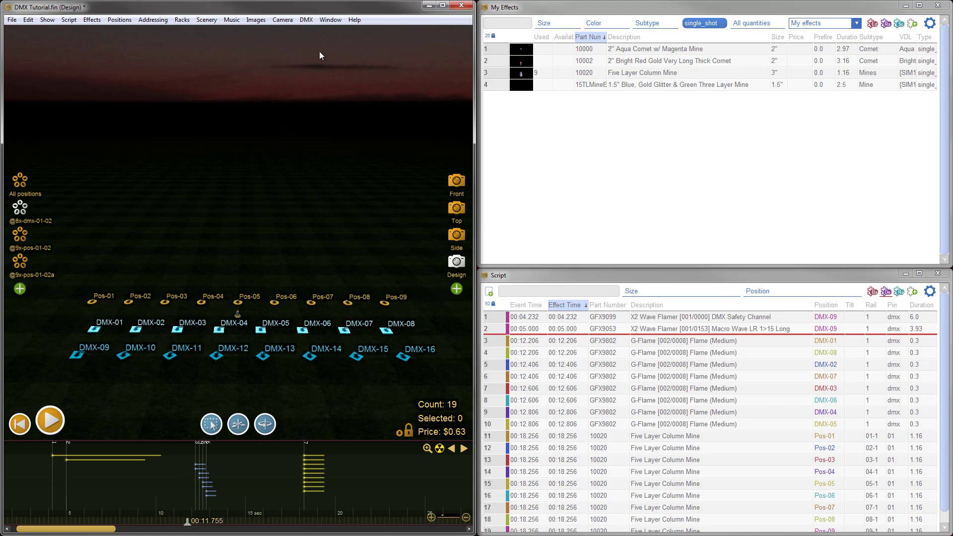
Step: Open the Positions window, enlarge it to check the DMX channel bases and ranges of DMX-01 through DMX-08, and close it
left_click(326, 20)
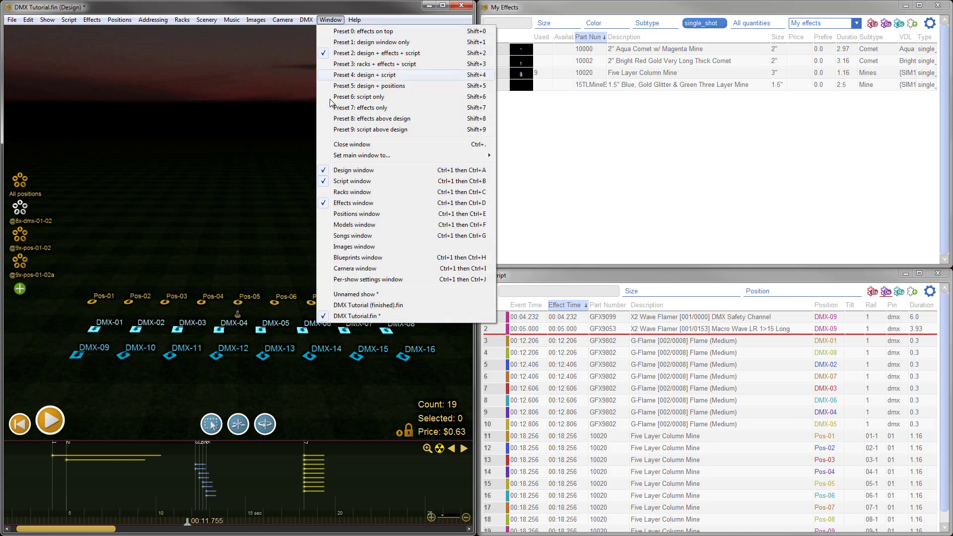
left_click(358, 215)
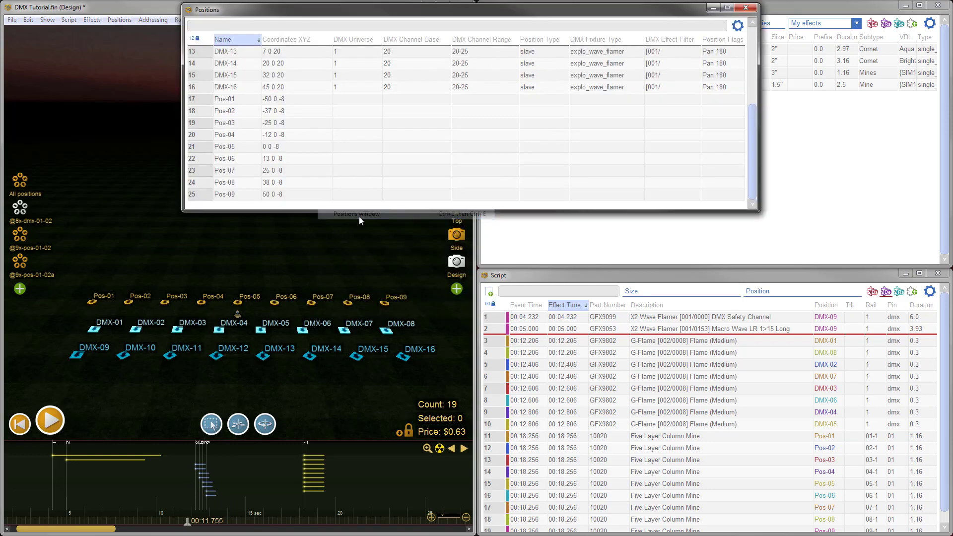
left_click_drag(758, 211, 764, 180)
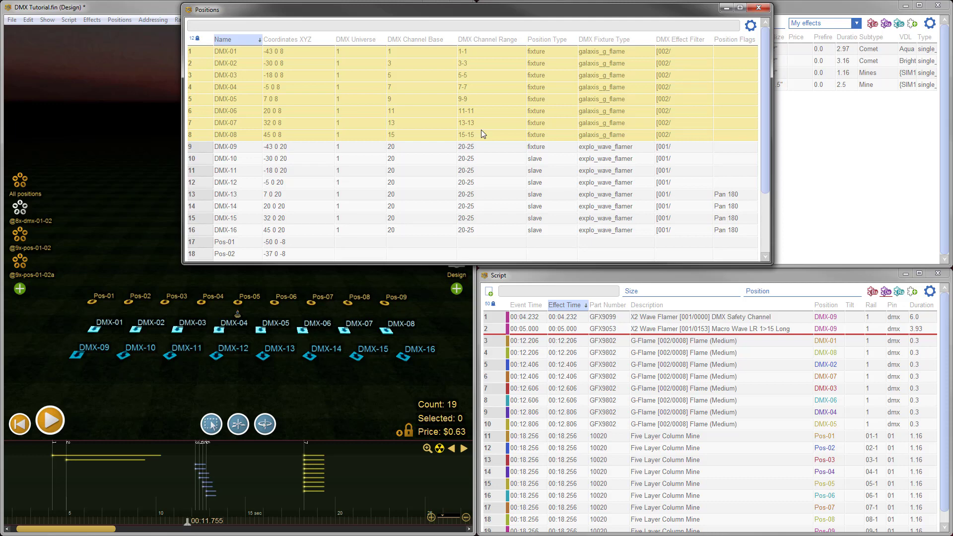
left_click(756, 8)
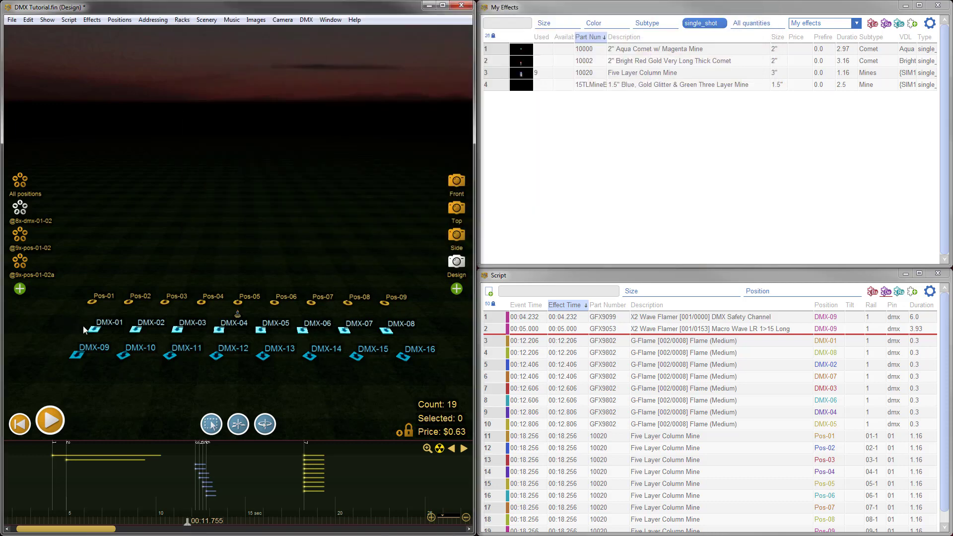
Step: Reconfigure the DMX-01 through DMX-08 fixtures with auto-assigned DMX channel ranges
right_click(387, 334)
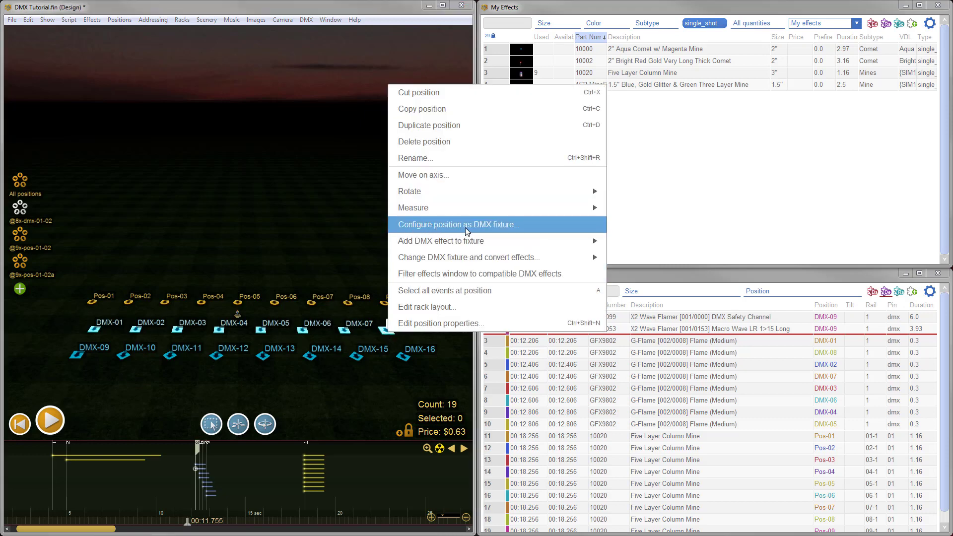
left_click(431, 224)
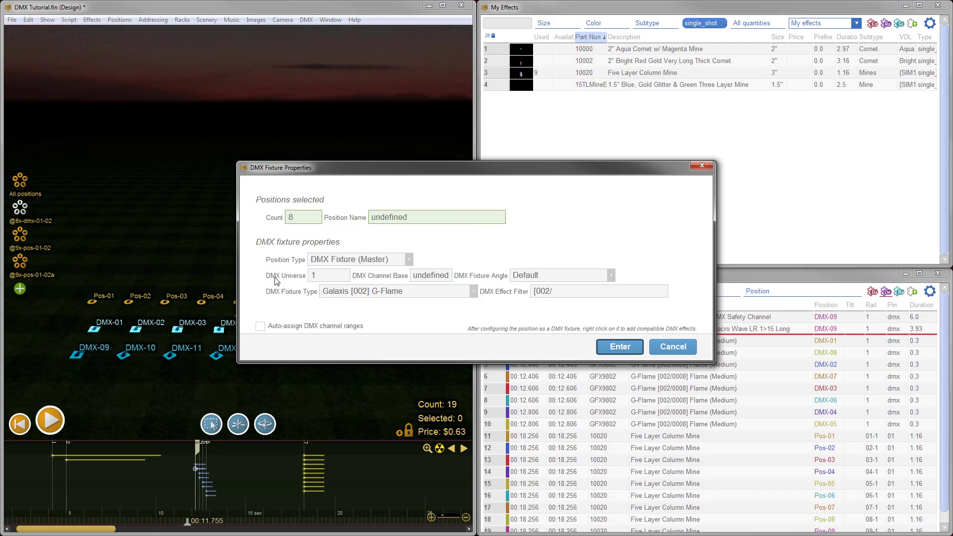
left_click(304, 331)
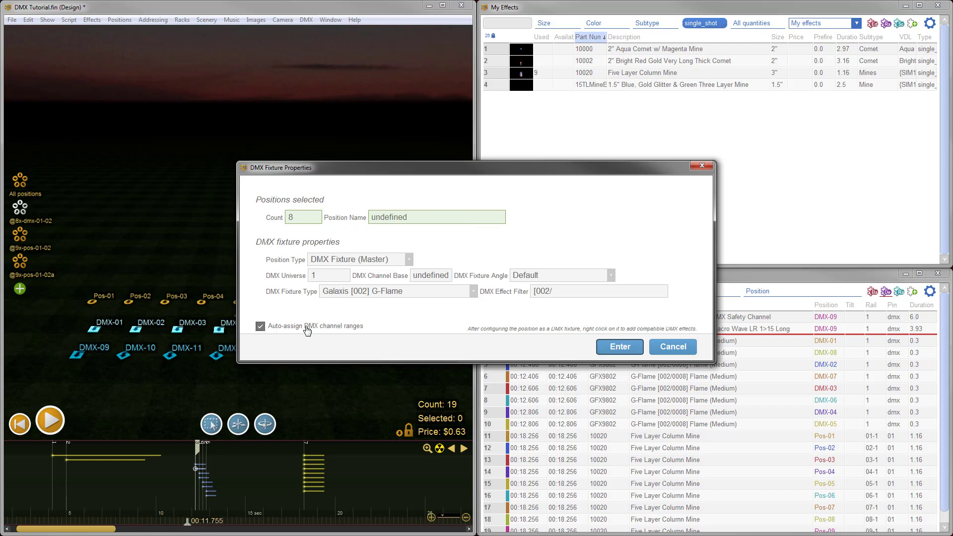
left_click(620, 346)
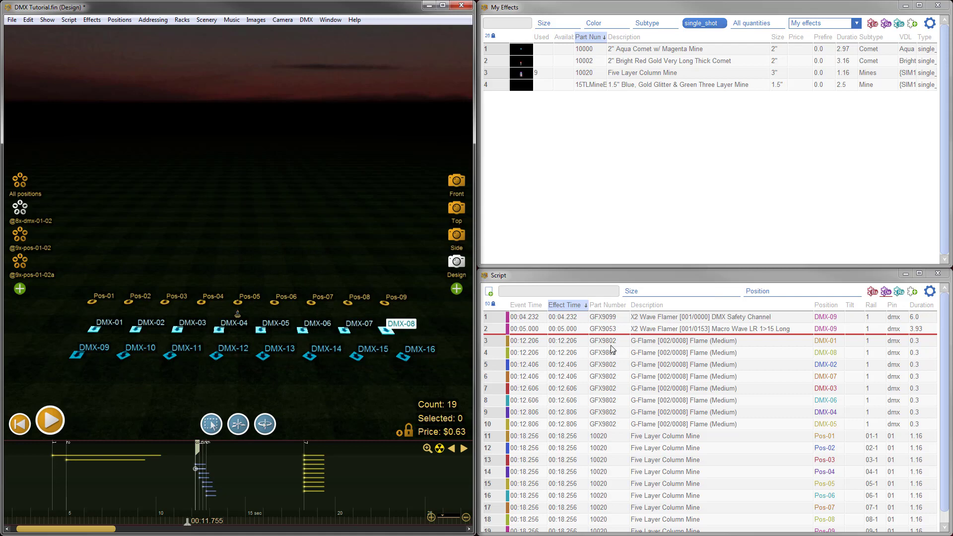
Step: Recheck the newly assigned channel ranges of the G-Flame fixtures in the Positions window and close it
left_click(324, 19)
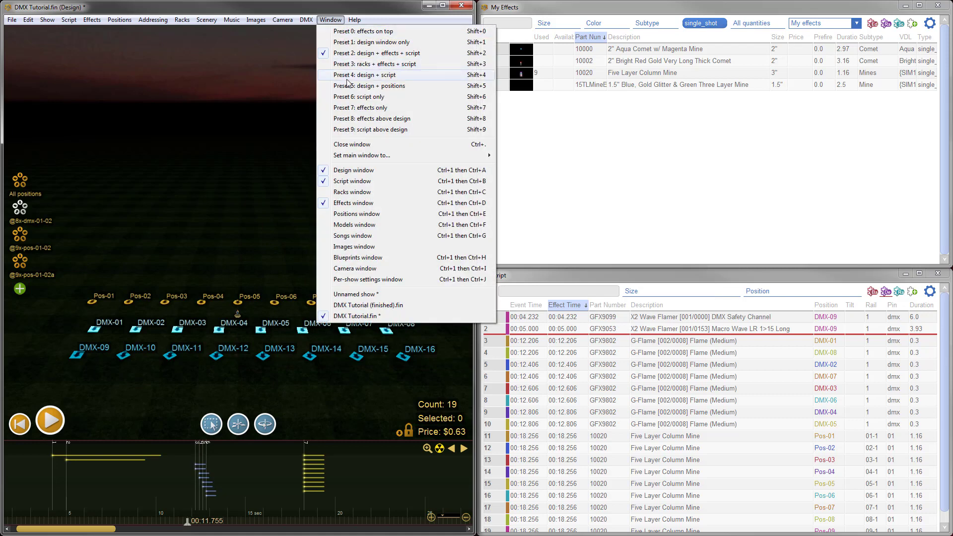
left_click(374, 215)
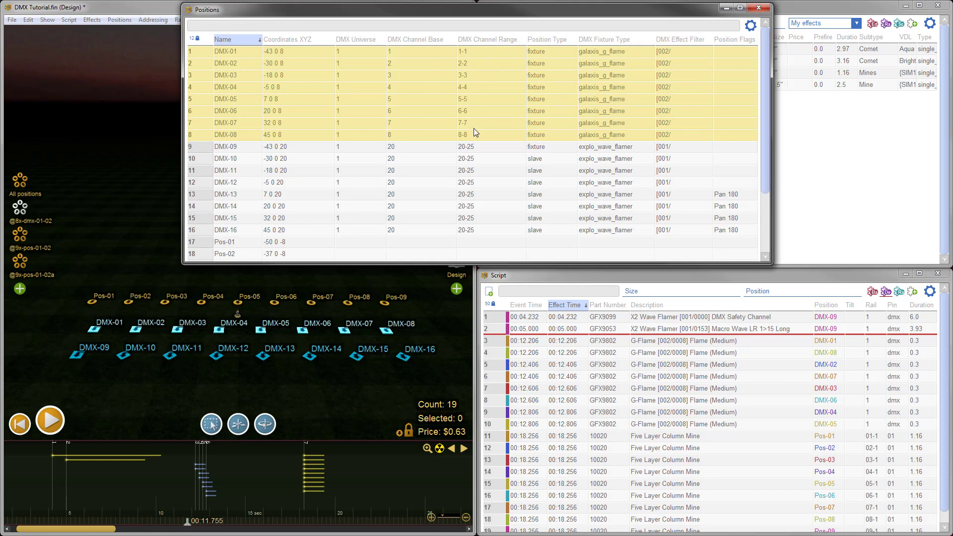
left_click(763, 8)
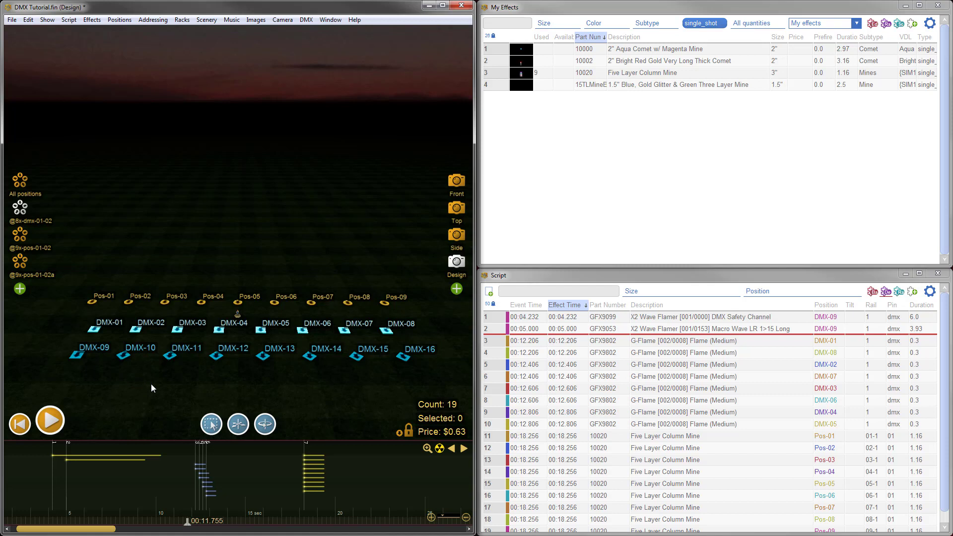
Step: Add a new position, unlock positions to move it in front of DMX-09 at about 31 m depth, and relock positions
key("ctrl+p")
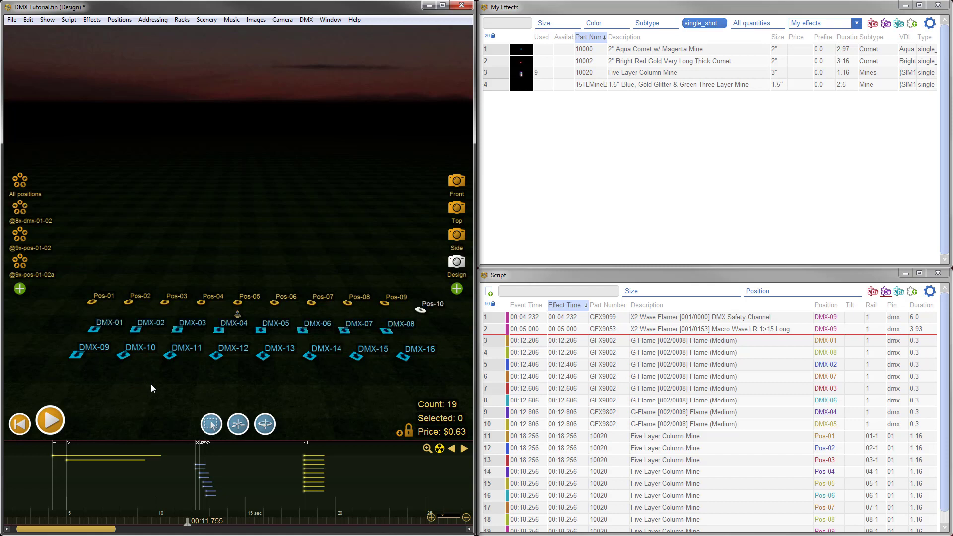
left_click(407, 430)
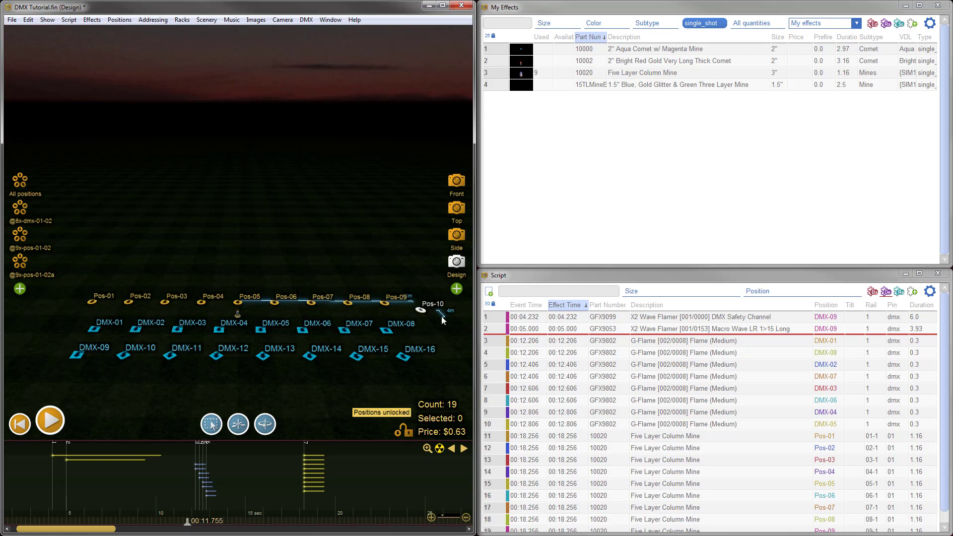
left_click_drag(423, 312, 92, 387)
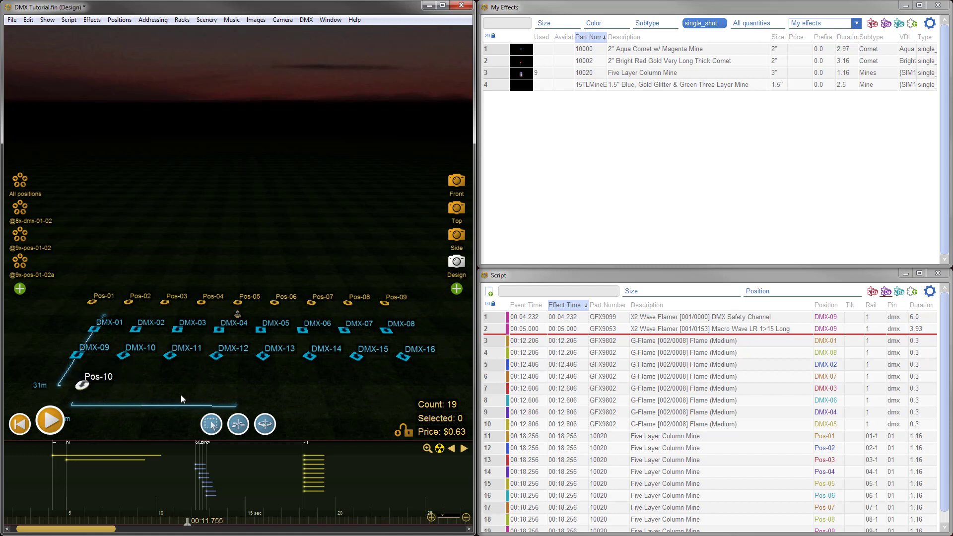
left_click(408, 434)
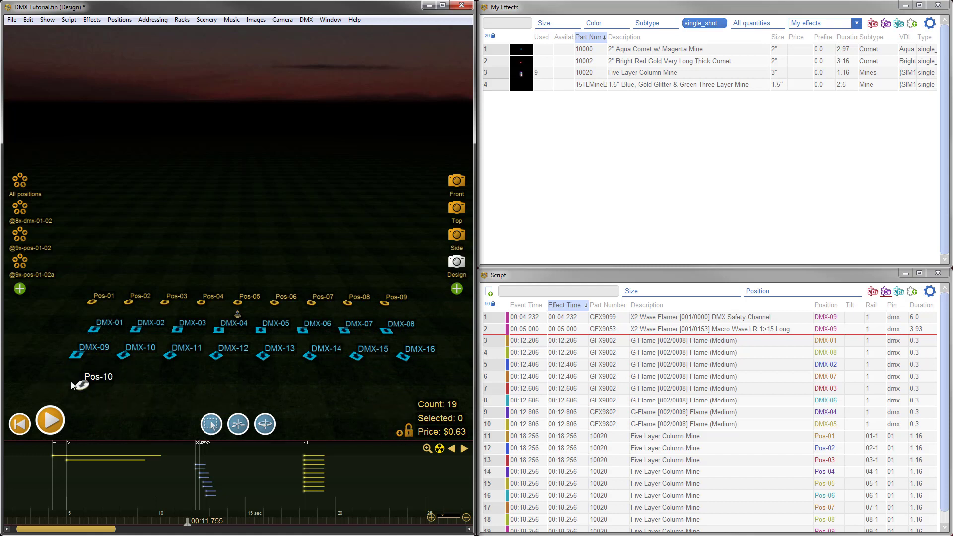
Step: Rename the new position in front of DMX-09 as G-Flame Safety
right_click(83, 386)
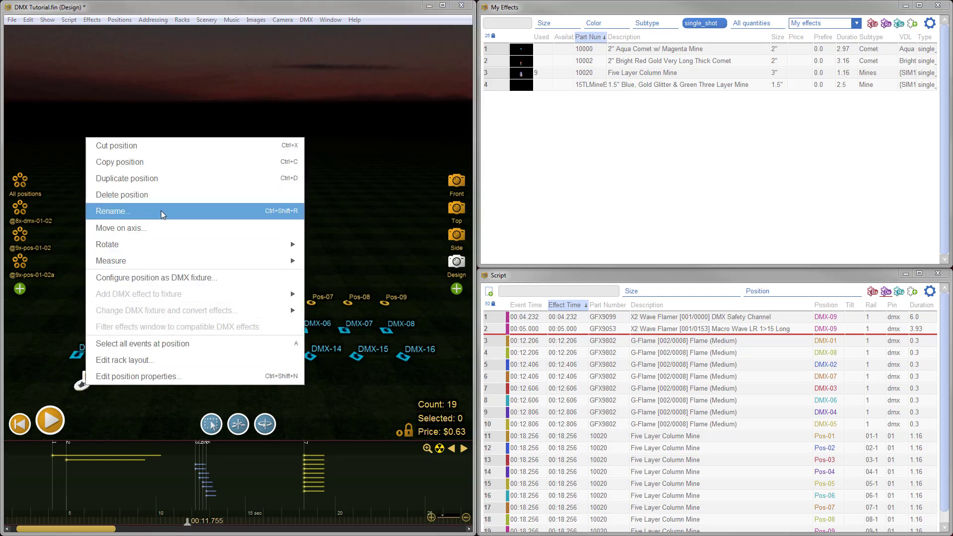
left_click(161, 210)
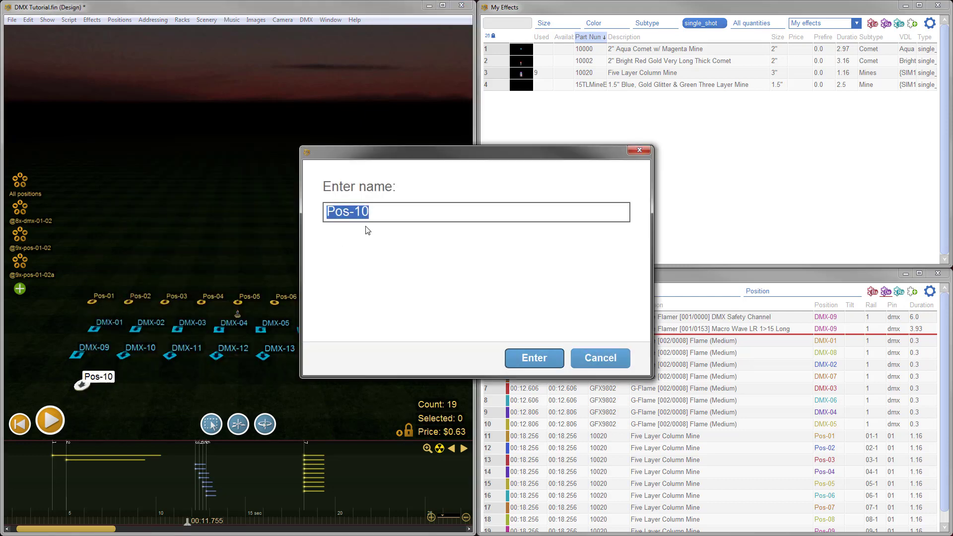
type("G-Flam")
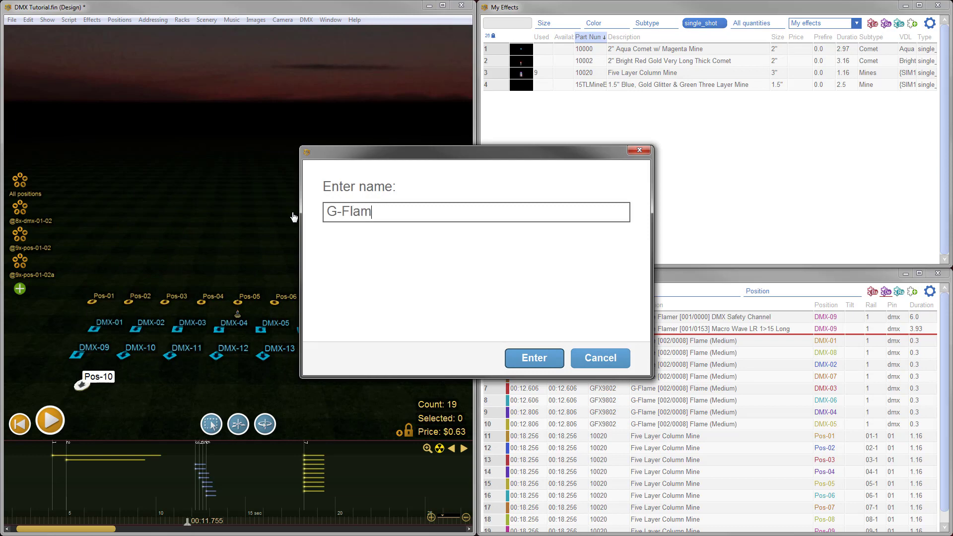
type("e Safety")
left_click(534, 358)
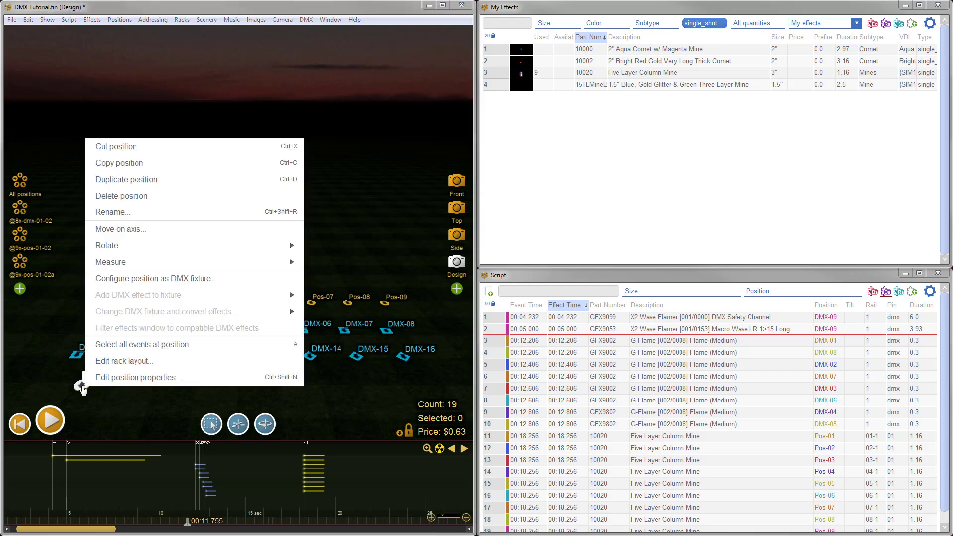
Step: Configure the G-Flame Safety position as a DMX Fixture (Master), type Galaxis [016] Safety Channel, with DMX universe 1 and channel base 10
right_click(83, 386)
left_click(234, 276)
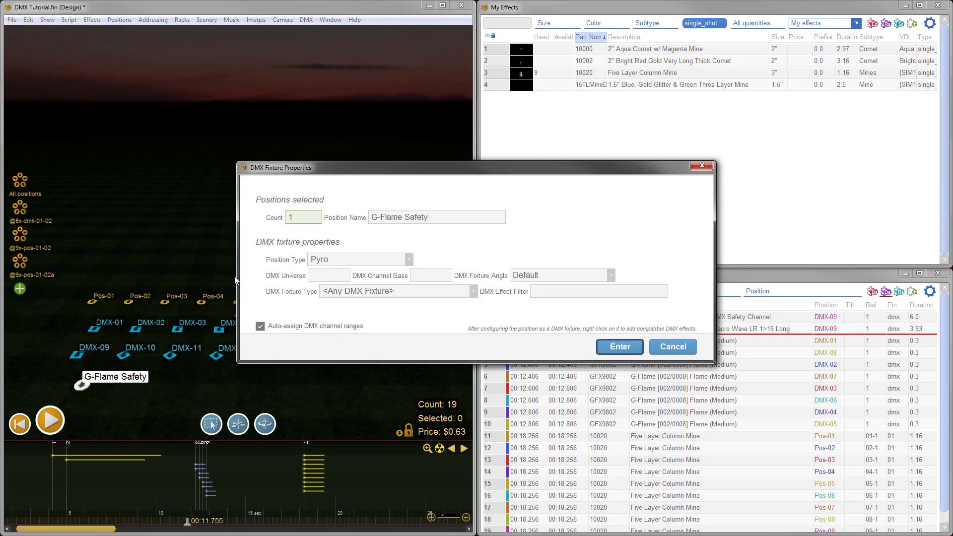
left_click(398, 264)
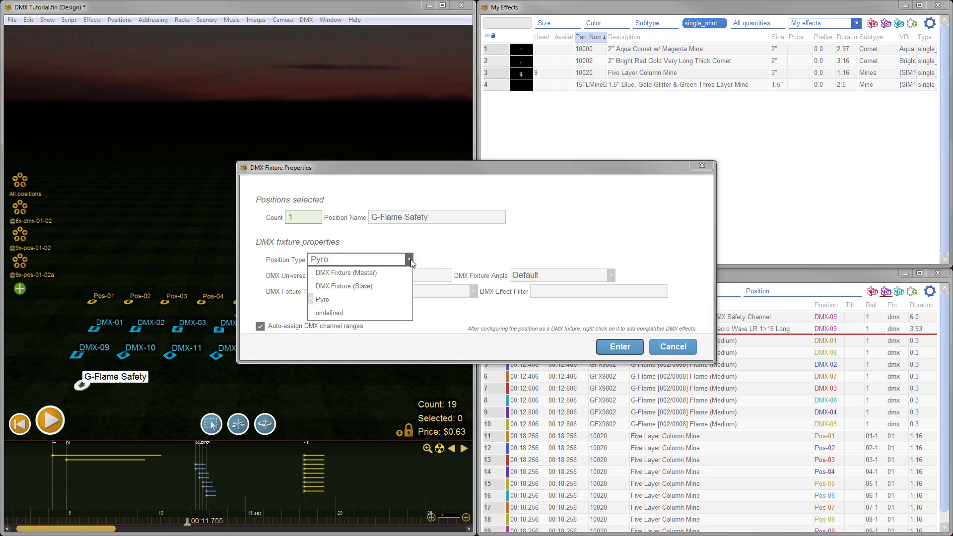
left_click(388, 277)
left_click(474, 292)
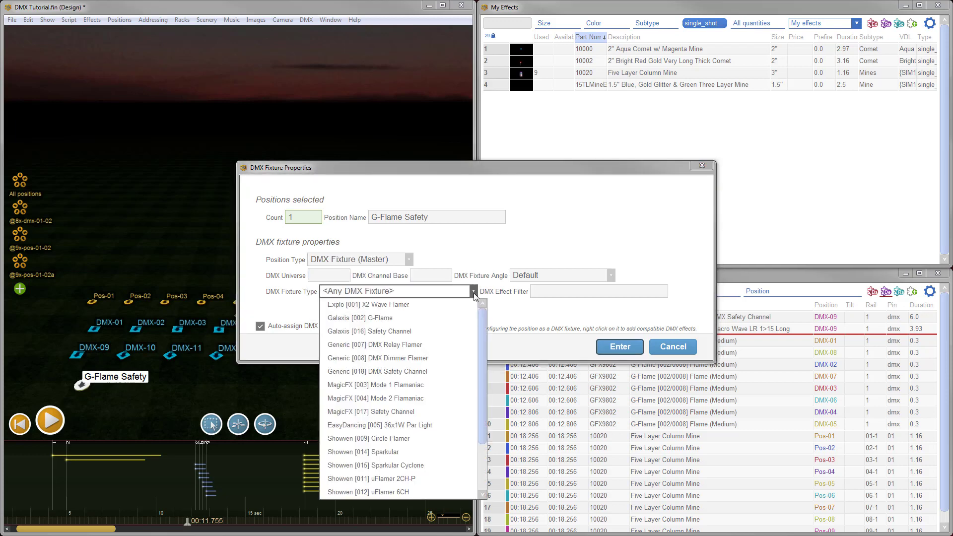
left_click(392, 331)
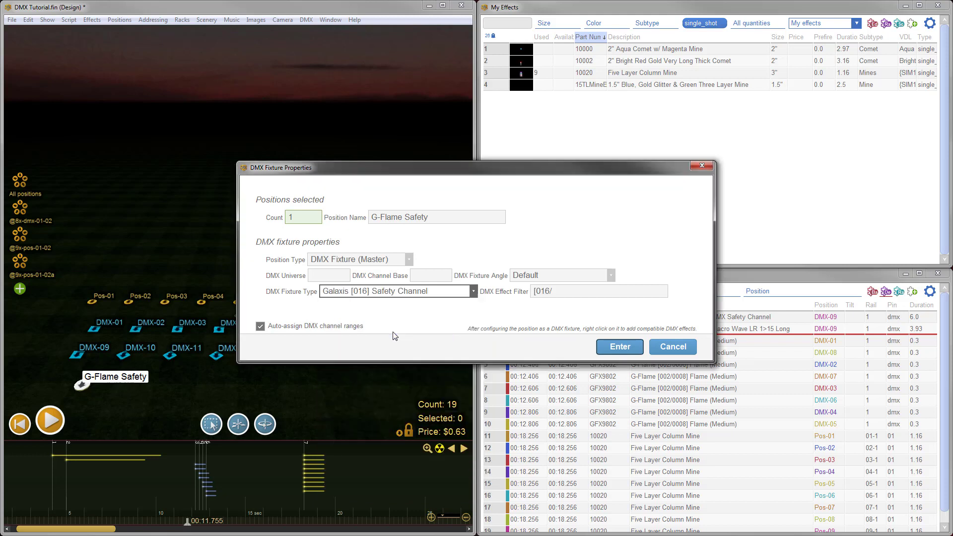
left_click(324, 274)
type("1")
left_click(426, 276)
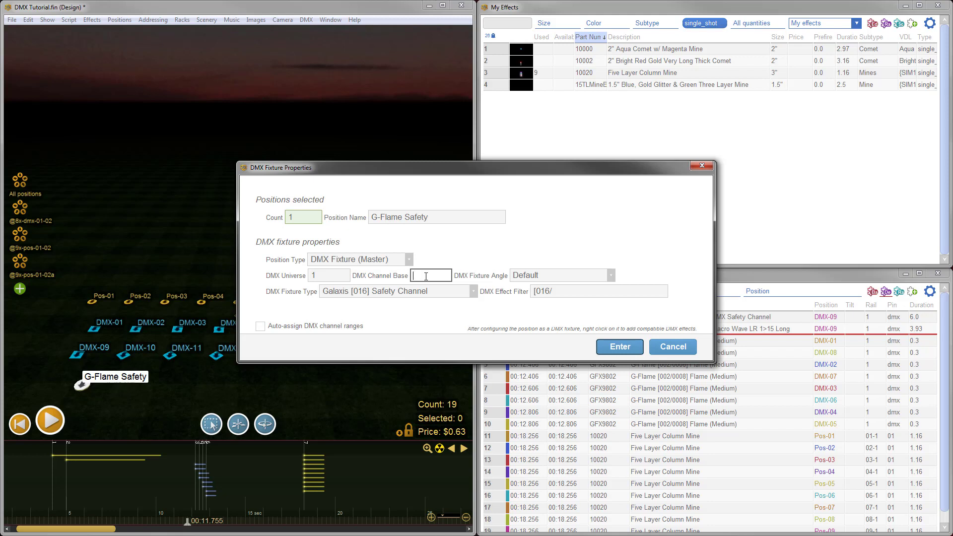
type("10")
left_click(619, 347)
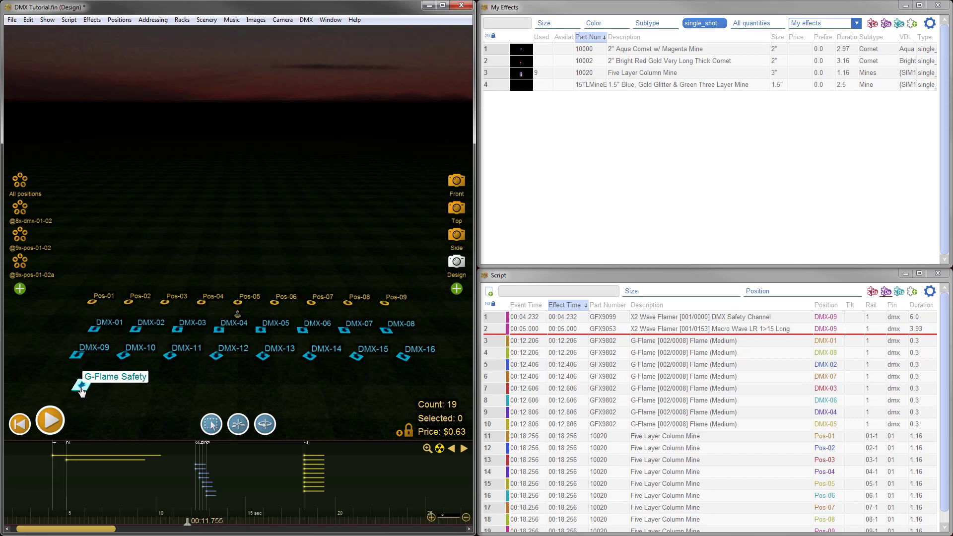
Step: Add the GFX9899 DMX Safety Channel effect to the G-Flame Safety fixture at about 11.37 s on the timeline
left_click_drag(188, 521, 182, 526)
right_click(83, 387)
mouse_move(141, 296)
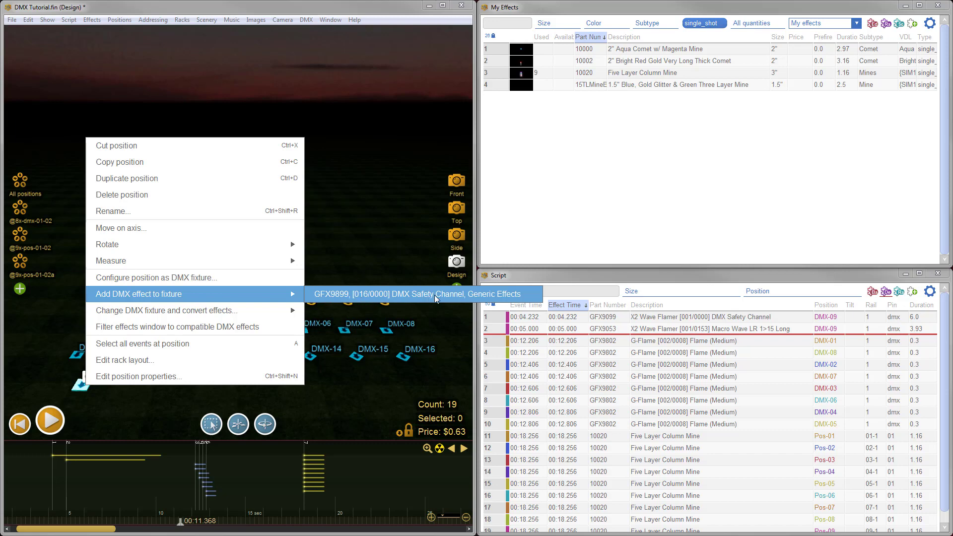
left_click(457, 296)
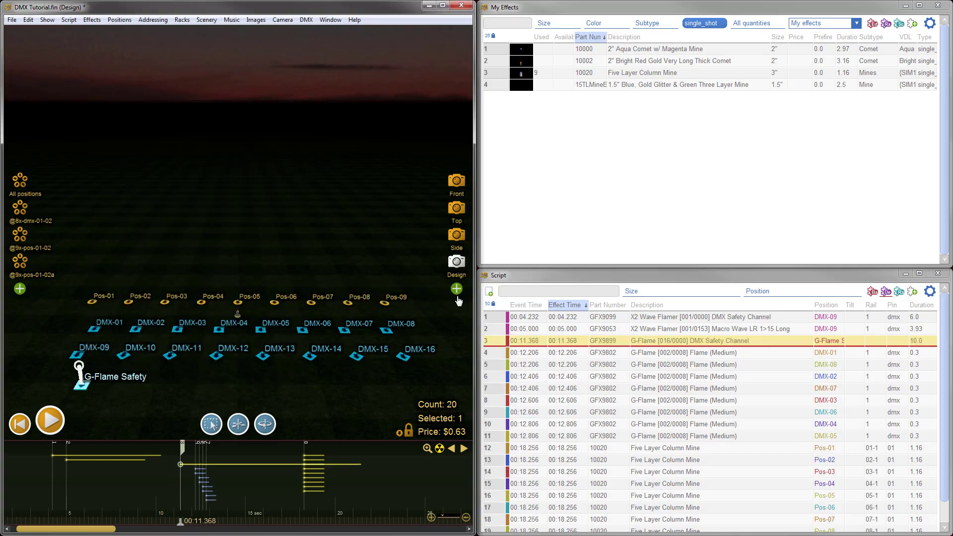
Step: Shift the G-Flame safety channel event to about 10.9 s, set its duration to 5 seconds, and deselect it
left_click_drag(259, 468, 251, 467)
left_click(927, 346)
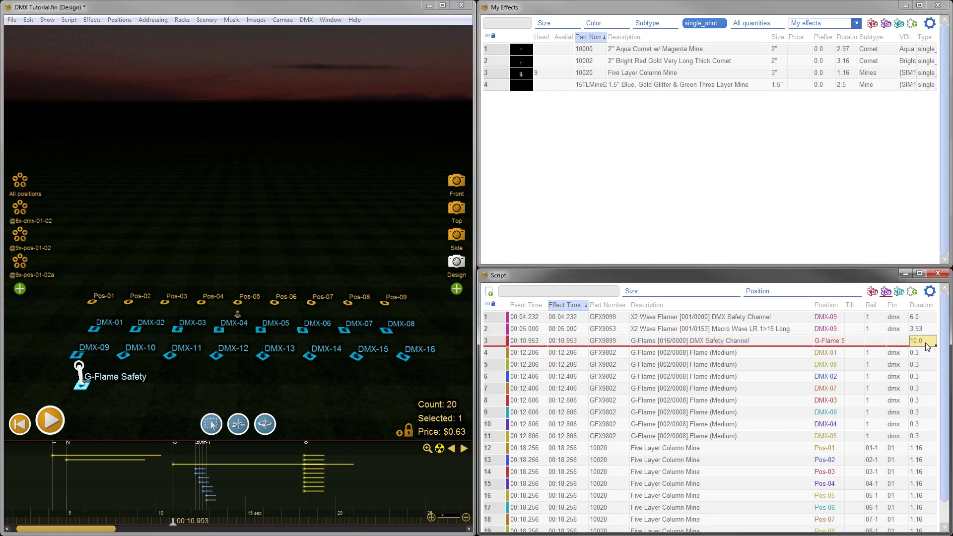
type("5")
key("Return")
left_click(202, 456)
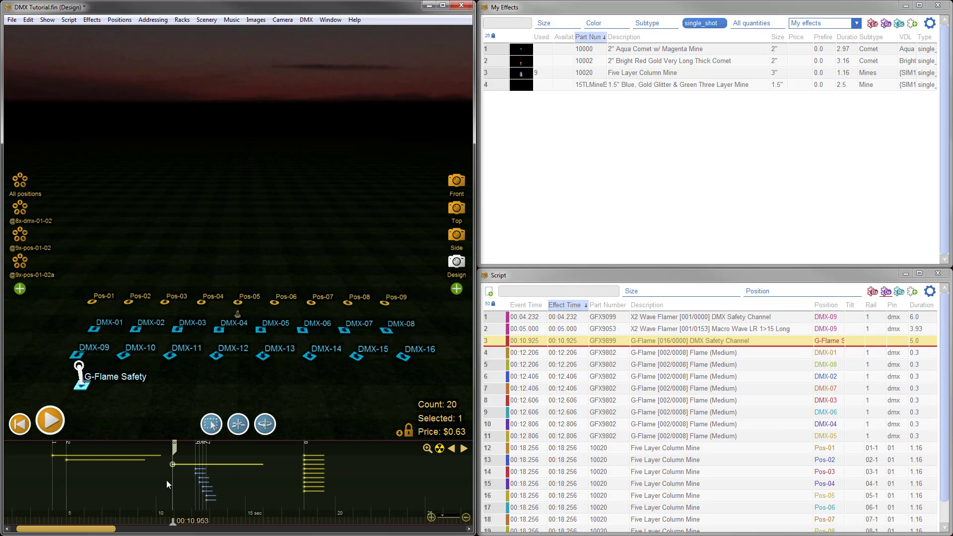
left_click(168, 401)
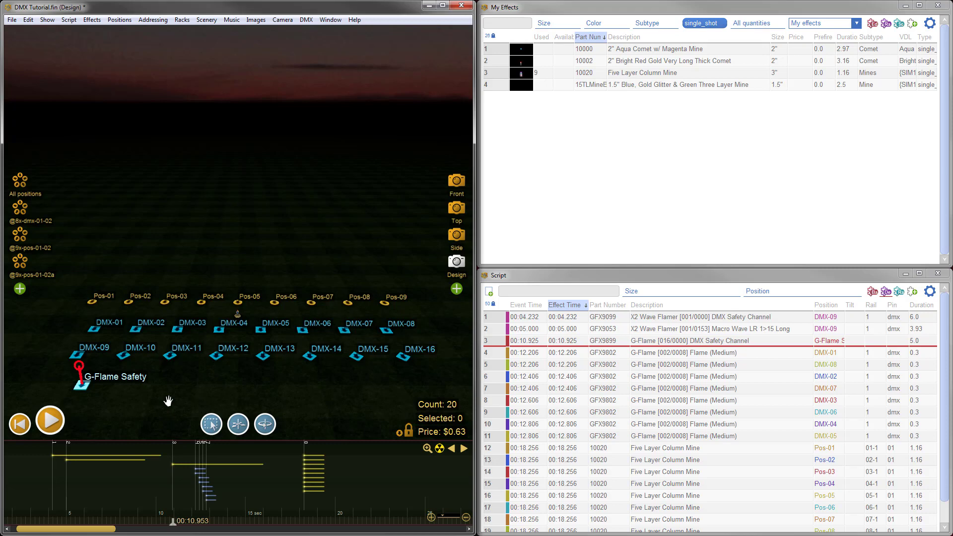
Step: Address the show for the fireTEK firing system with fireTEK v4.0 M64 12 Columns modules, sorted by position and event time
key("ctrl+d")
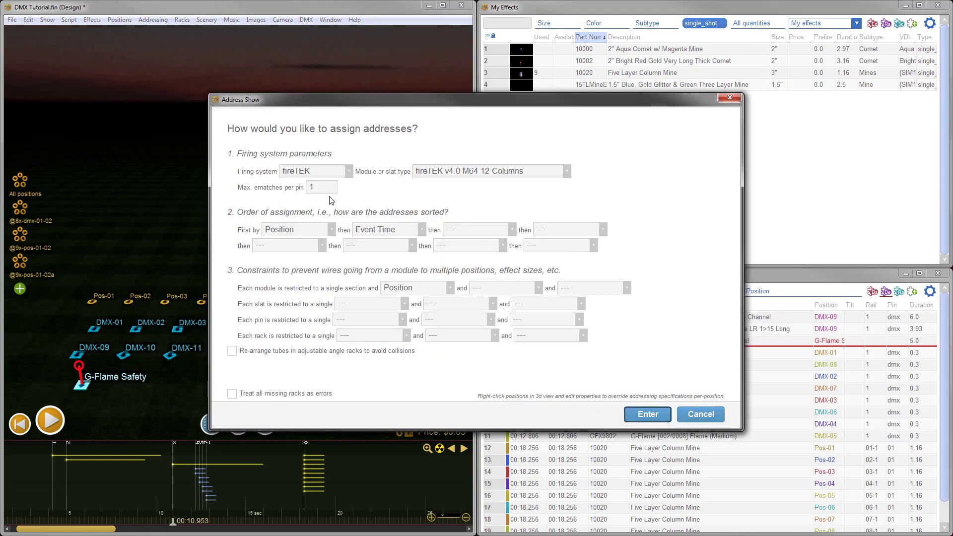
left_click(648, 414)
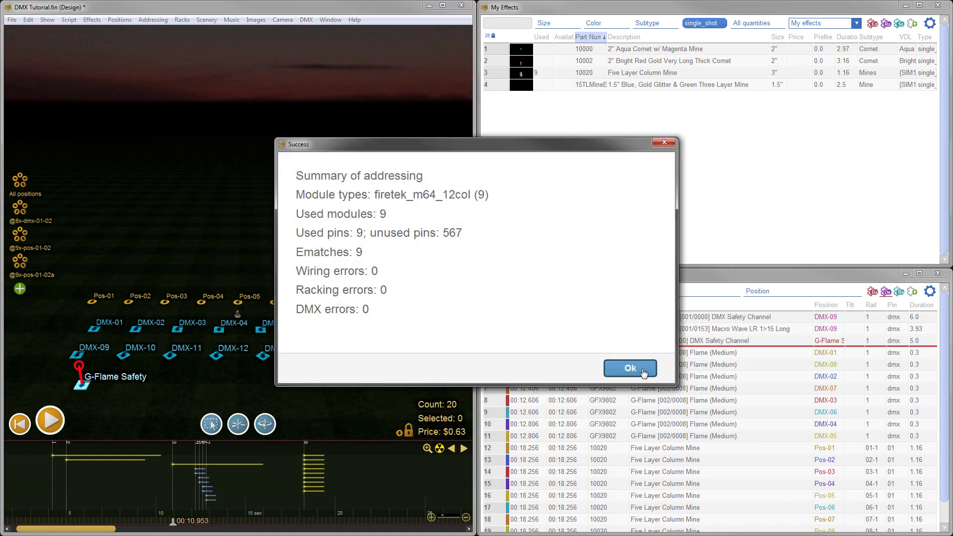
left_click(635, 368)
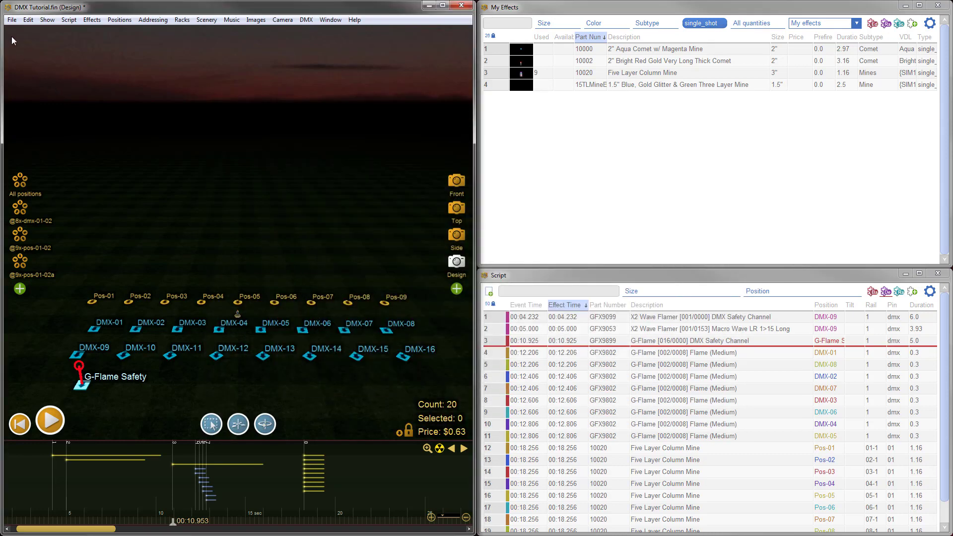
Step: Export the fireTEK firing system script as DMX Tutorial 2 in the DMX Tutorial folder
left_click(11, 19)
mouse_move(56, 138)
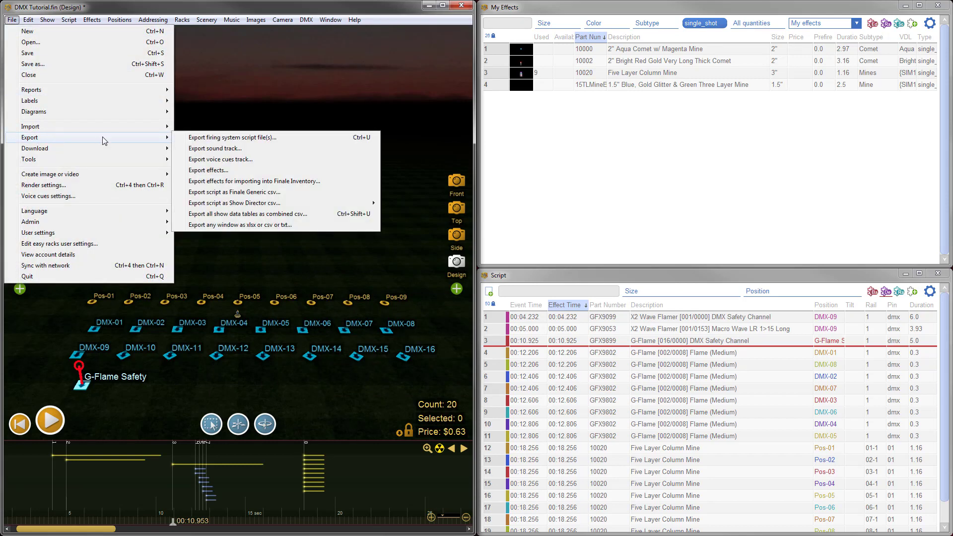
left_click(222, 135)
left_click(576, 358)
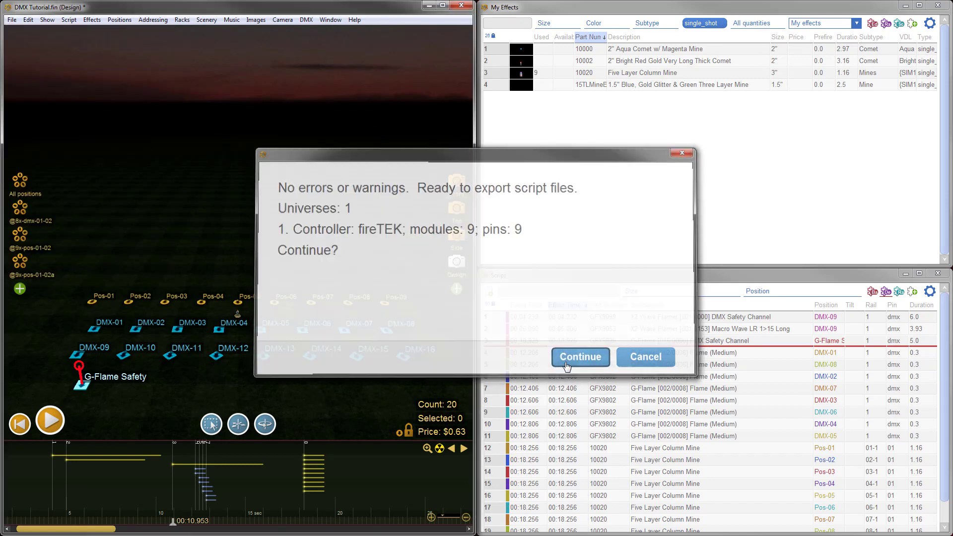
left_click(355, 189)
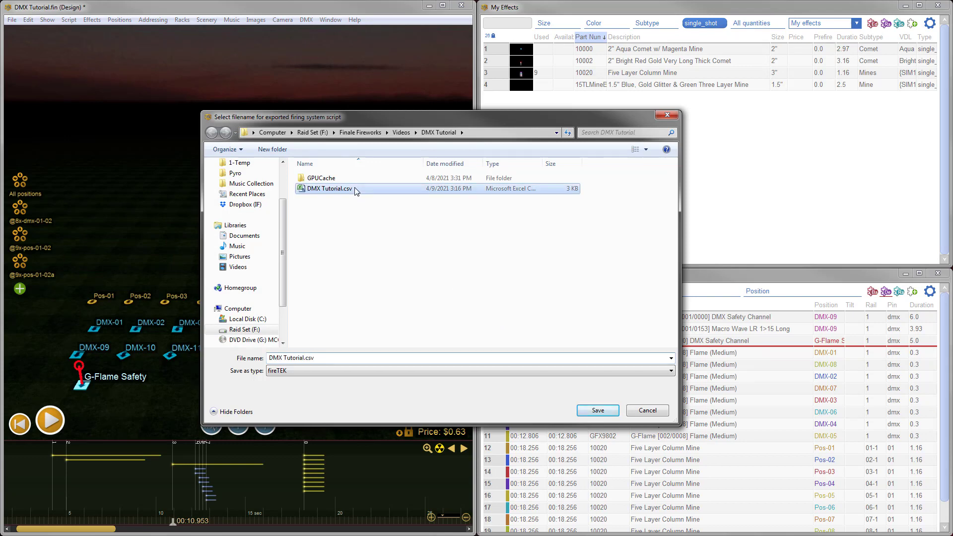
left_click(347, 360)
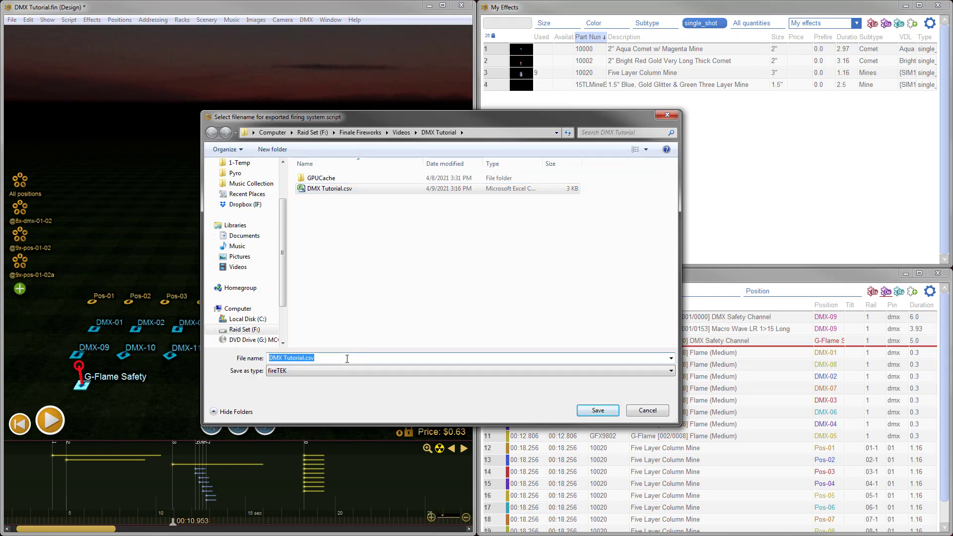
type("DMX Tutorial 2")
key("Return")
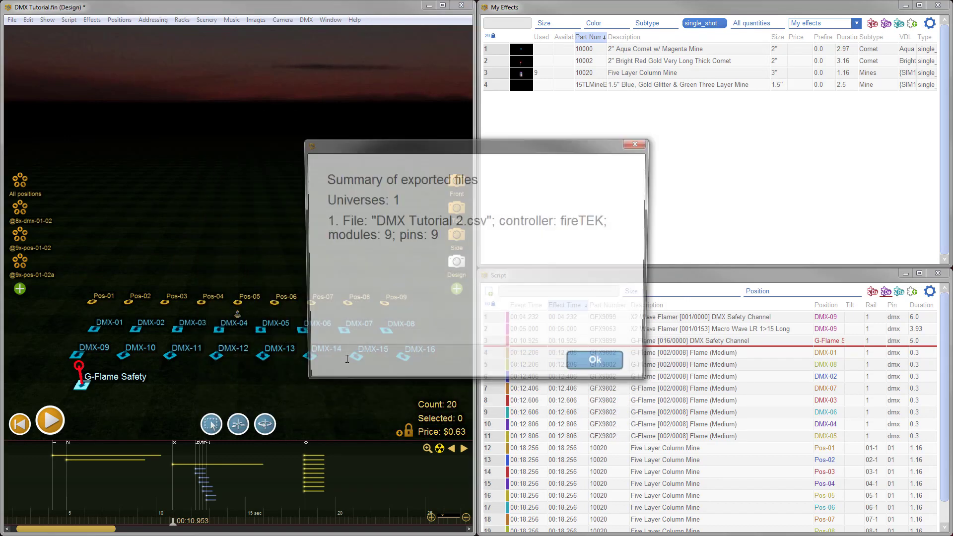
left_click(598, 362)
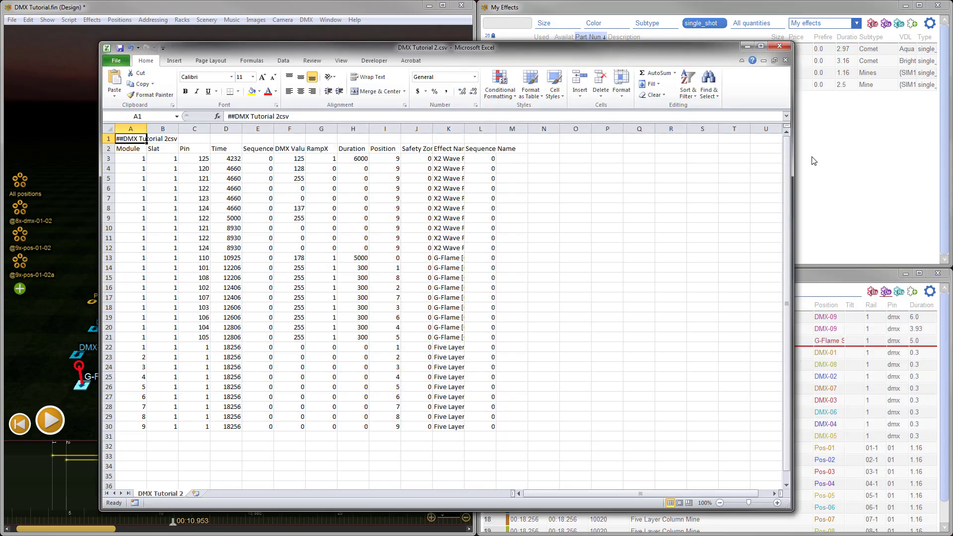
Step: Fit the column widths of DMX Tutorial 2.csv in Excel, examine the event rows including the G-Flame safety channel, and close the spreadsheet
left_click(109, 129)
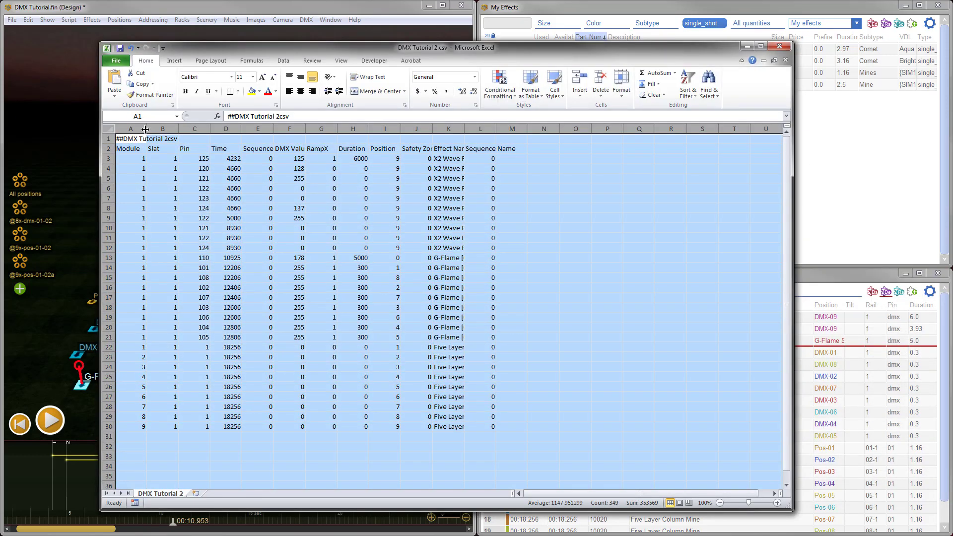
double_click(145, 129)
left_click(109, 158)
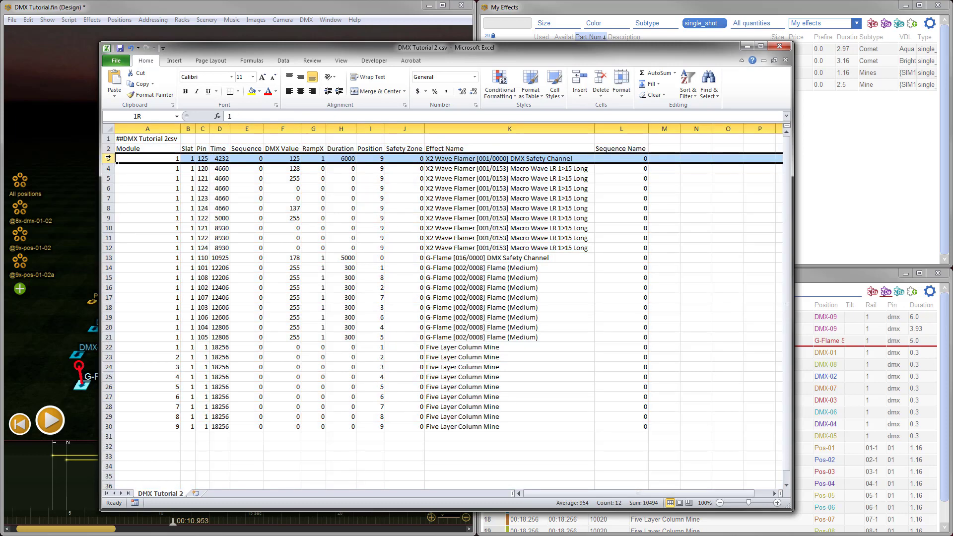
left_click_drag(109, 159, 111, 426)
left_click(108, 258)
left_click(139, 279)
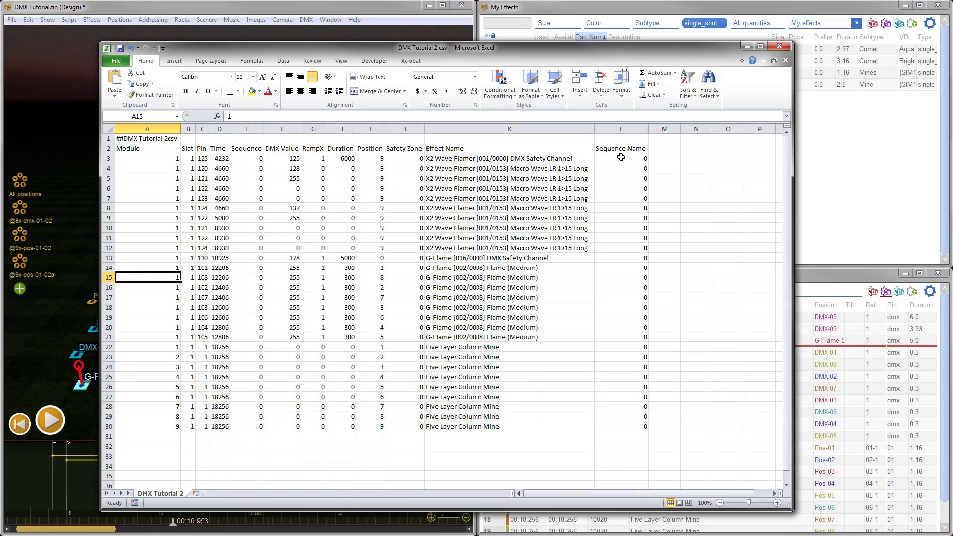
left_click(779, 47)
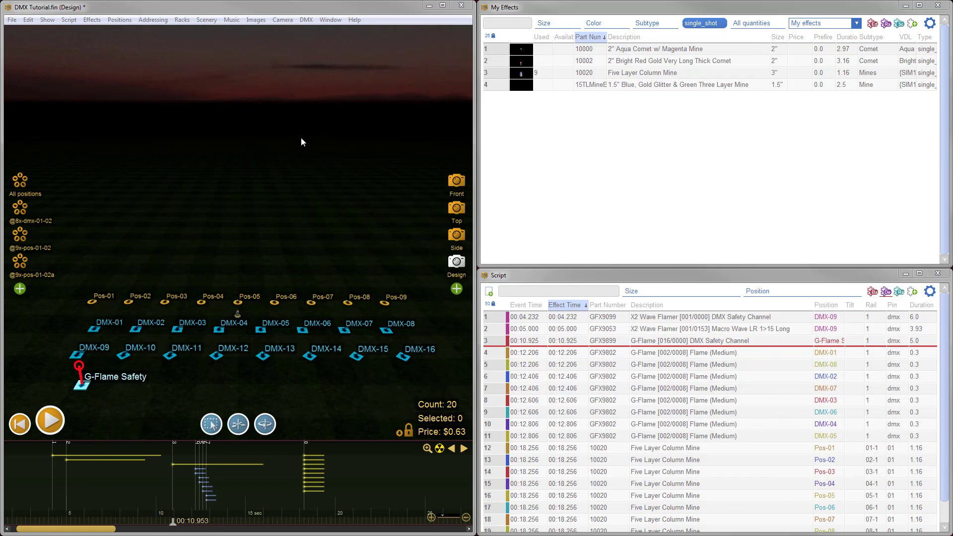
Step: Create the DMX Fixture Setup special report and save it as Fixture Setup.pdf, replacing the existing file
left_click(13, 22)
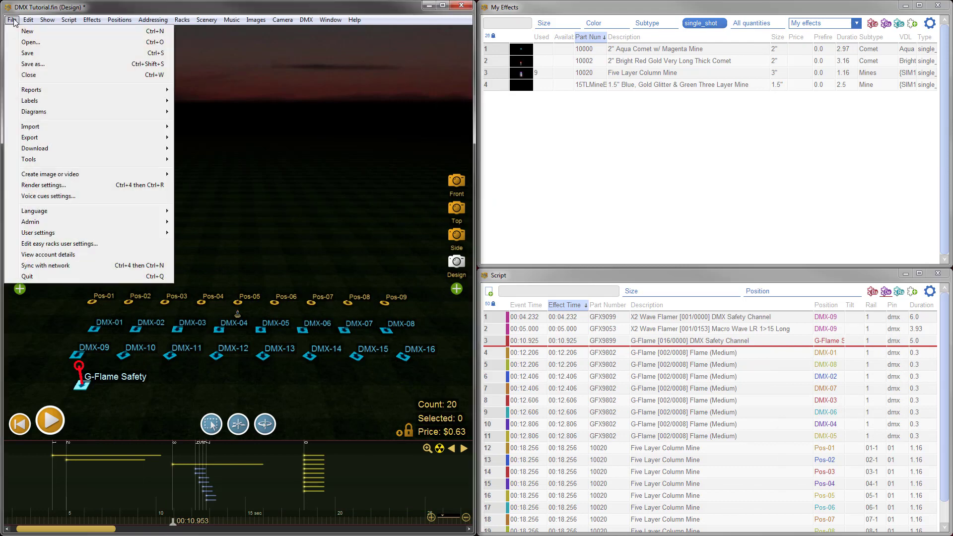
mouse_move(49, 90)
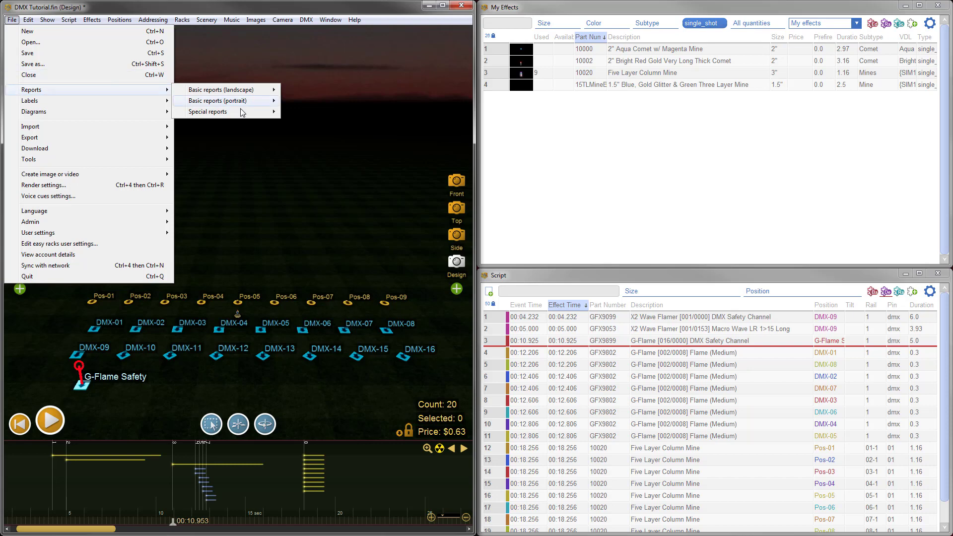
mouse_move(242, 113)
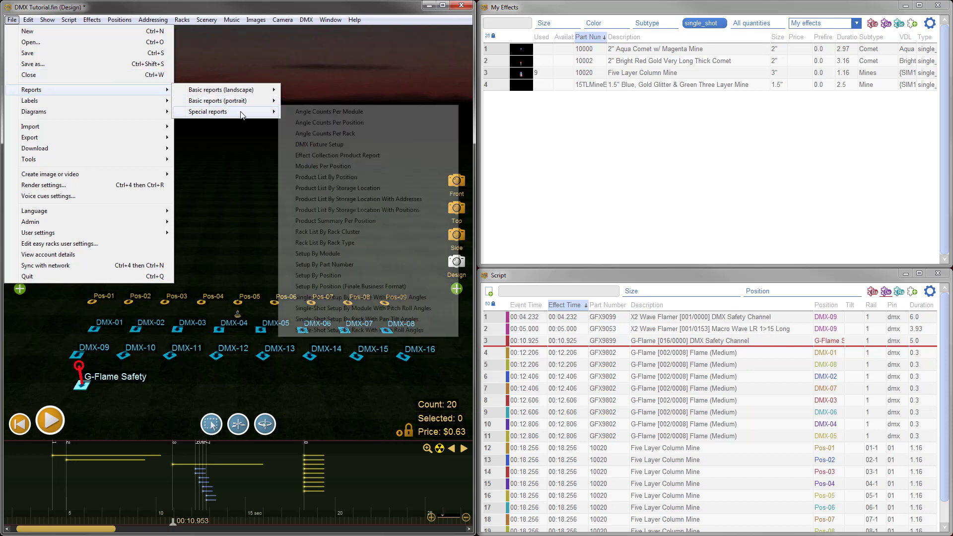
left_click(323, 145)
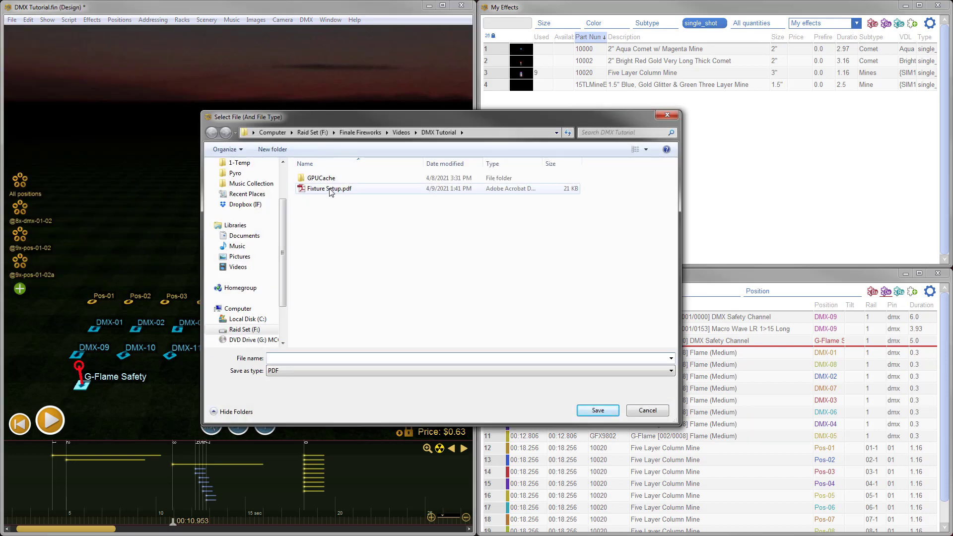
left_click(331, 188)
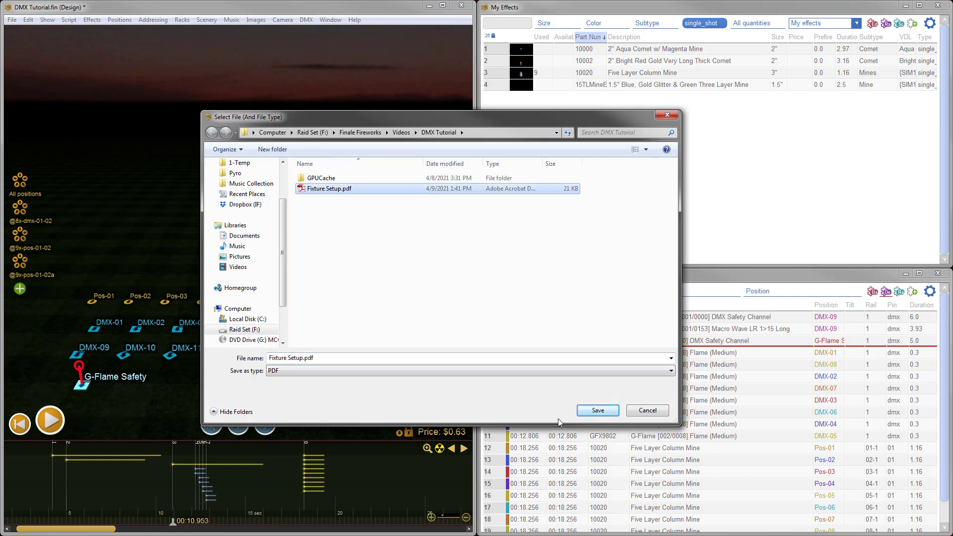
left_click(598, 411)
left_click(500, 273)
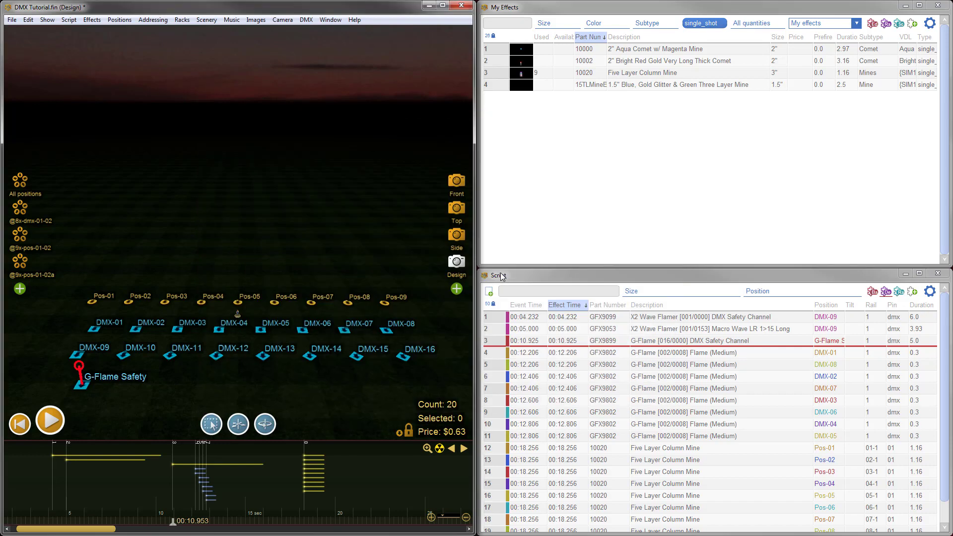